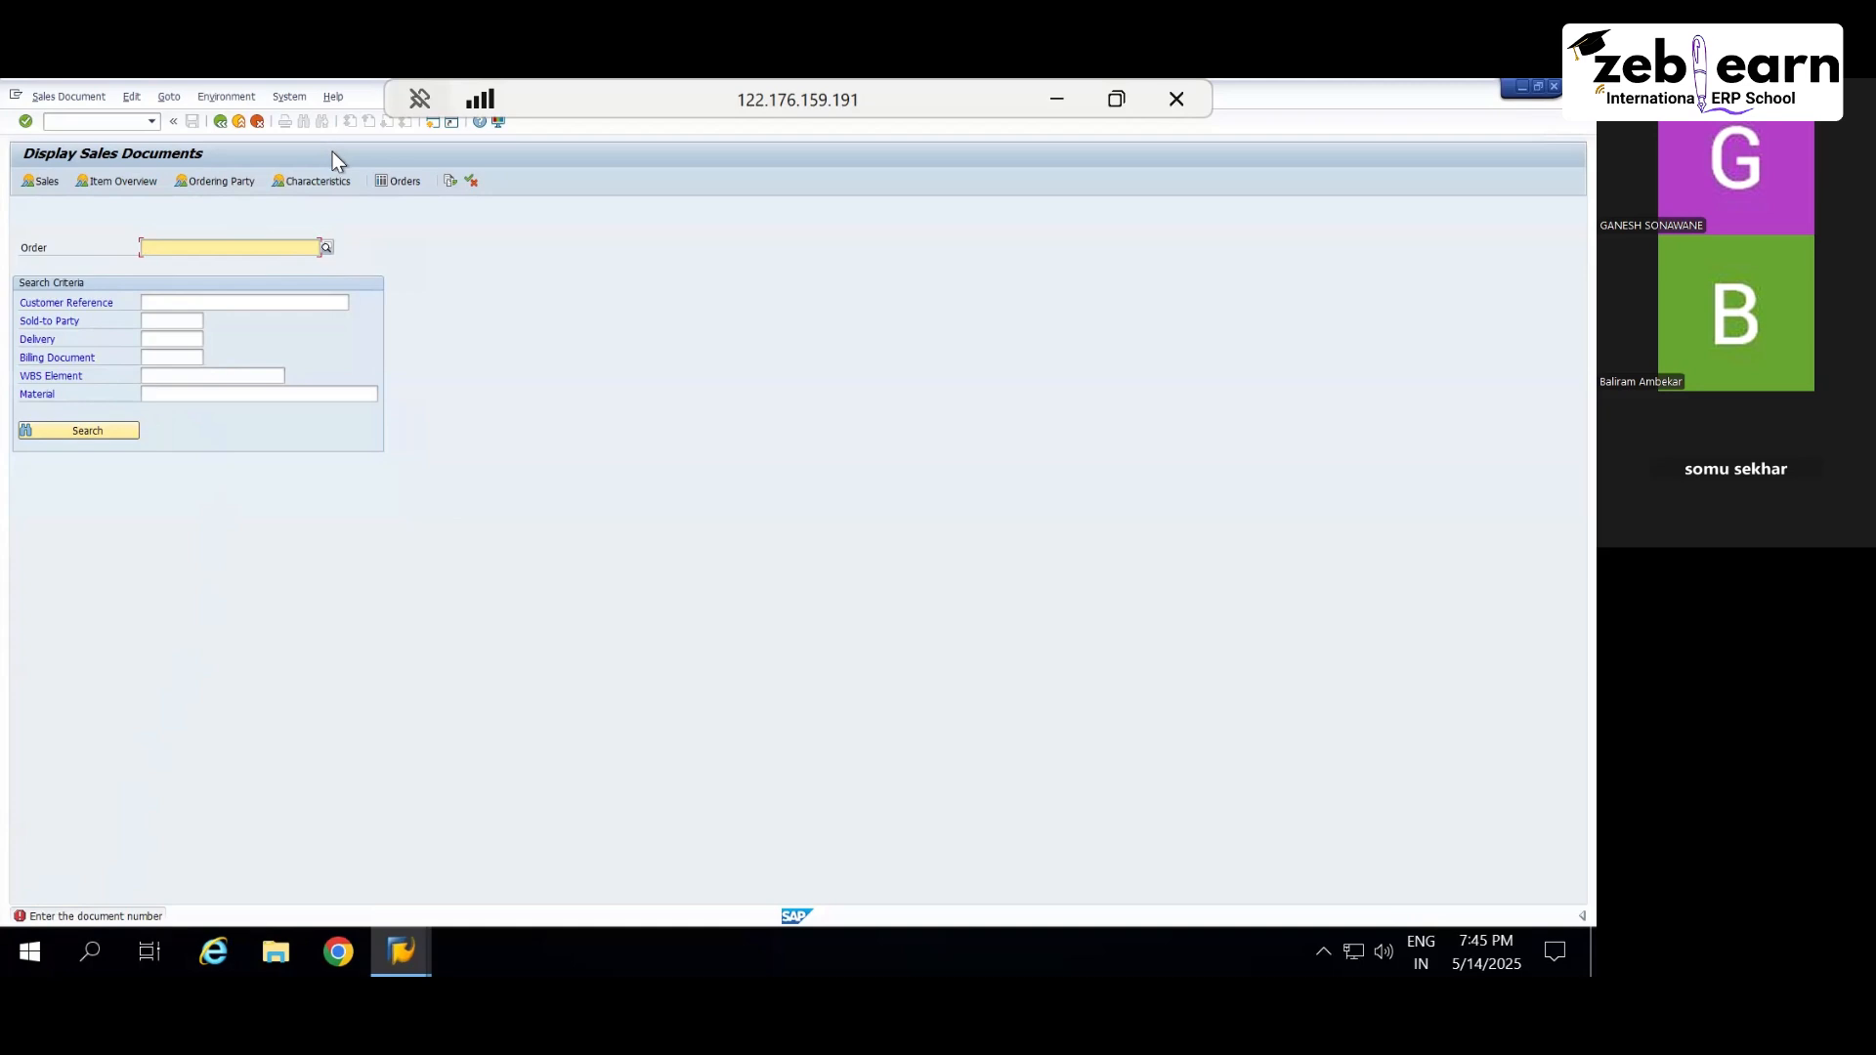
# Step: Leave the sales document display and open the Materials List with transaction MM60
pyautogui.click(122, 121)
pyautogui.write('MM')
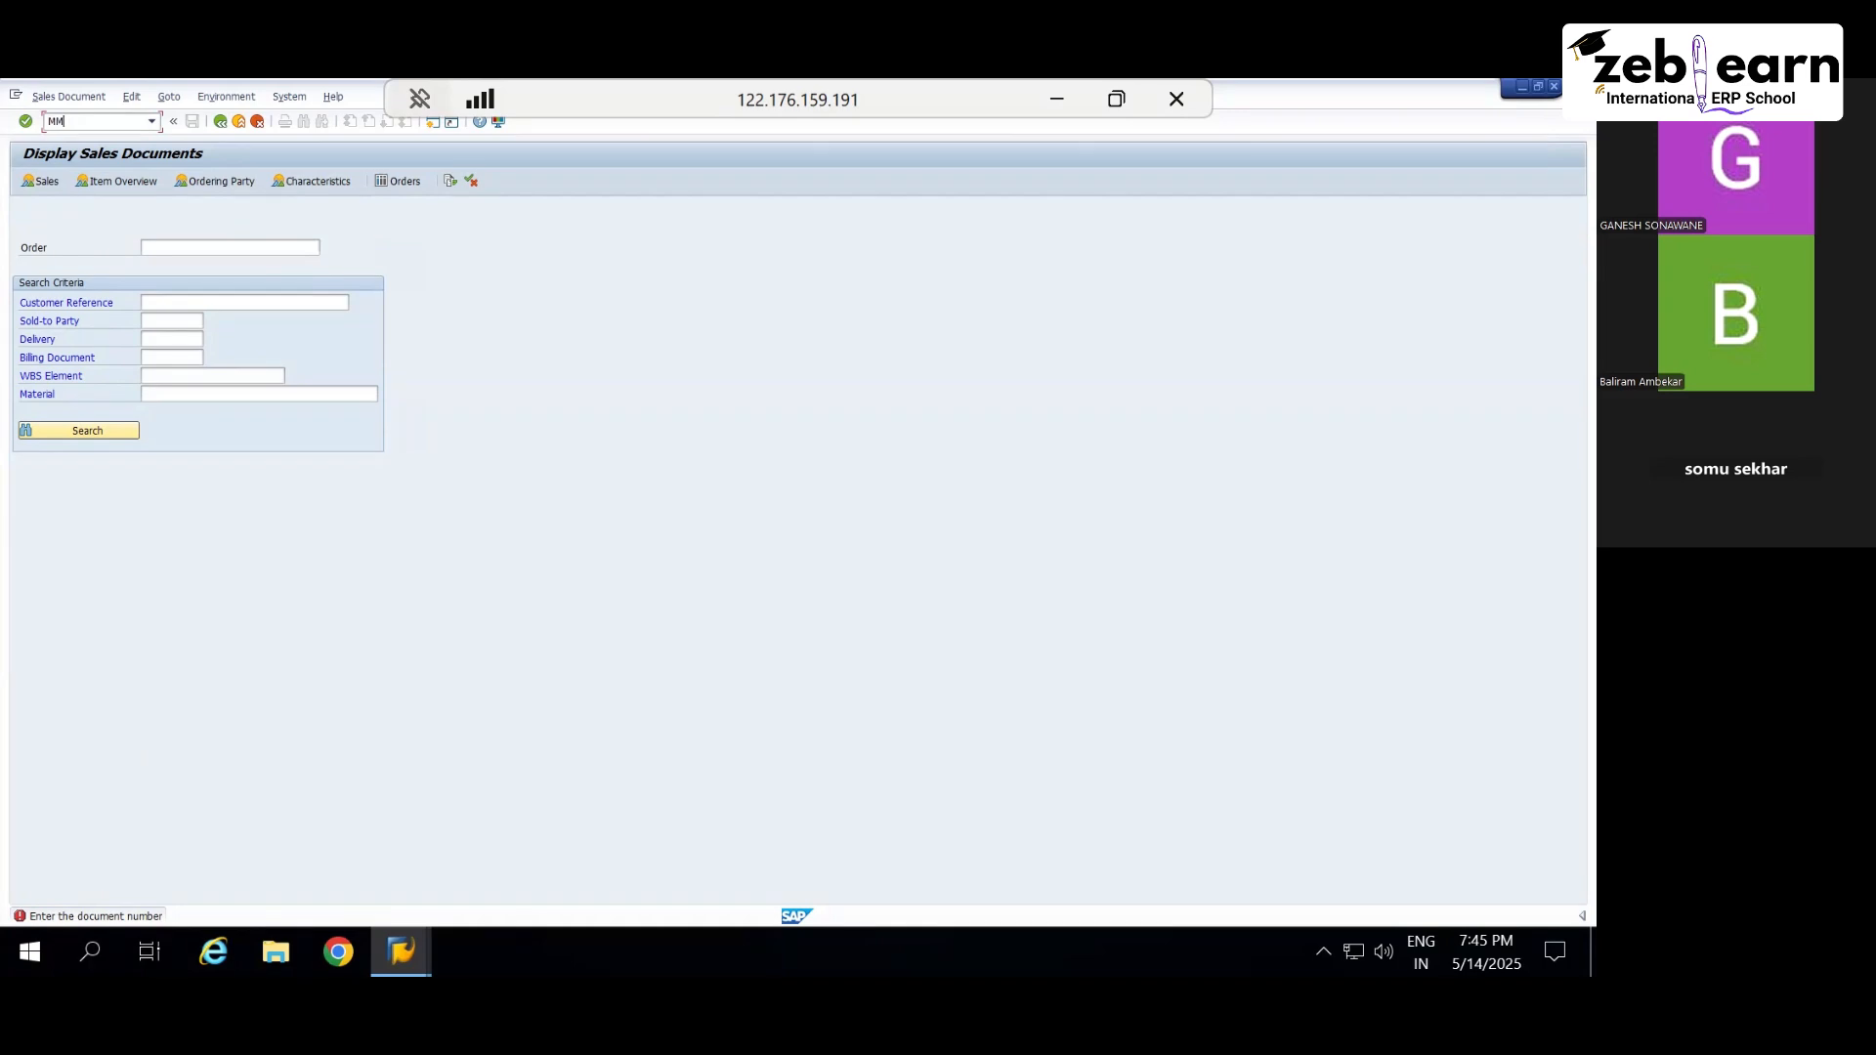
pyautogui.write('60')
pyautogui.click(223, 124)
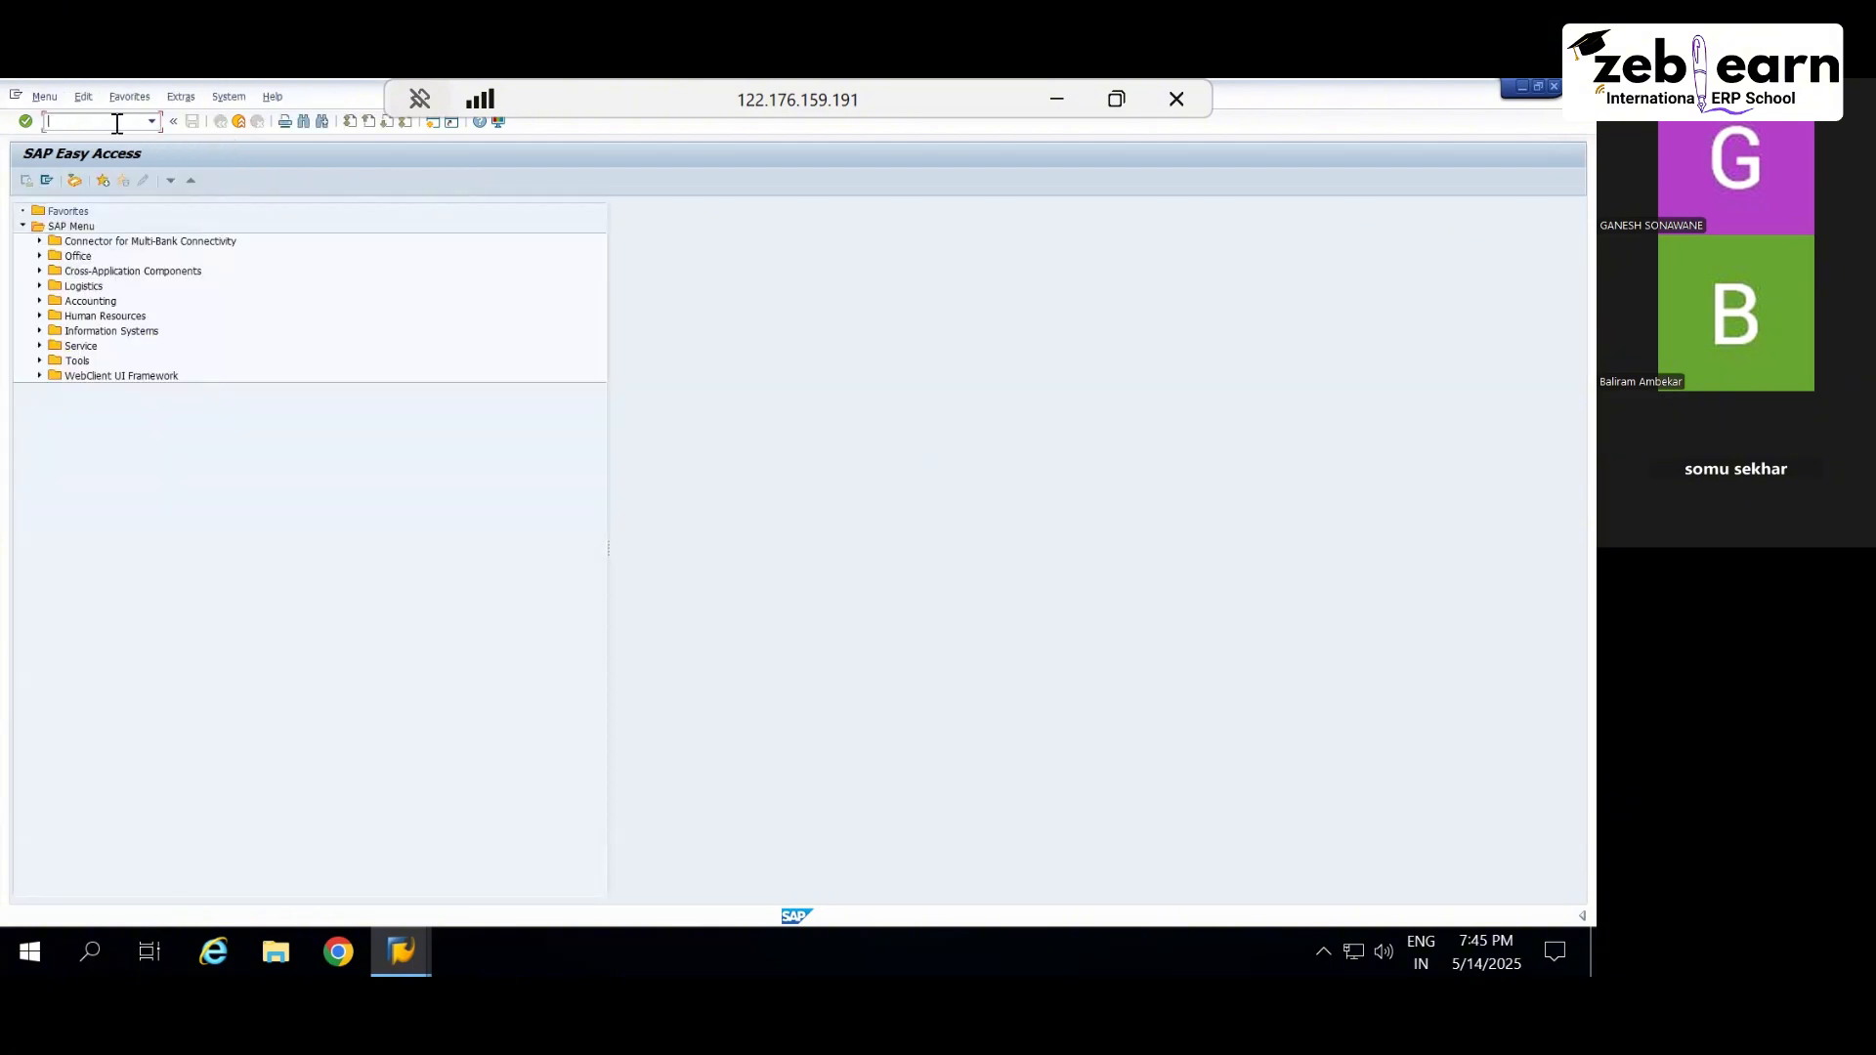
pyautogui.write('MM60')
pyautogui.press('Return')
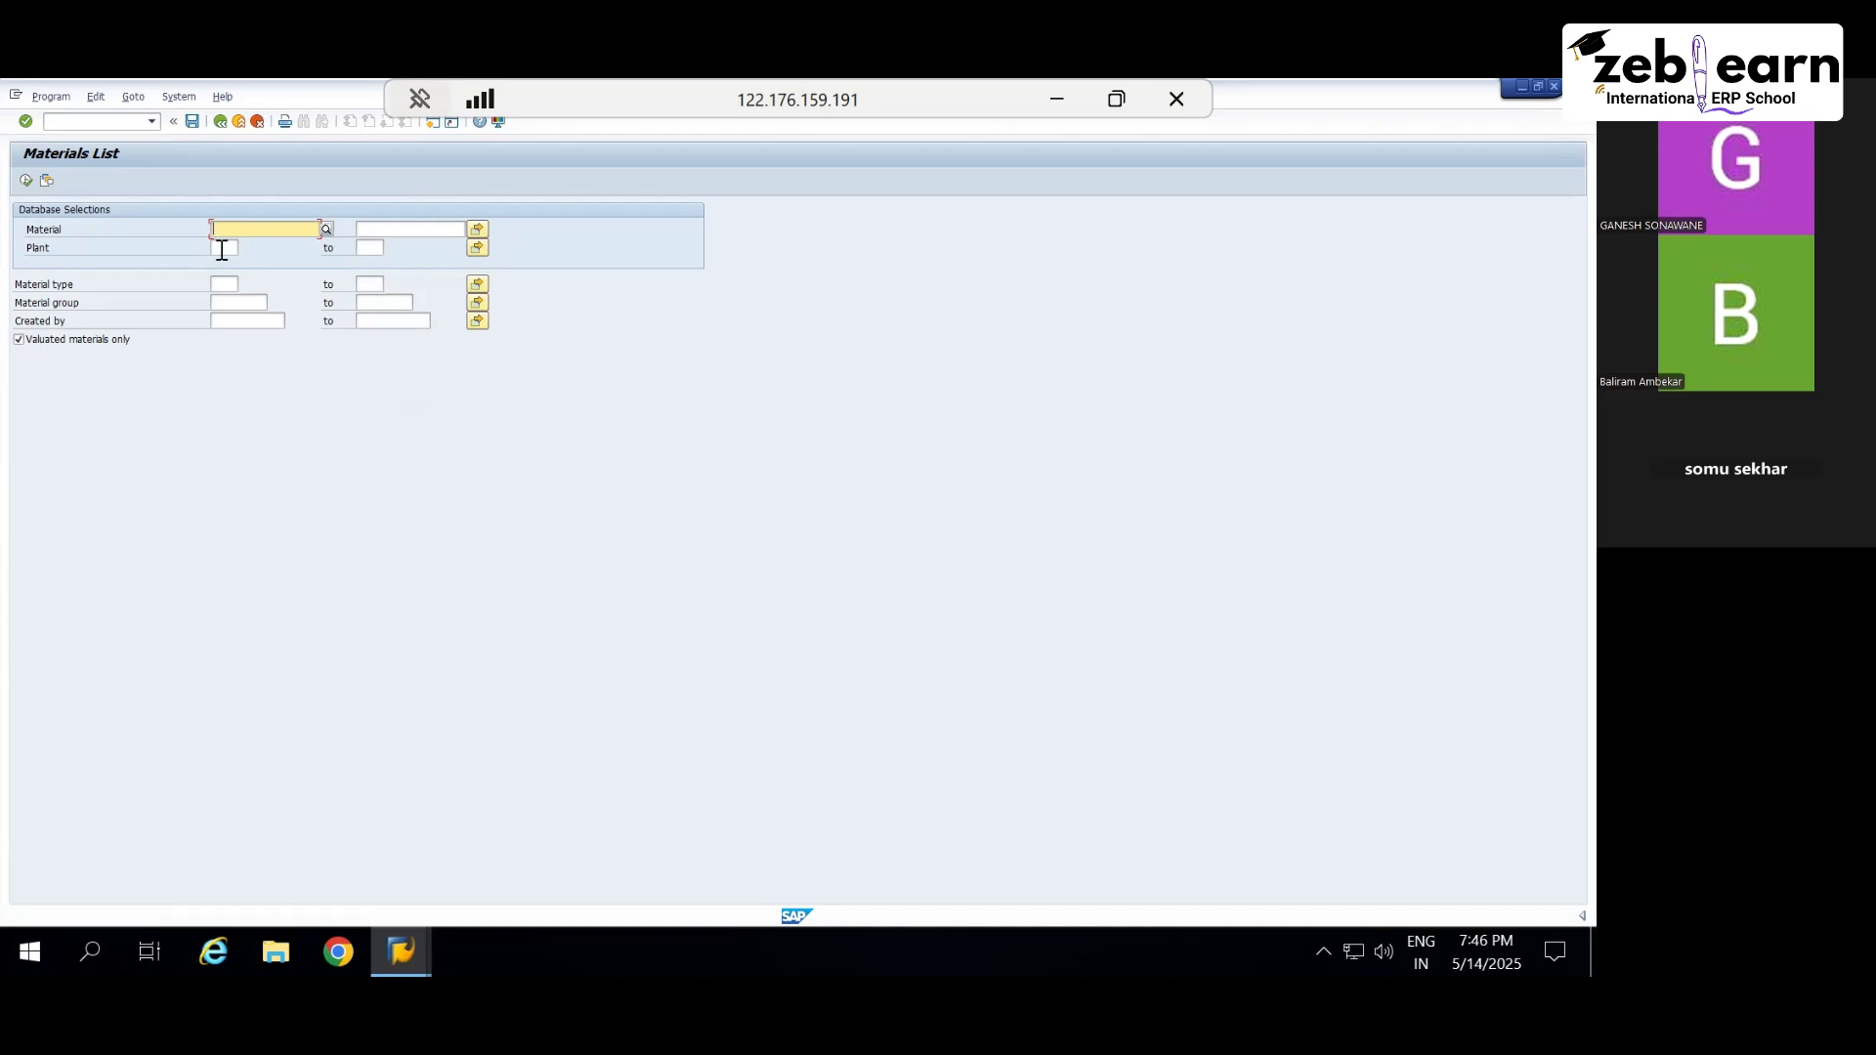
pyautogui.click(220, 248)
pyautogui.write('0001')
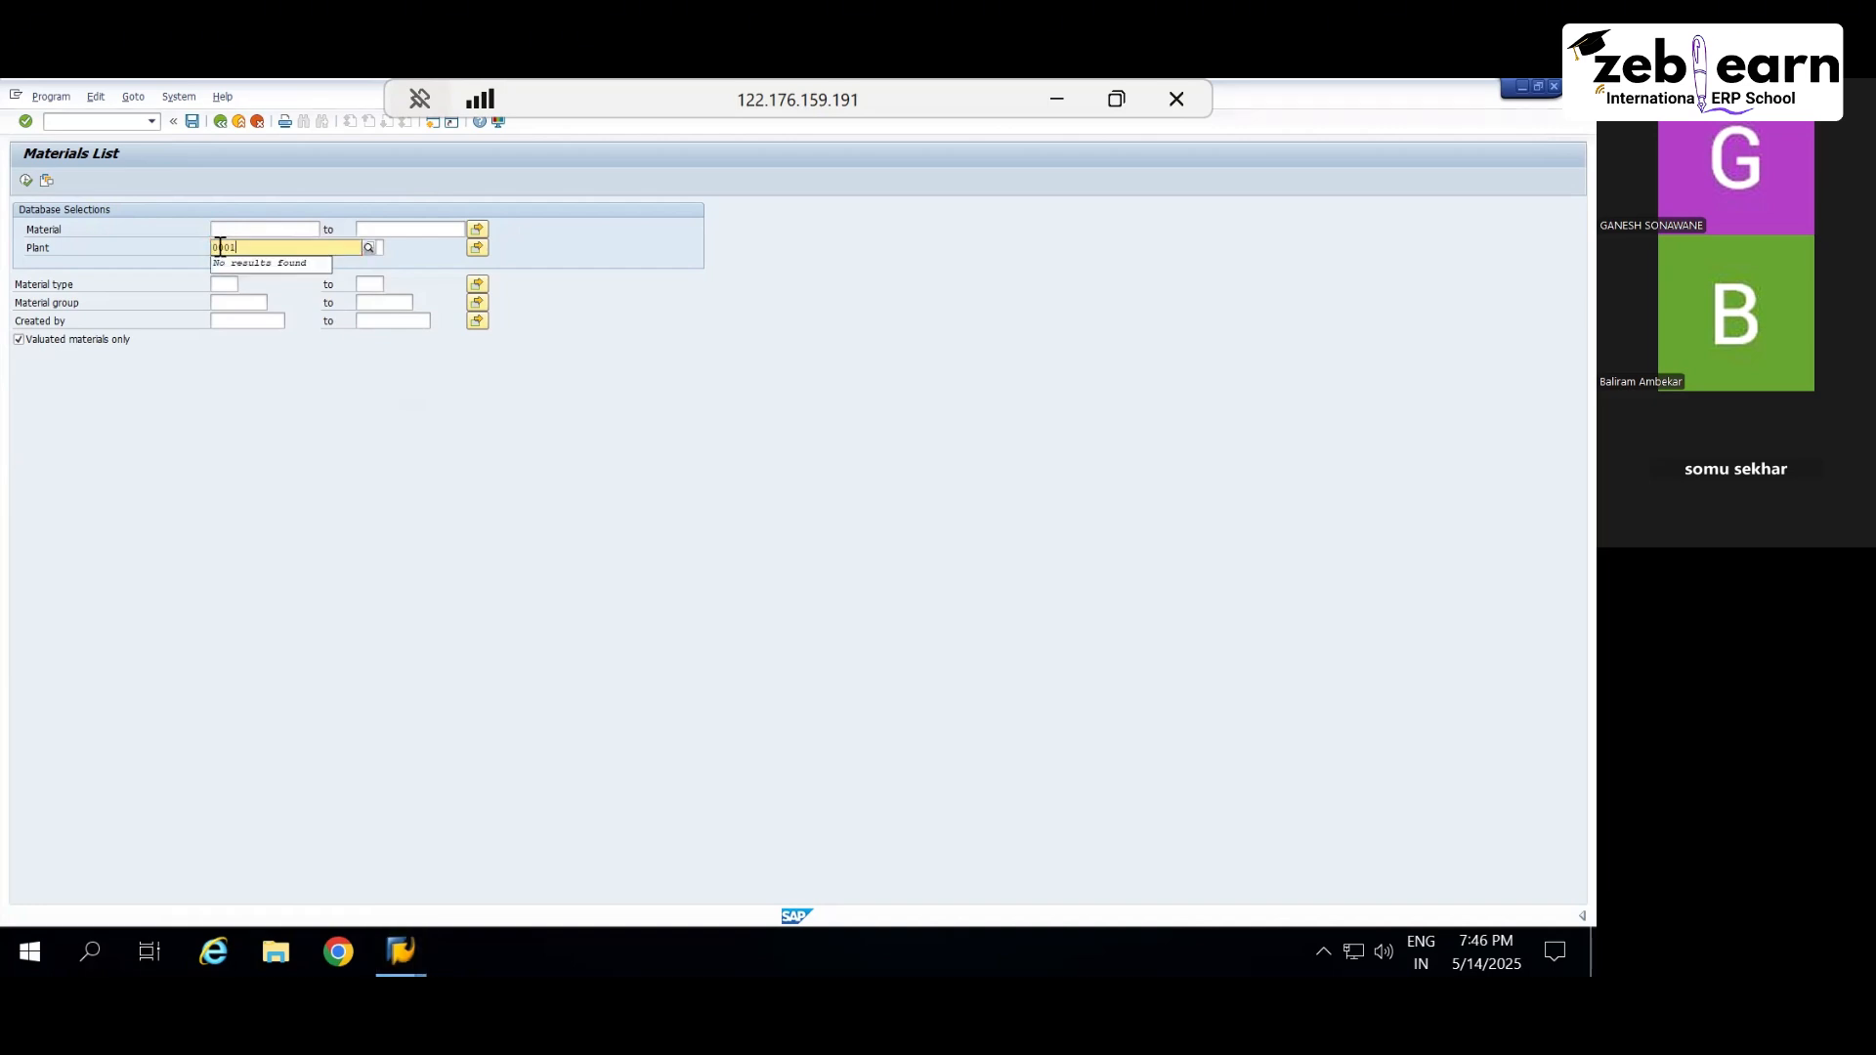
pyautogui.press('Return')
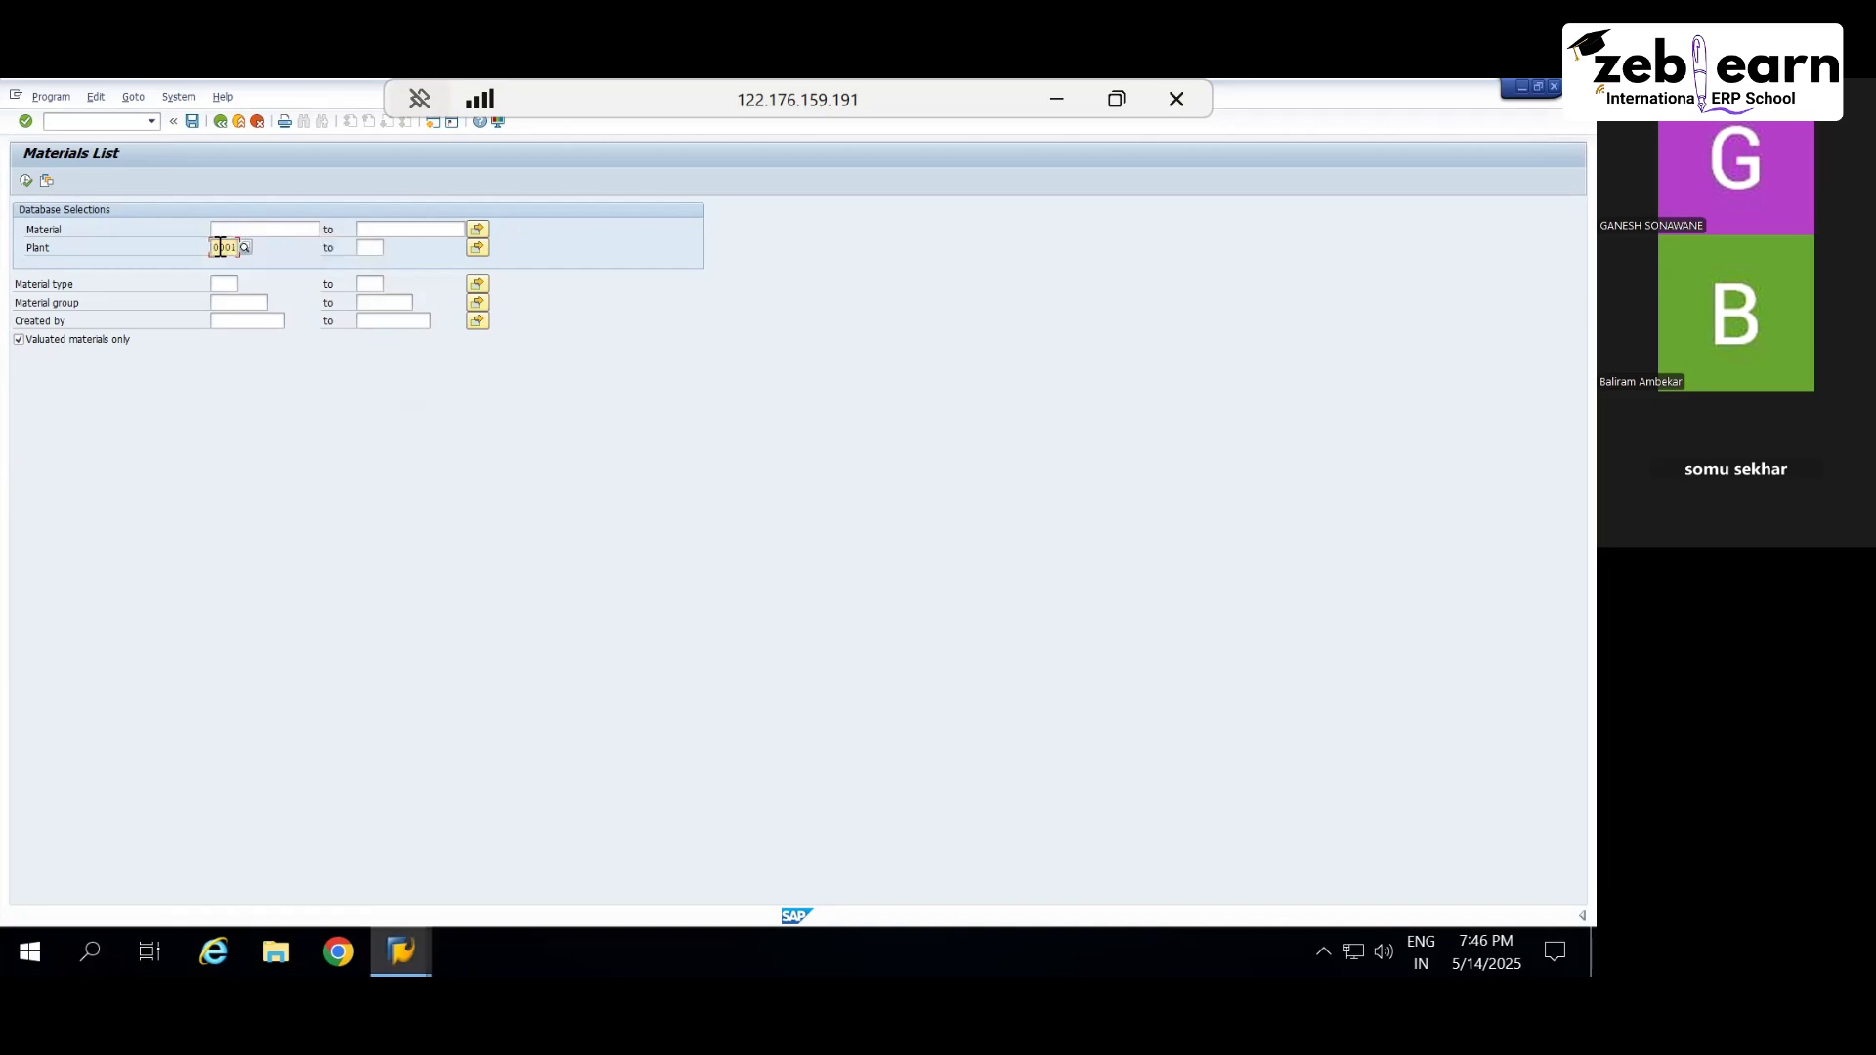
pyautogui.click(293, 228)
pyautogui.click(235, 249)
pyautogui.press('BackSpace')
pyautogui.press('BackSpace')
pyautogui.press('BackSpace')
pyautogui.press('BackSpace')
# Step: Run the materials list without a plant restriction, then return to its selection criteria
pyautogui.click(378, 434)
pyautogui.click(24, 183)
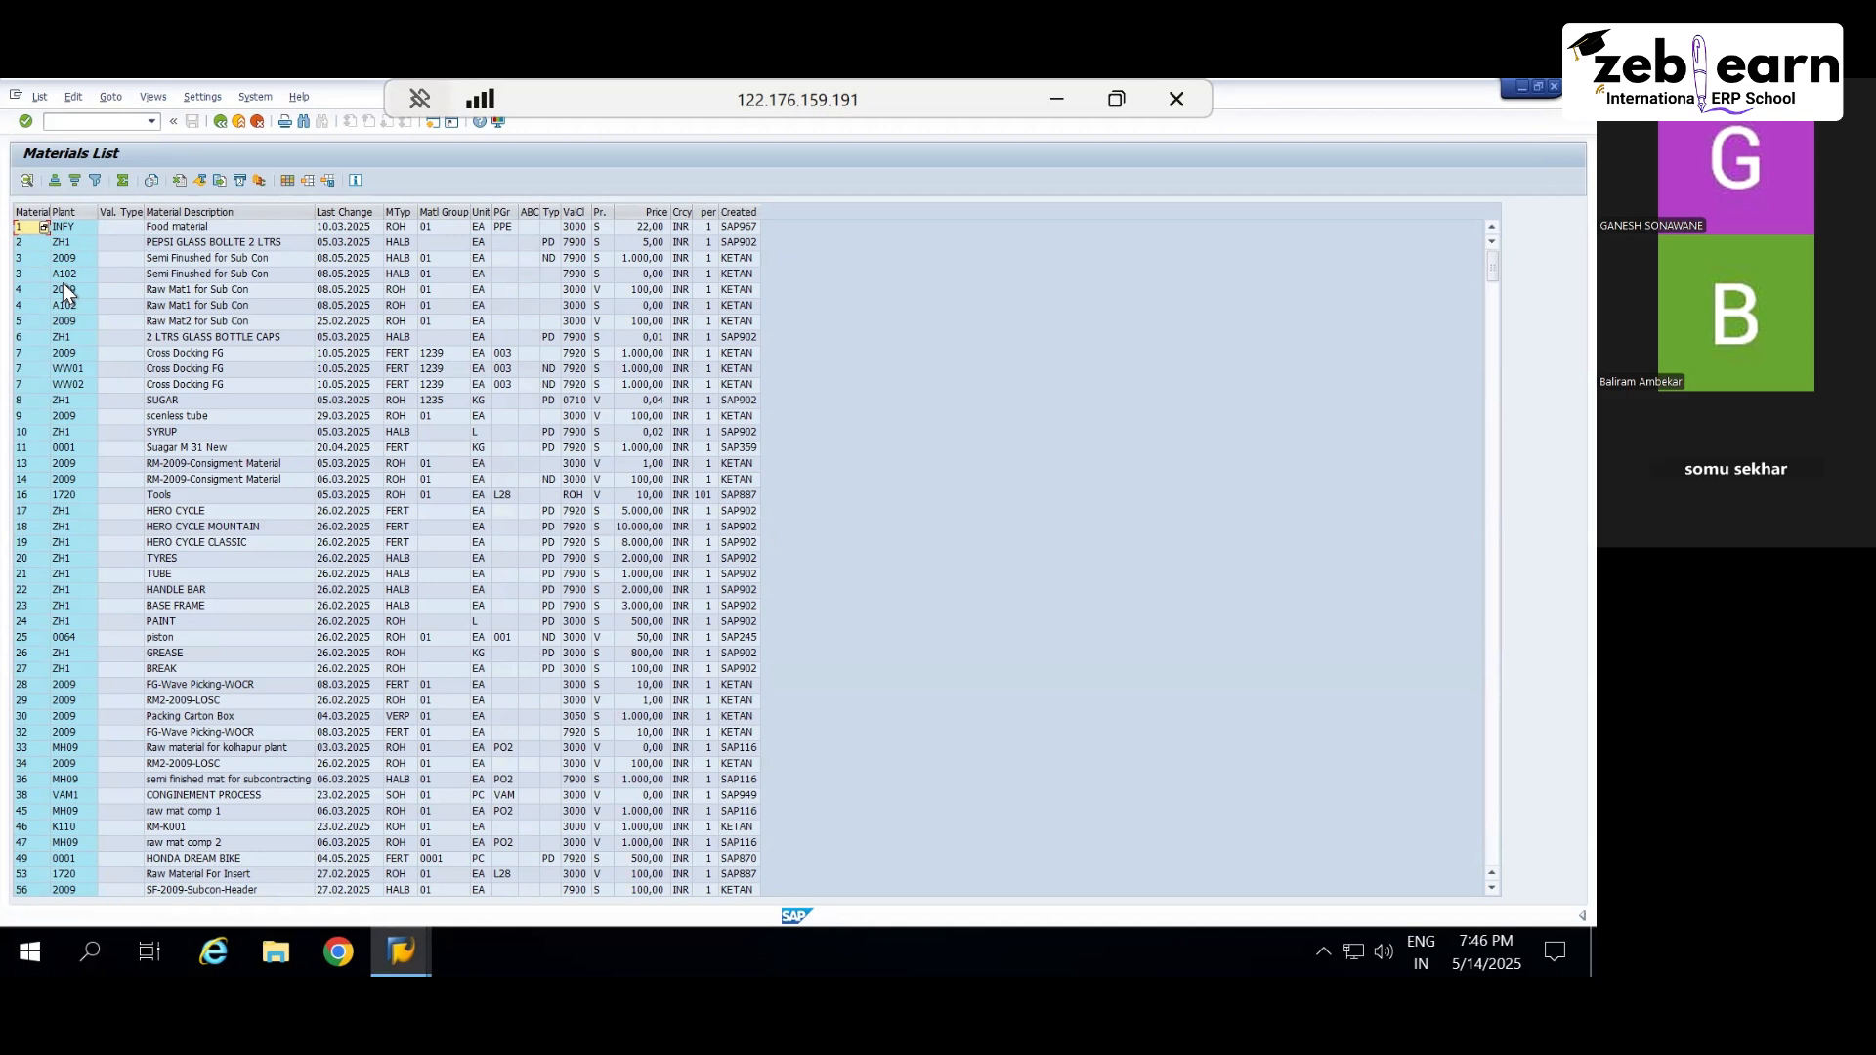
pyautogui.click(221, 121)
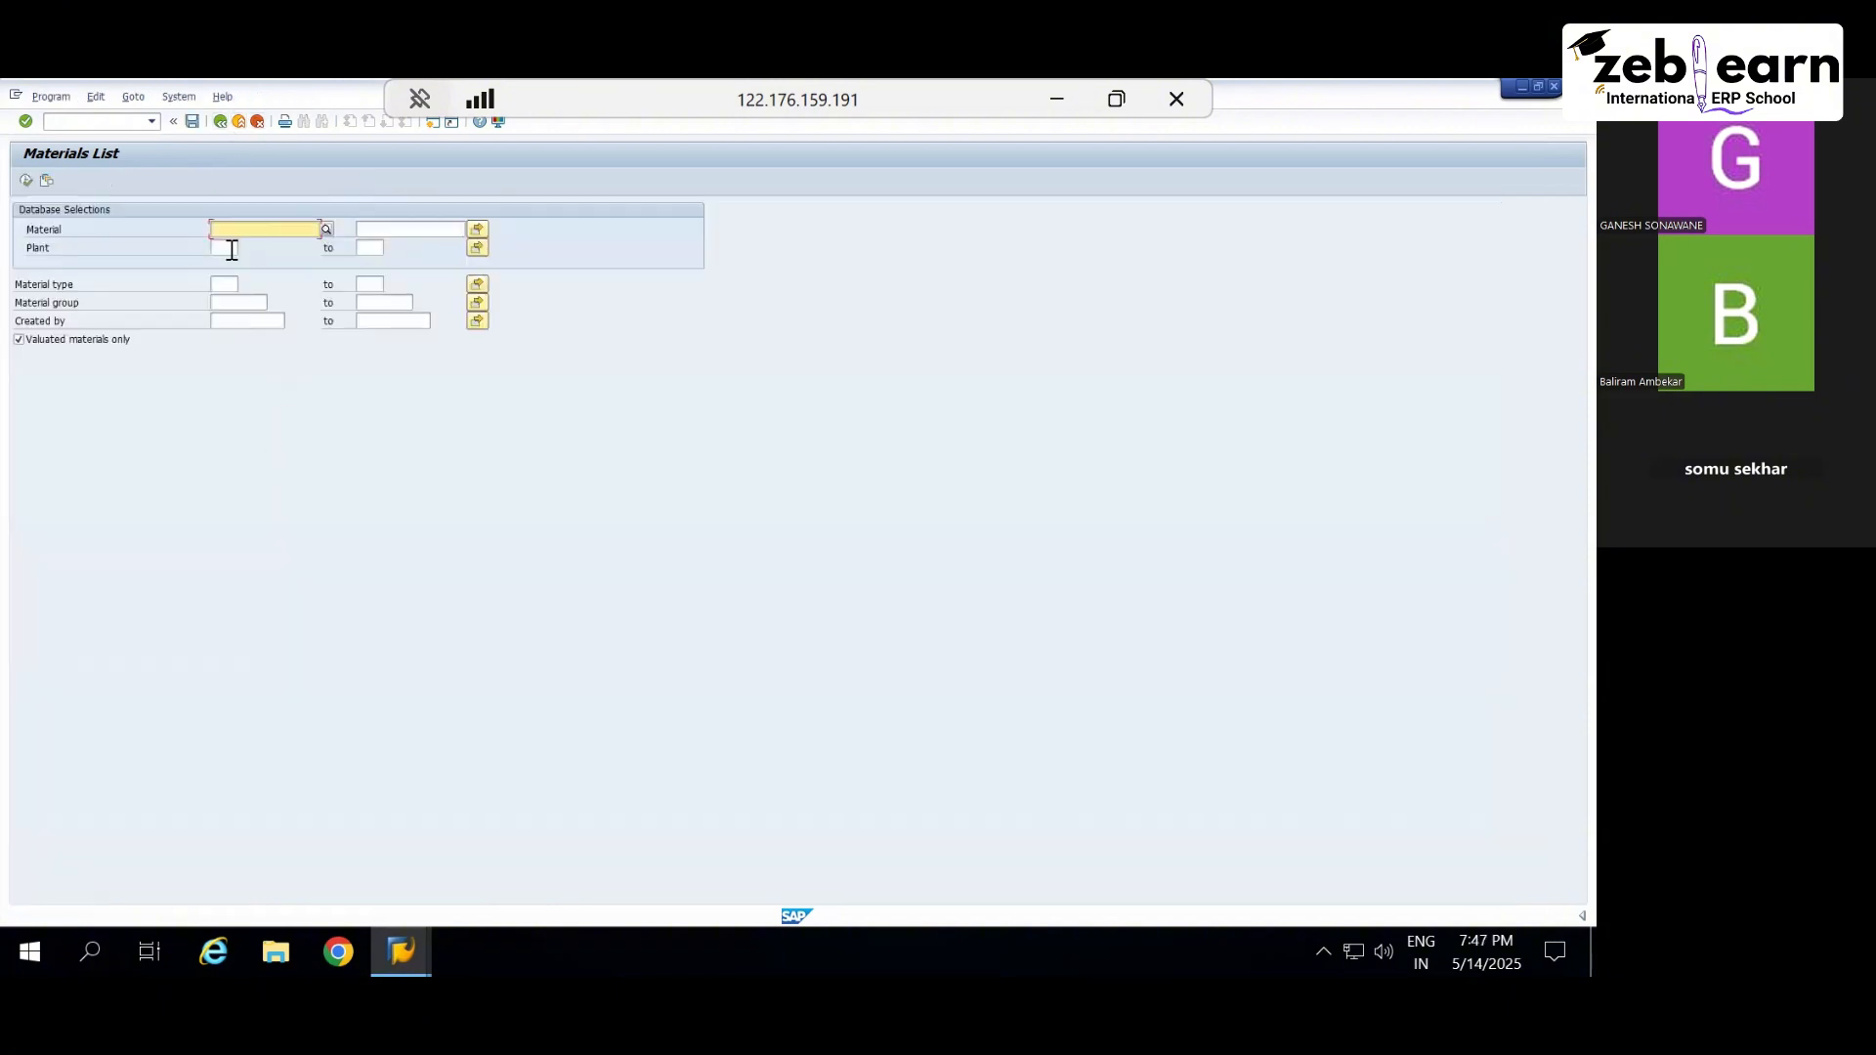
# Step: List all materials of plant 0001, with the restriction to valuated materials turned off
pyautogui.click(227, 246)
pyautogui.write('0001')
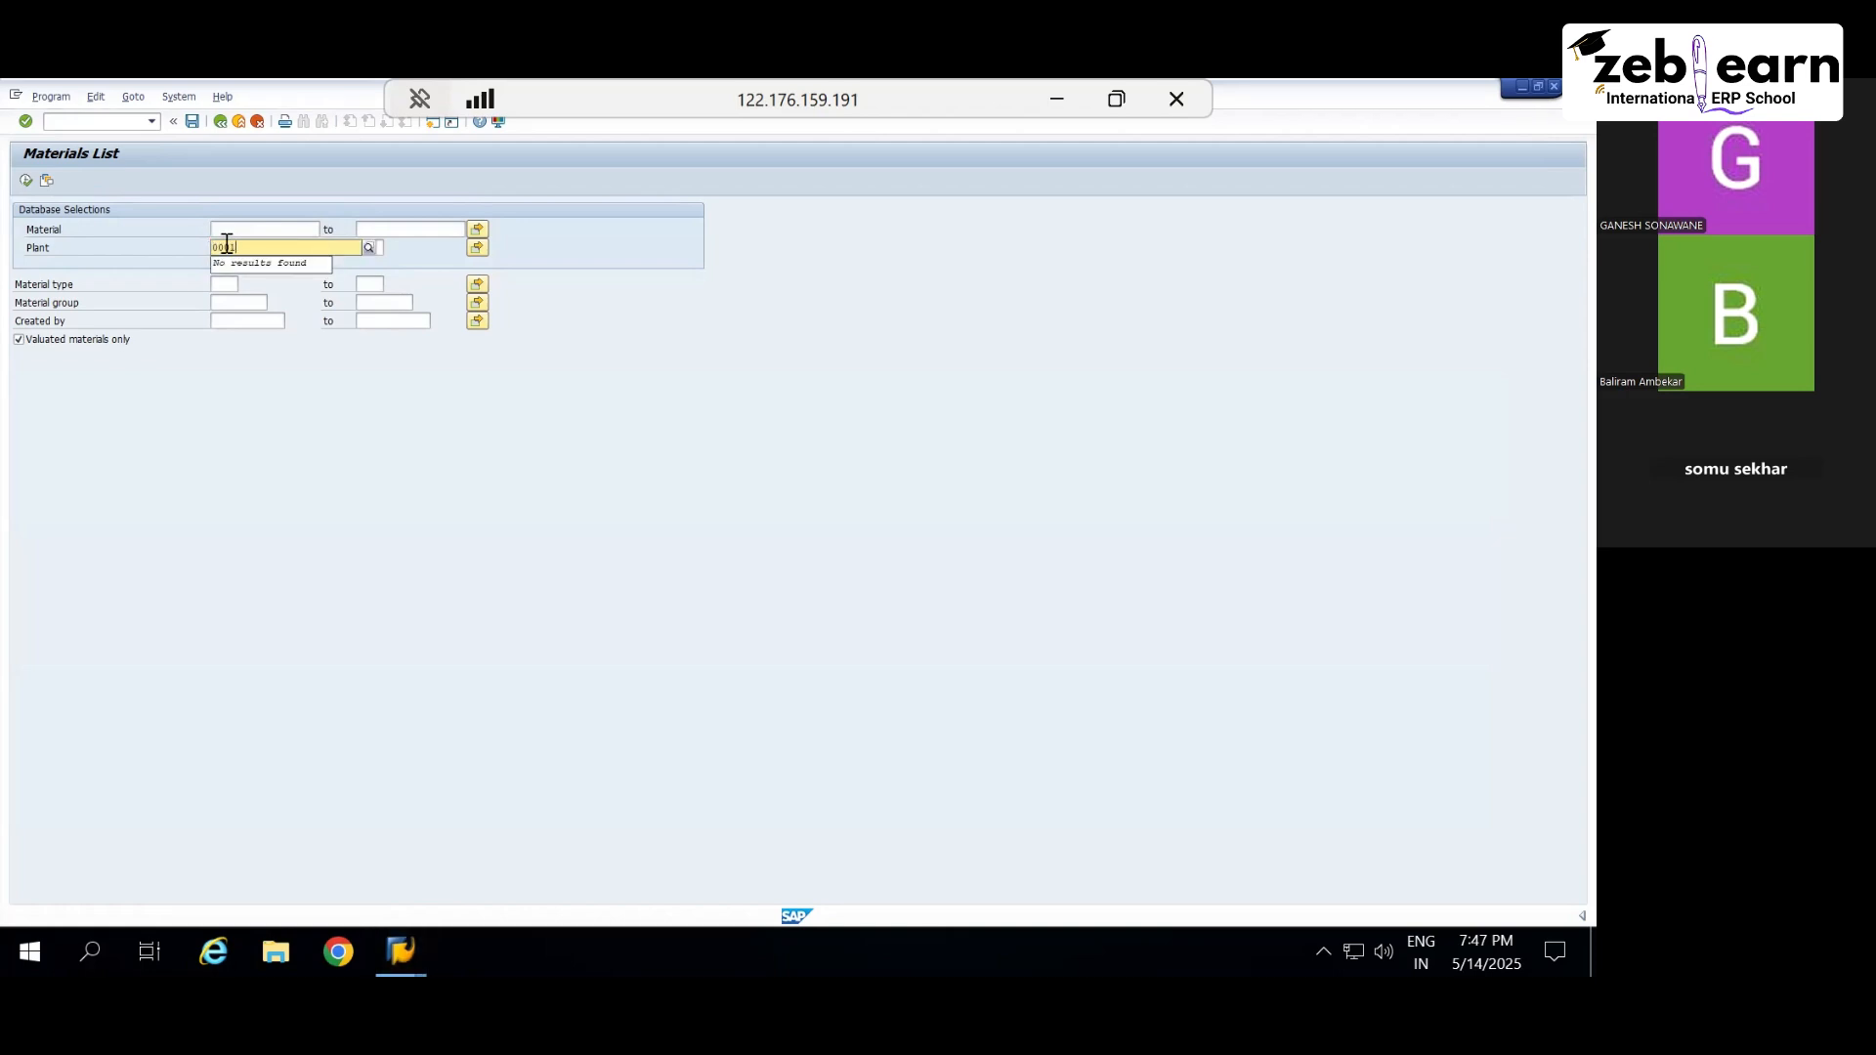
pyautogui.press('Return')
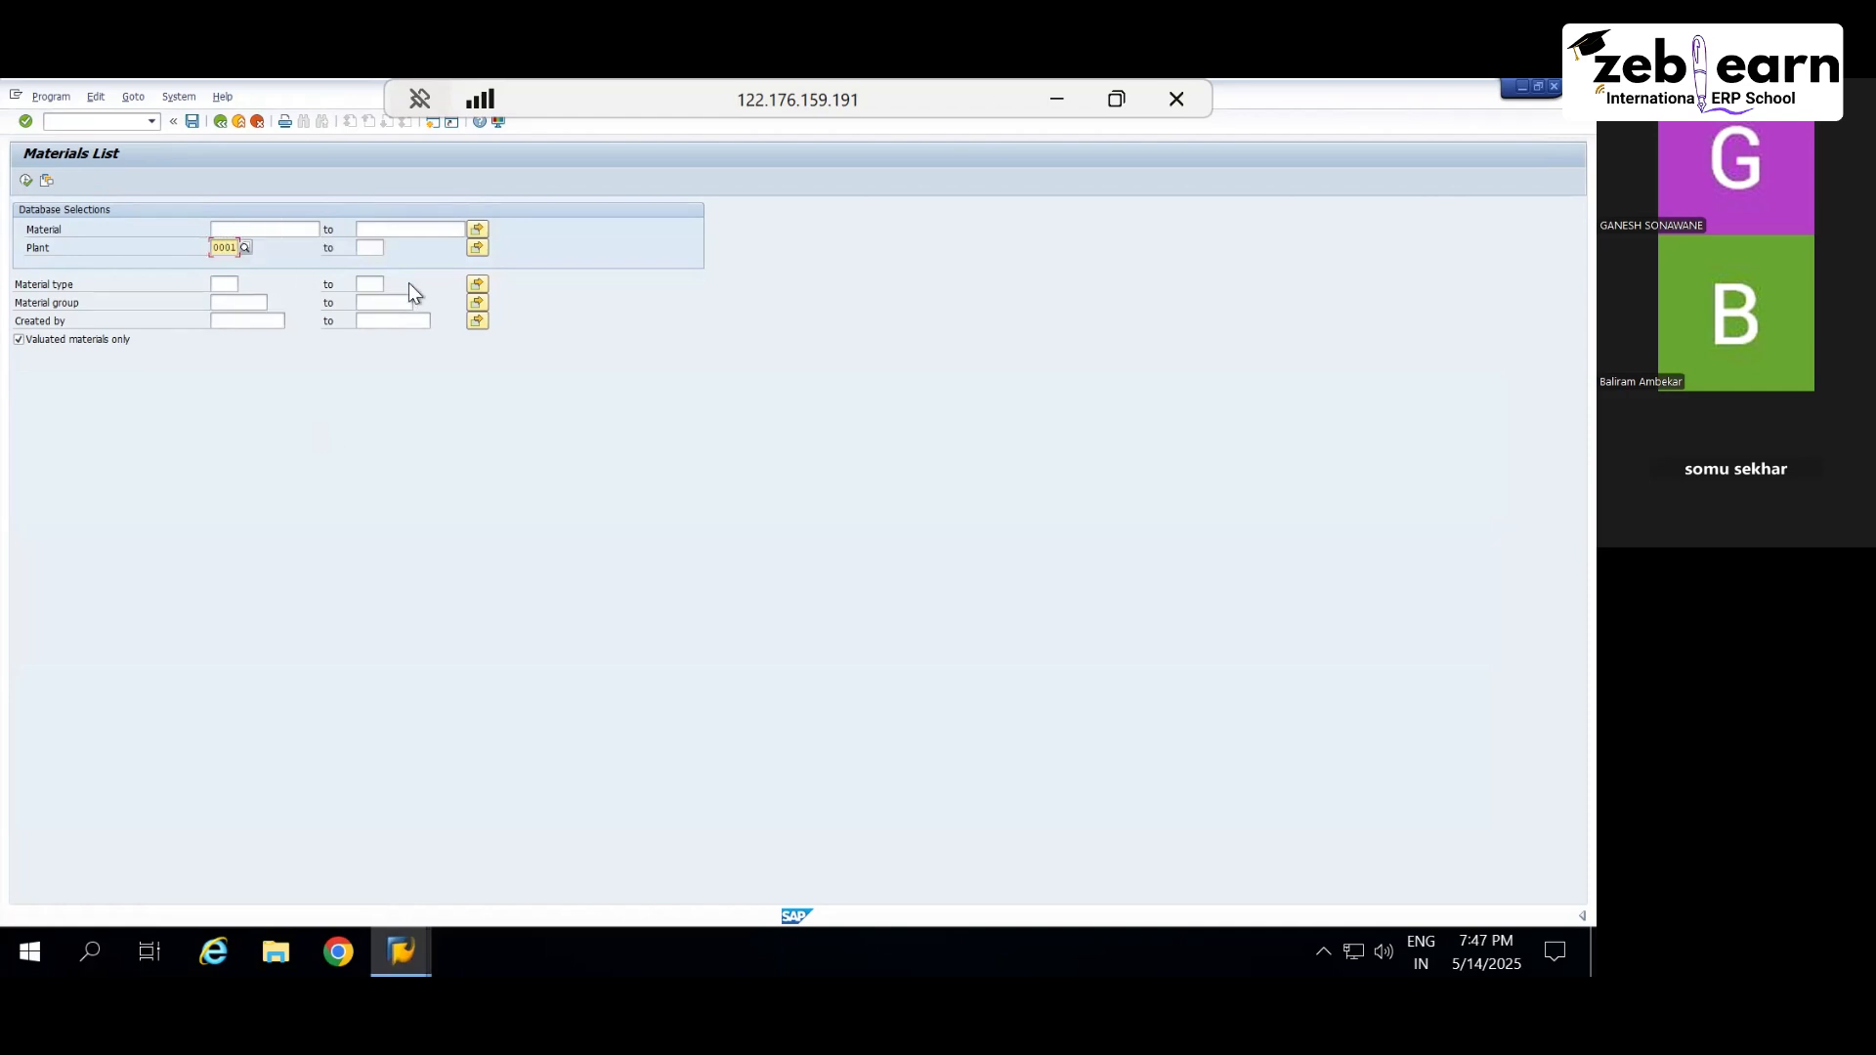
pyautogui.click(19, 340)
pyautogui.click(255, 229)
pyautogui.click(27, 181)
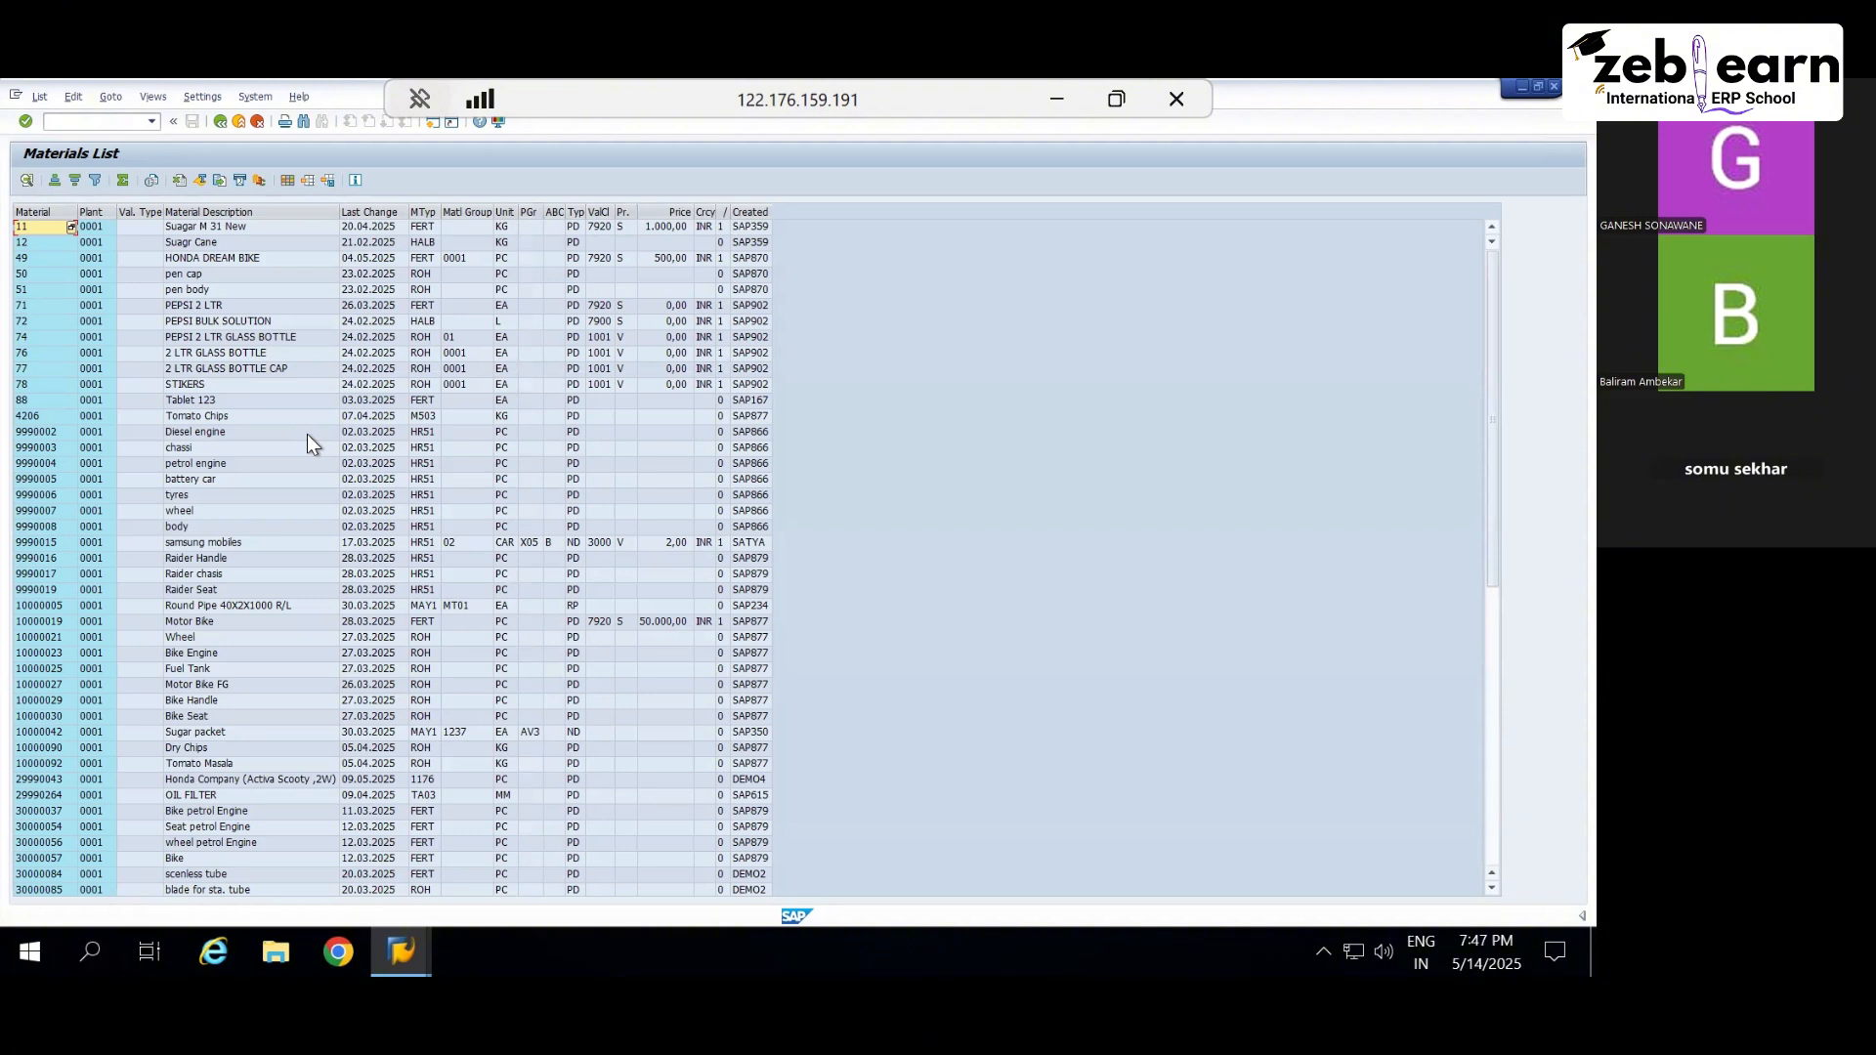
pyautogui.click(97, 213)
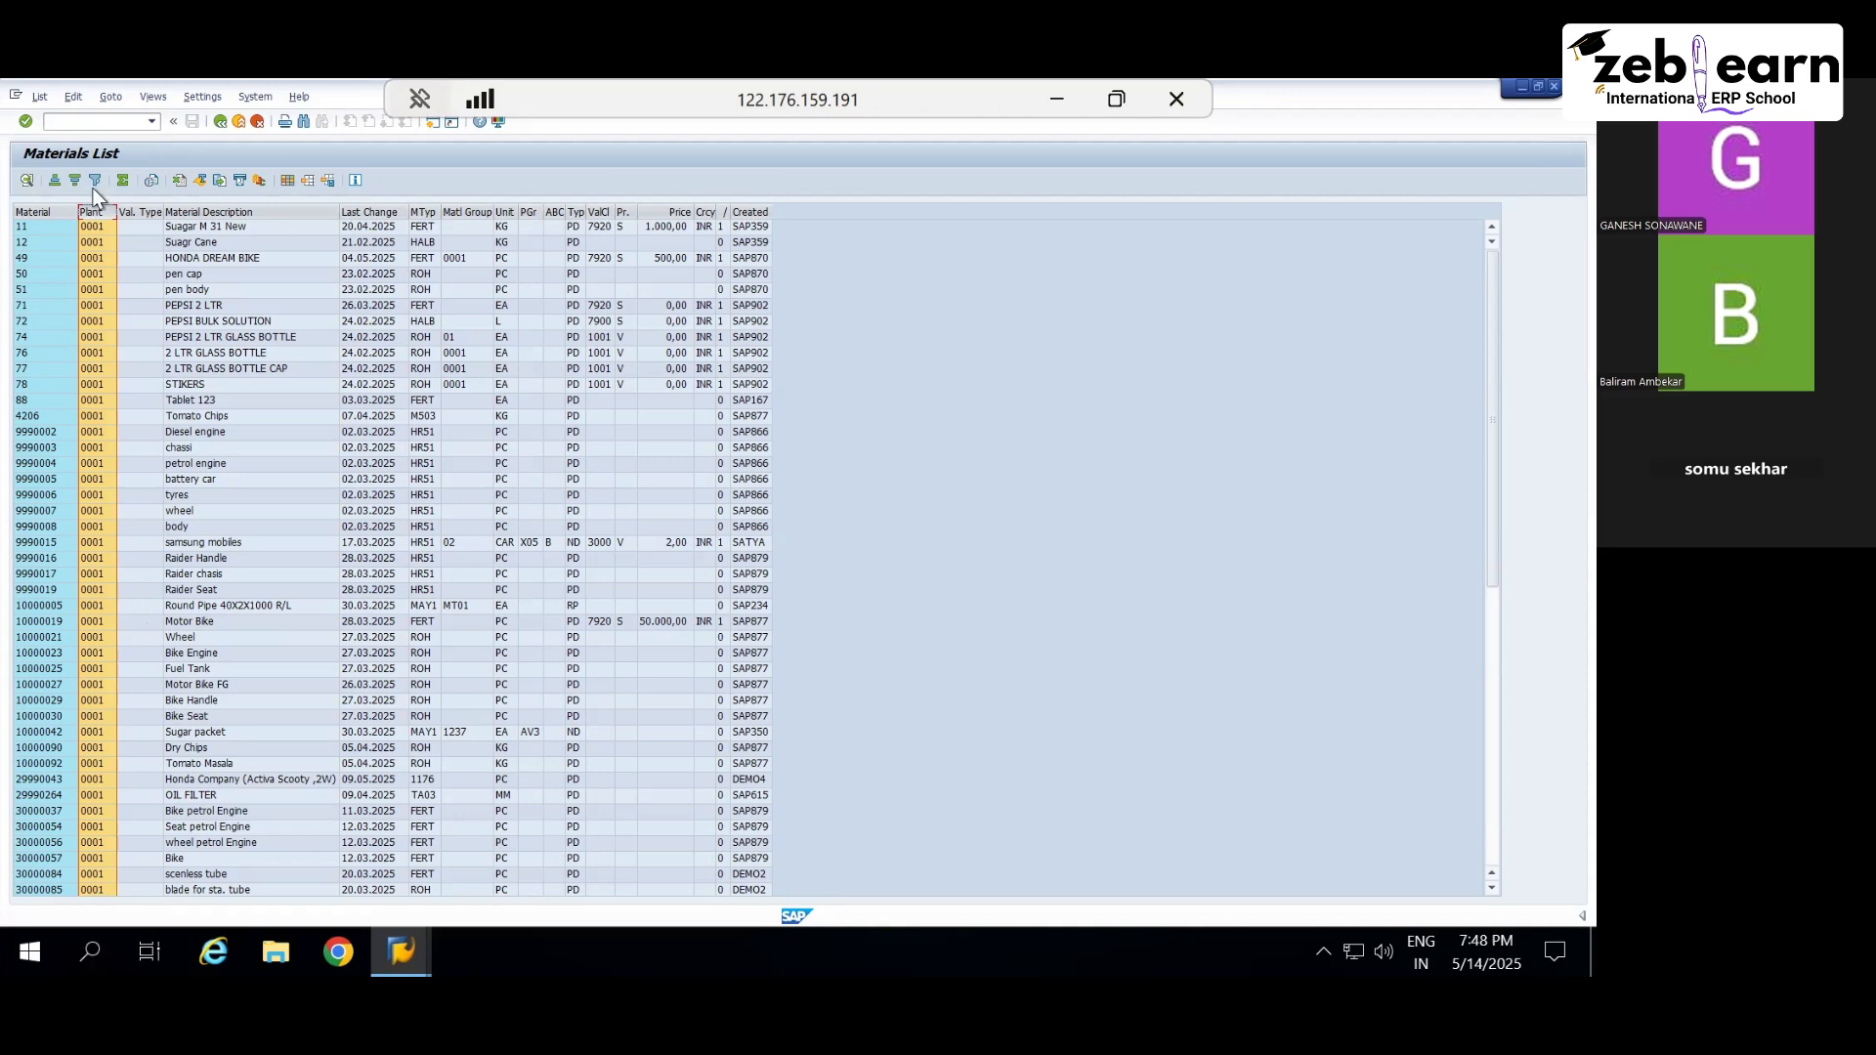
# Step: Leave the materials list, start material creation with transaction MM01, and set the industry sector to Mechanical Engineering
pyautogui.click(216, 123)
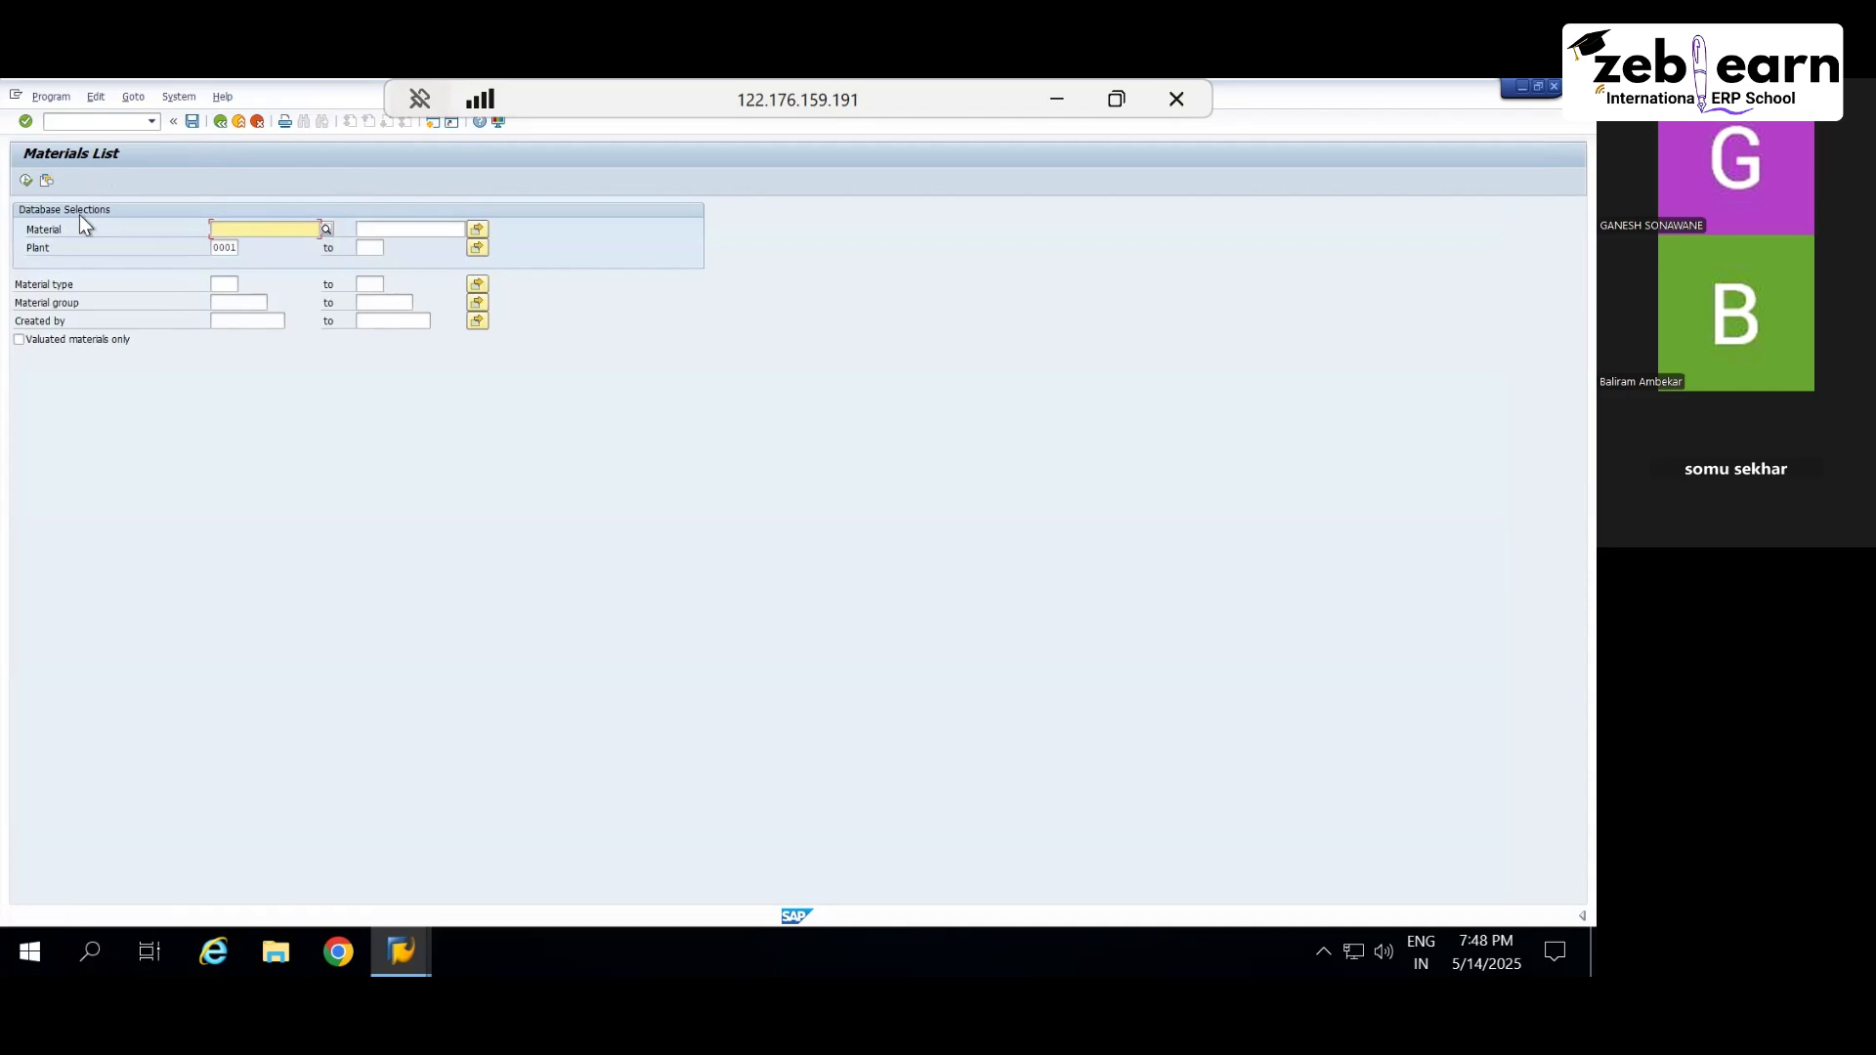
pyautogui.click(221, 123)
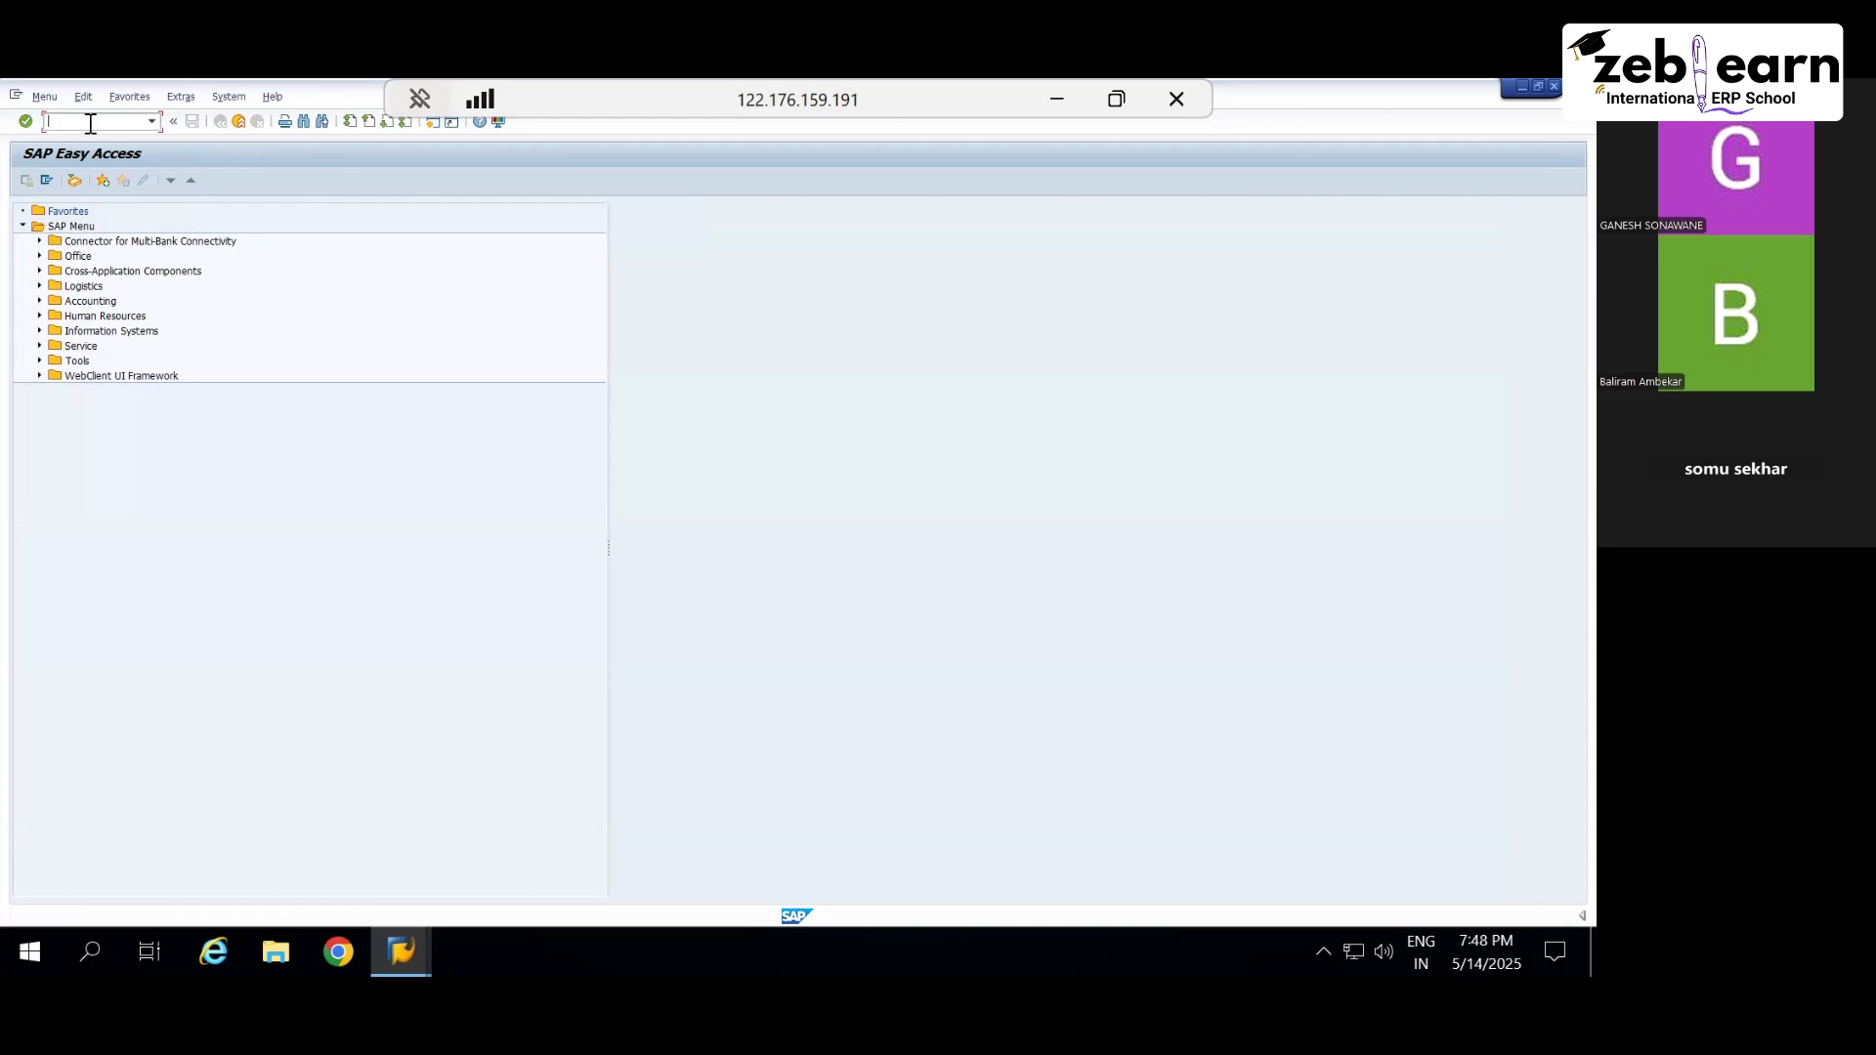
pyautogui.write('mm01')
pyautogui.press('Return')
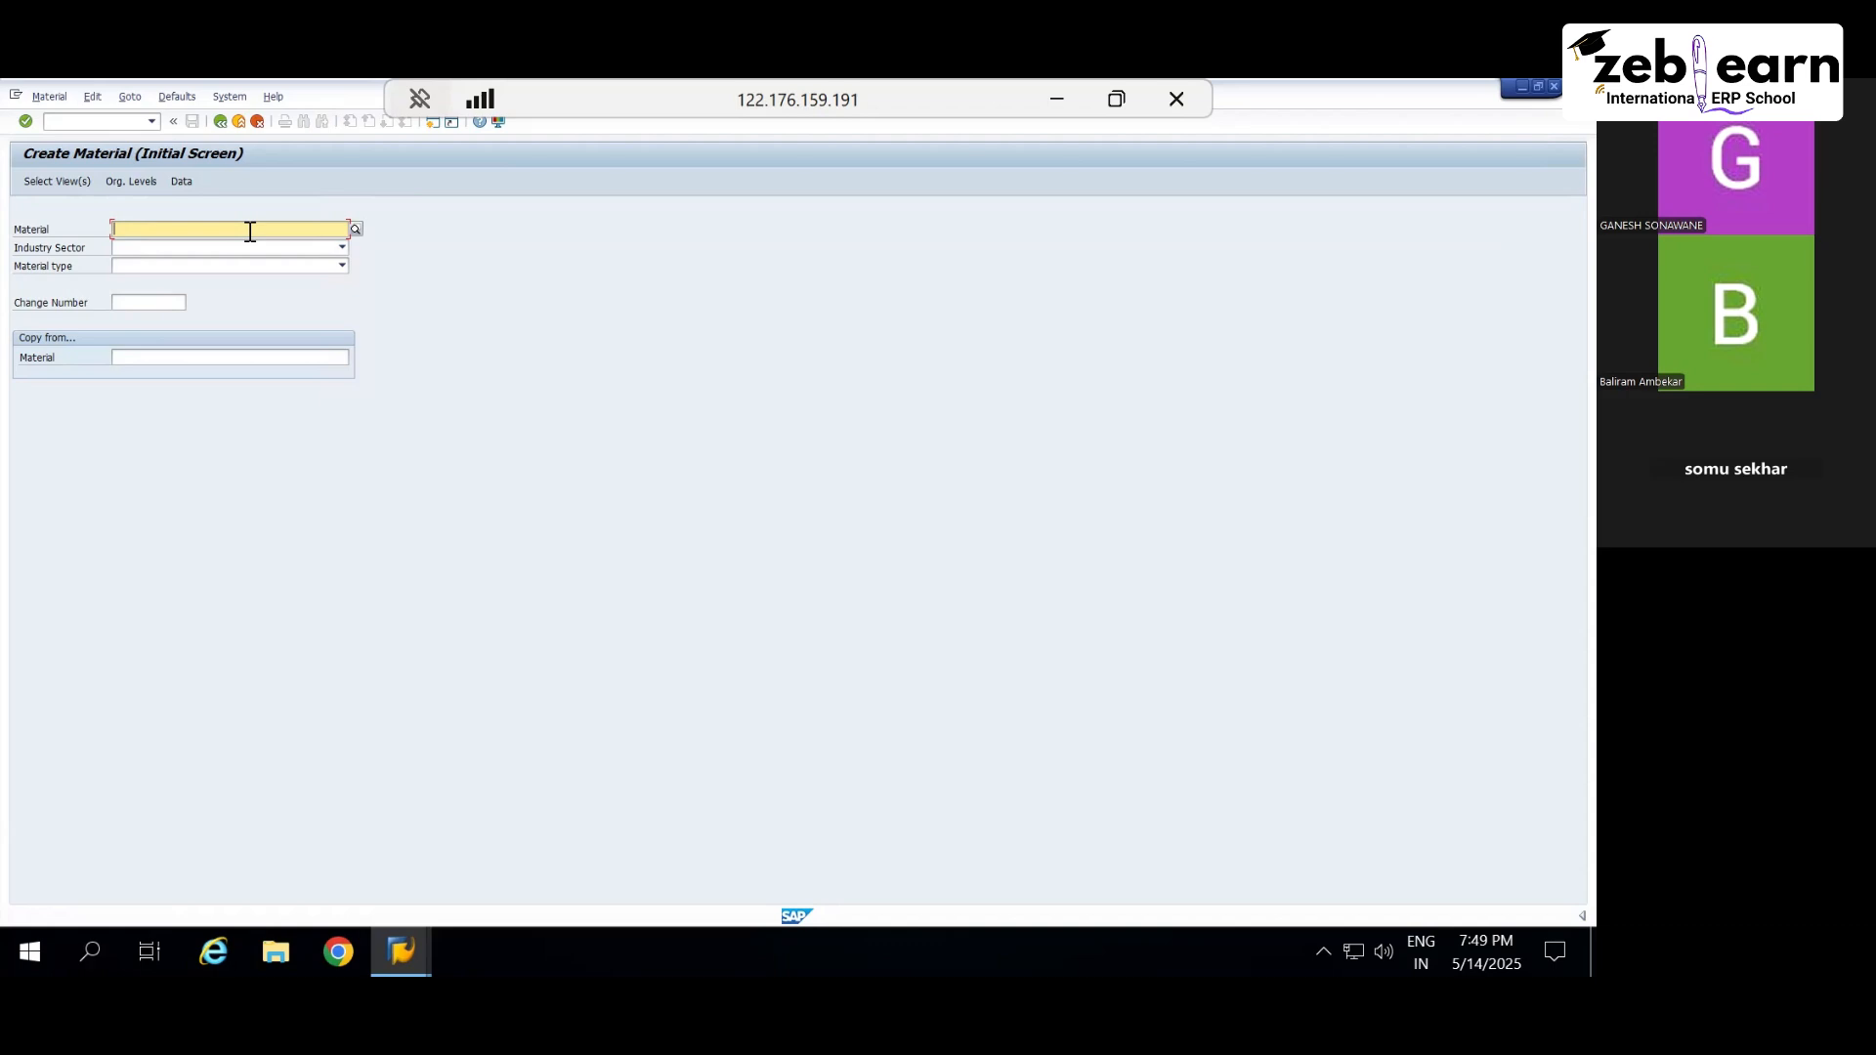
pyautogui.click(308, 248)
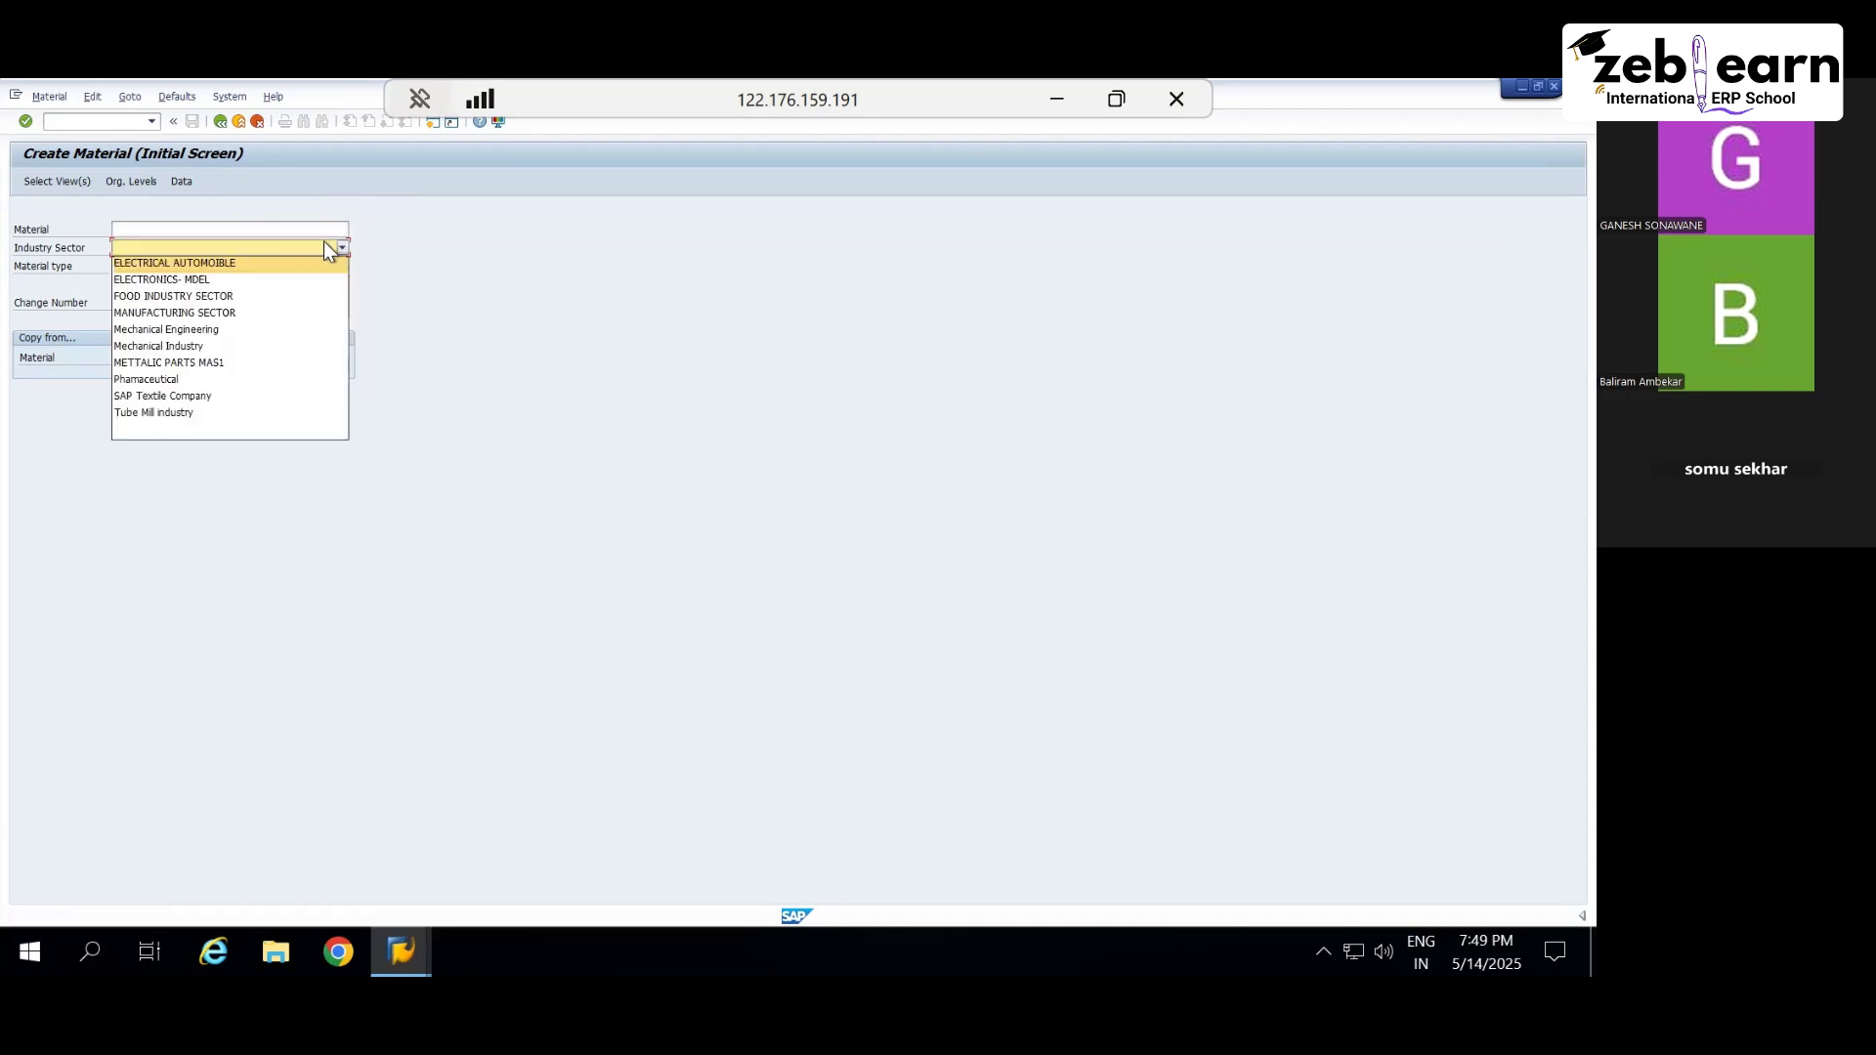
pyautogui.click(226, 331)
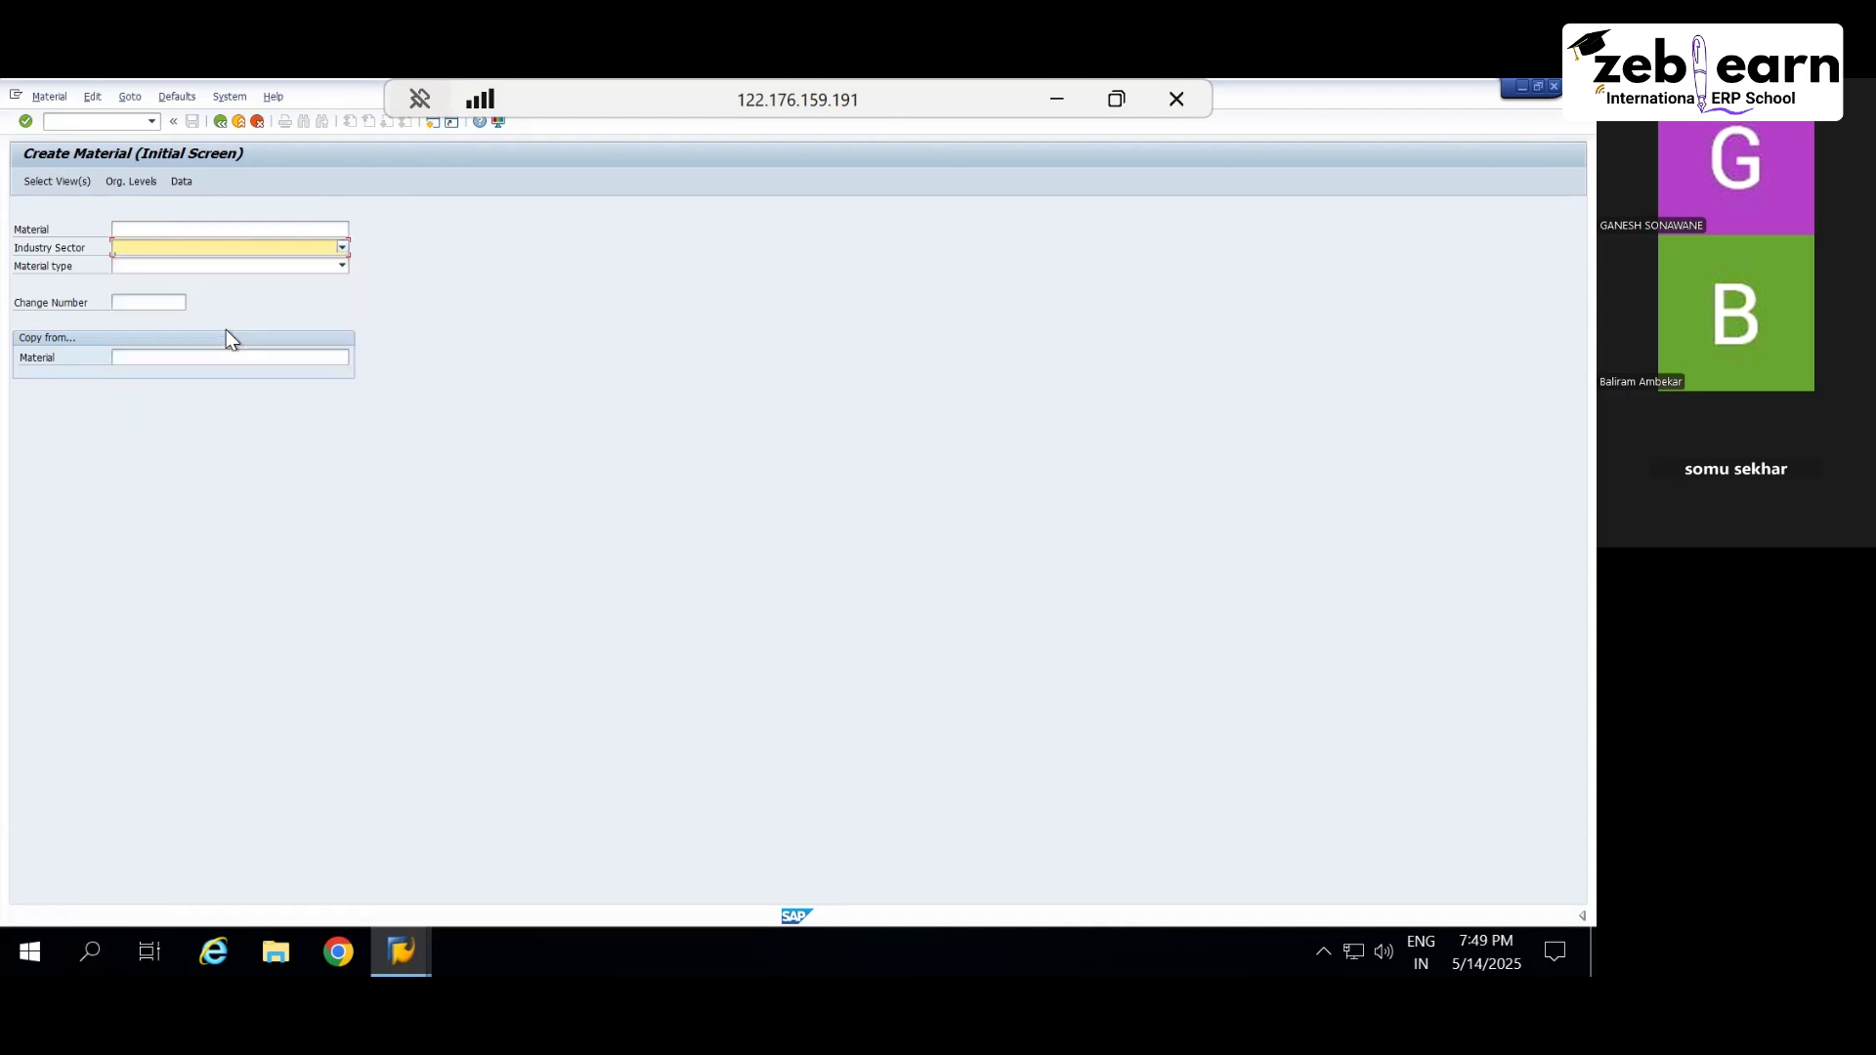
# Step: Try to open the view selection for the new material with material type Finished Product cc
pyautogui.click(301, 266)
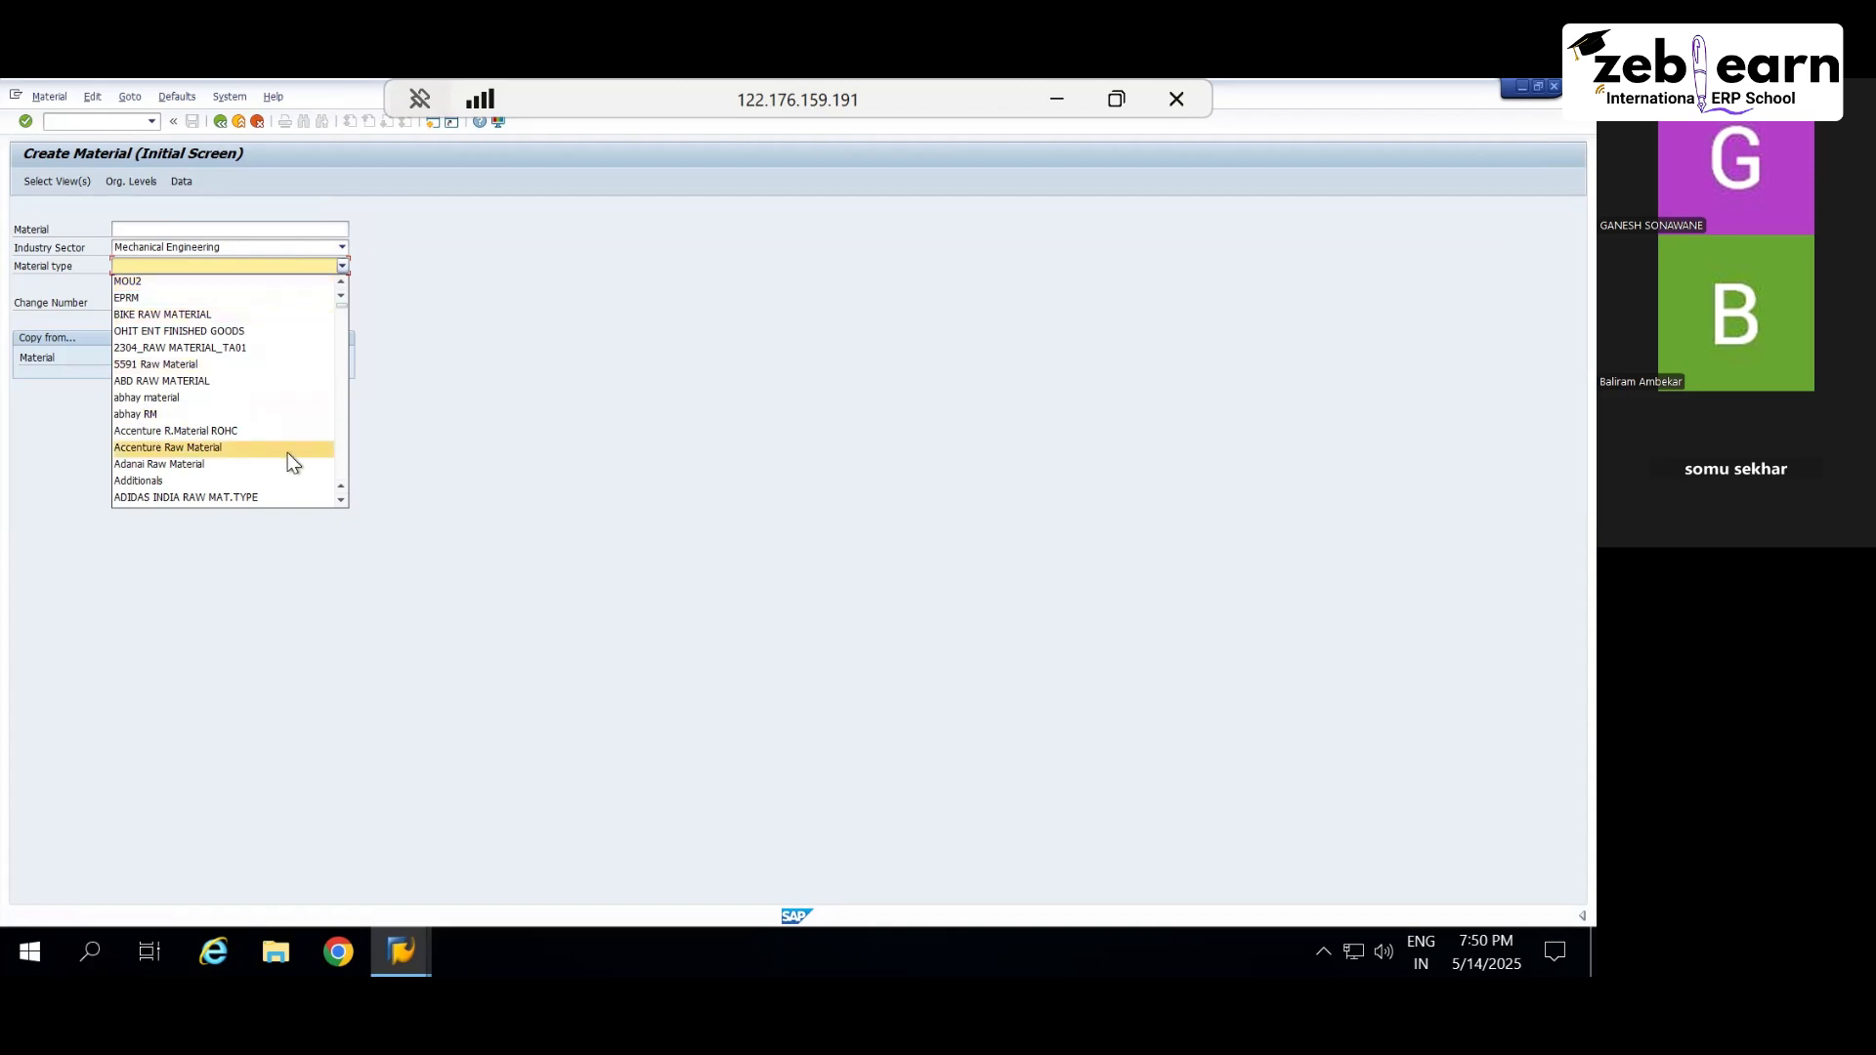
pyautogui.scroll(-1, 287, 454)
pyautogui.scroll(-4, 288, 453)
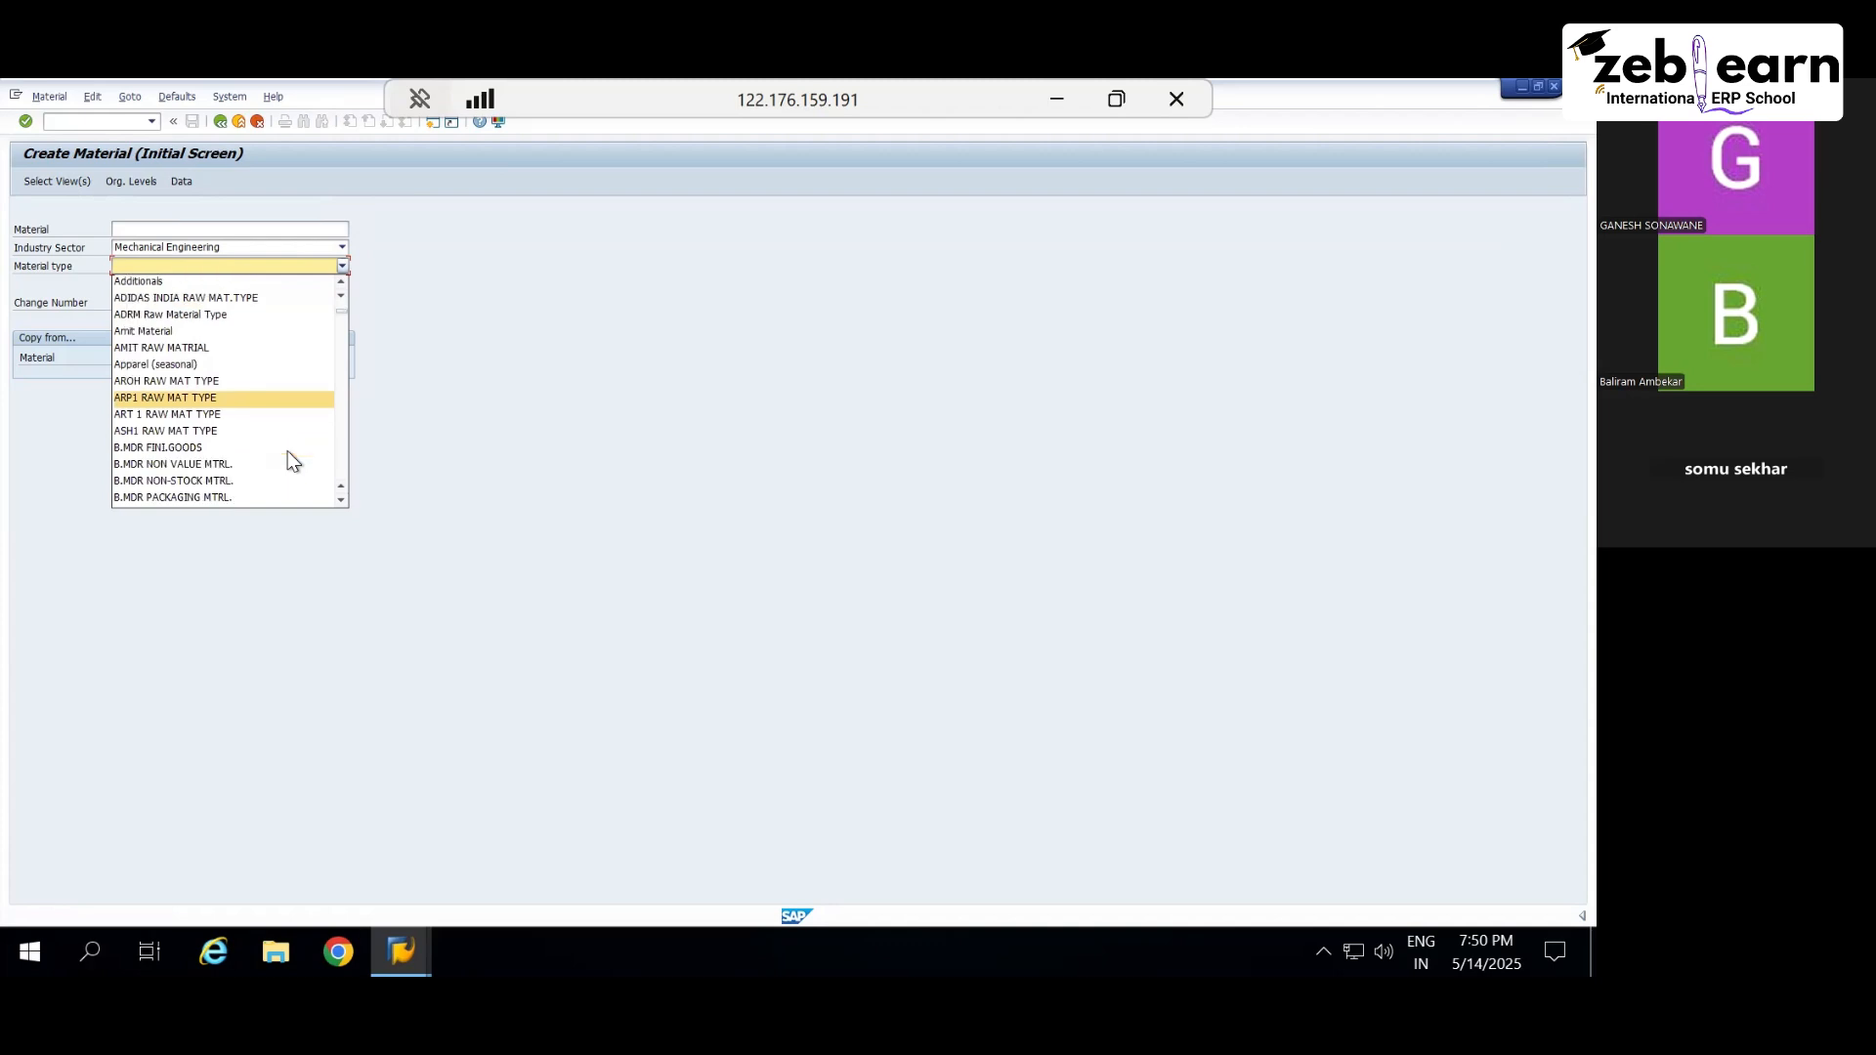
pyautogui.scroll(-10, 243, 424)
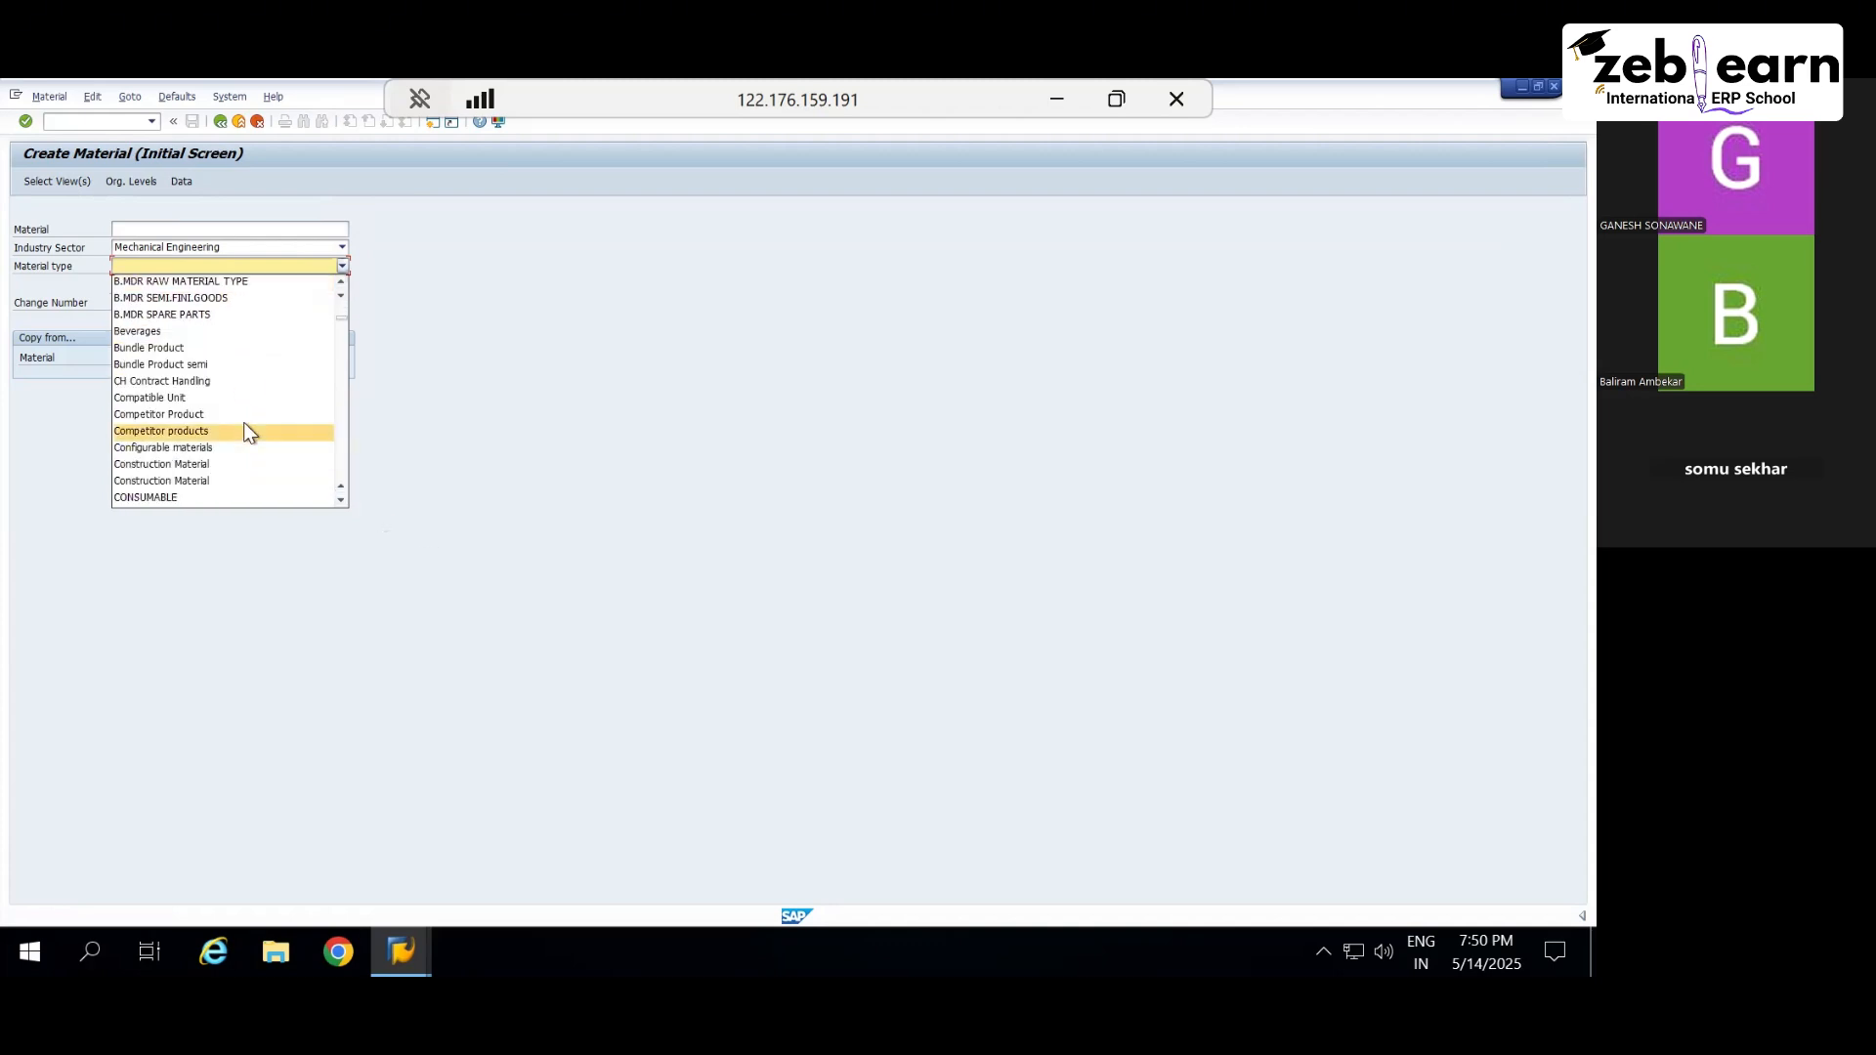
pyautogui.scroll(-1, 245, 420)
pyautogui.scroll(1, 245, 420)
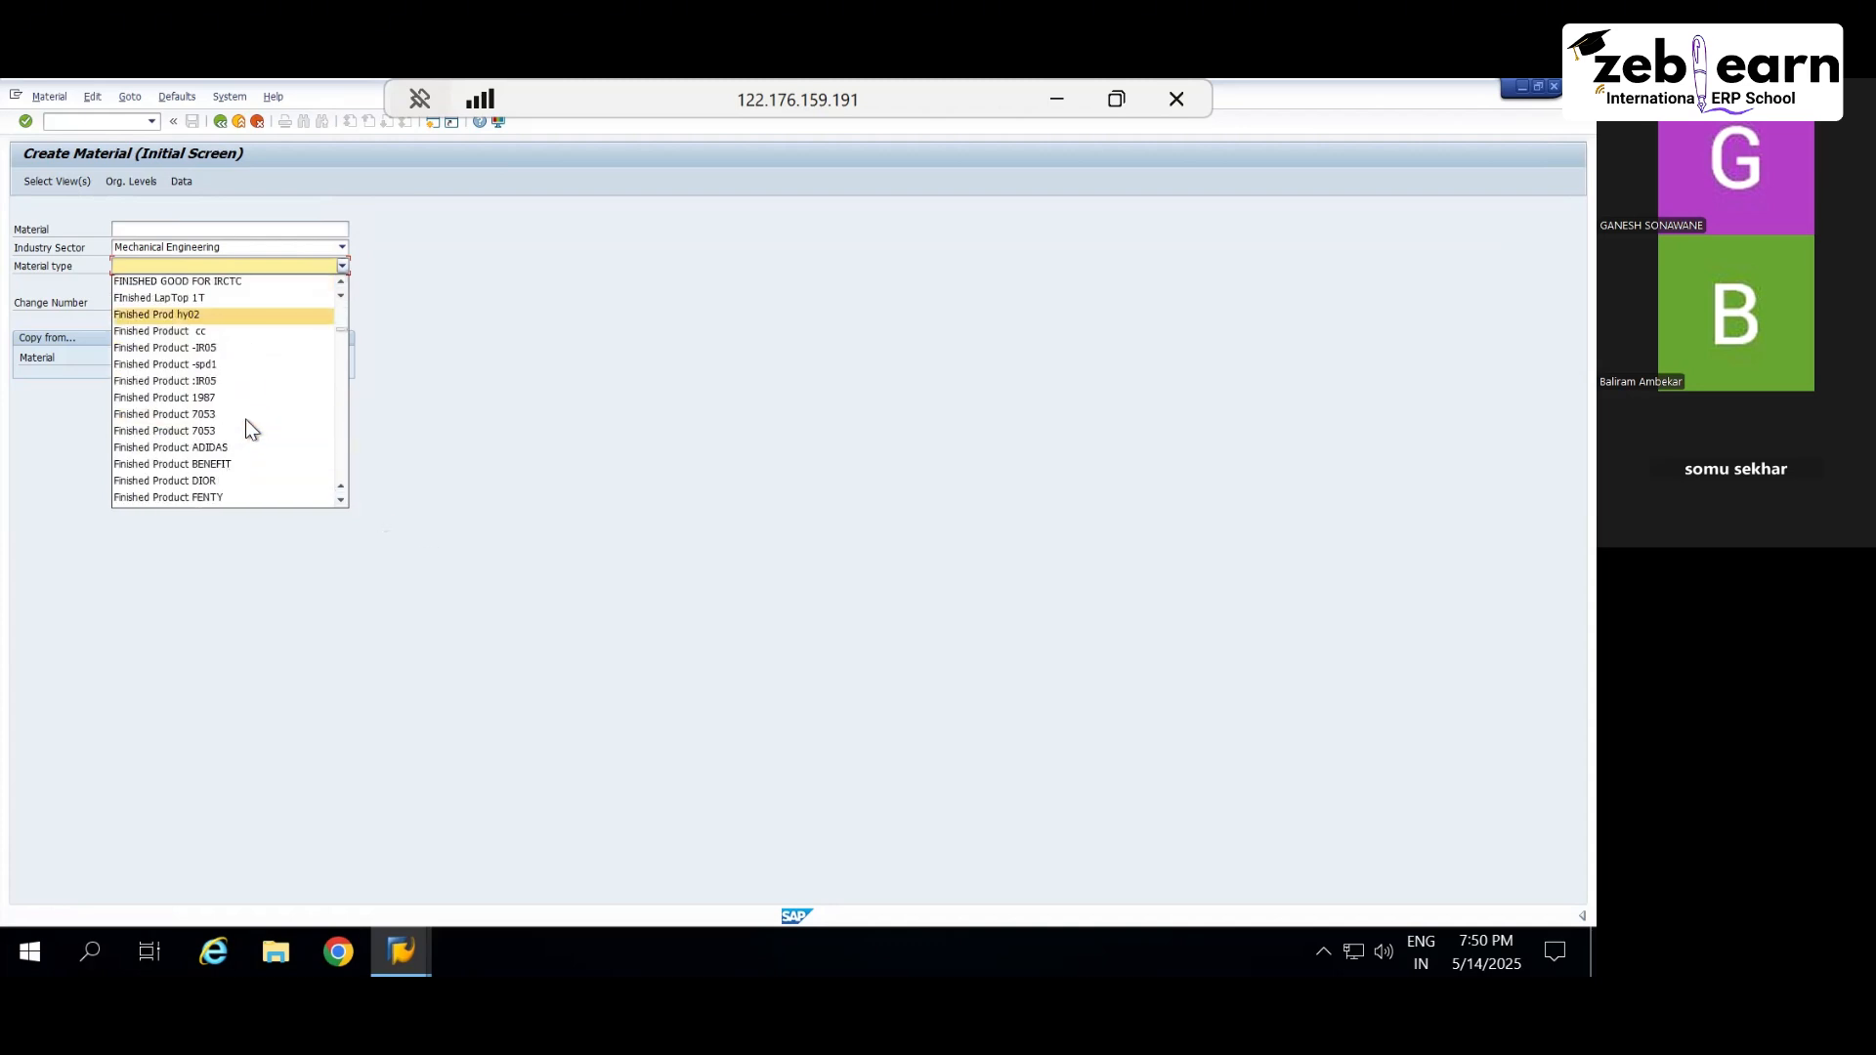
pyautogui.click(234, 337)
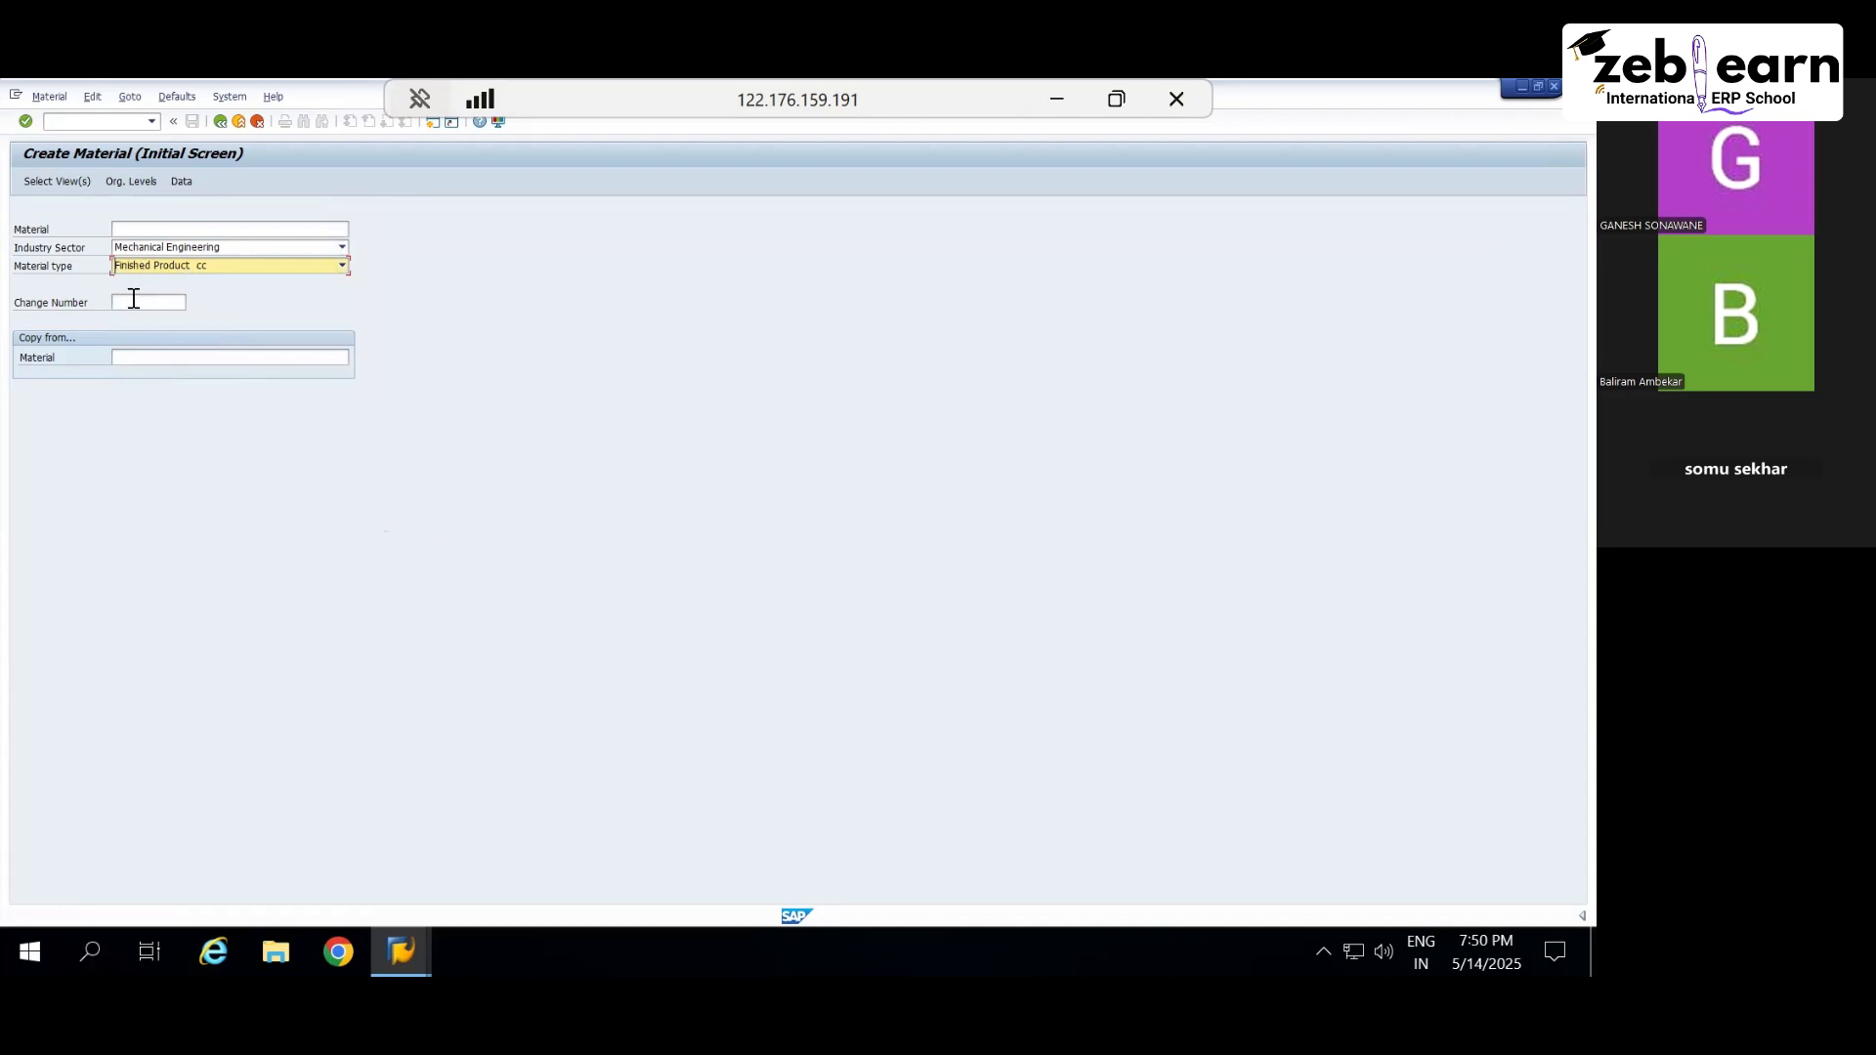
pyautogui.click(60, 182)
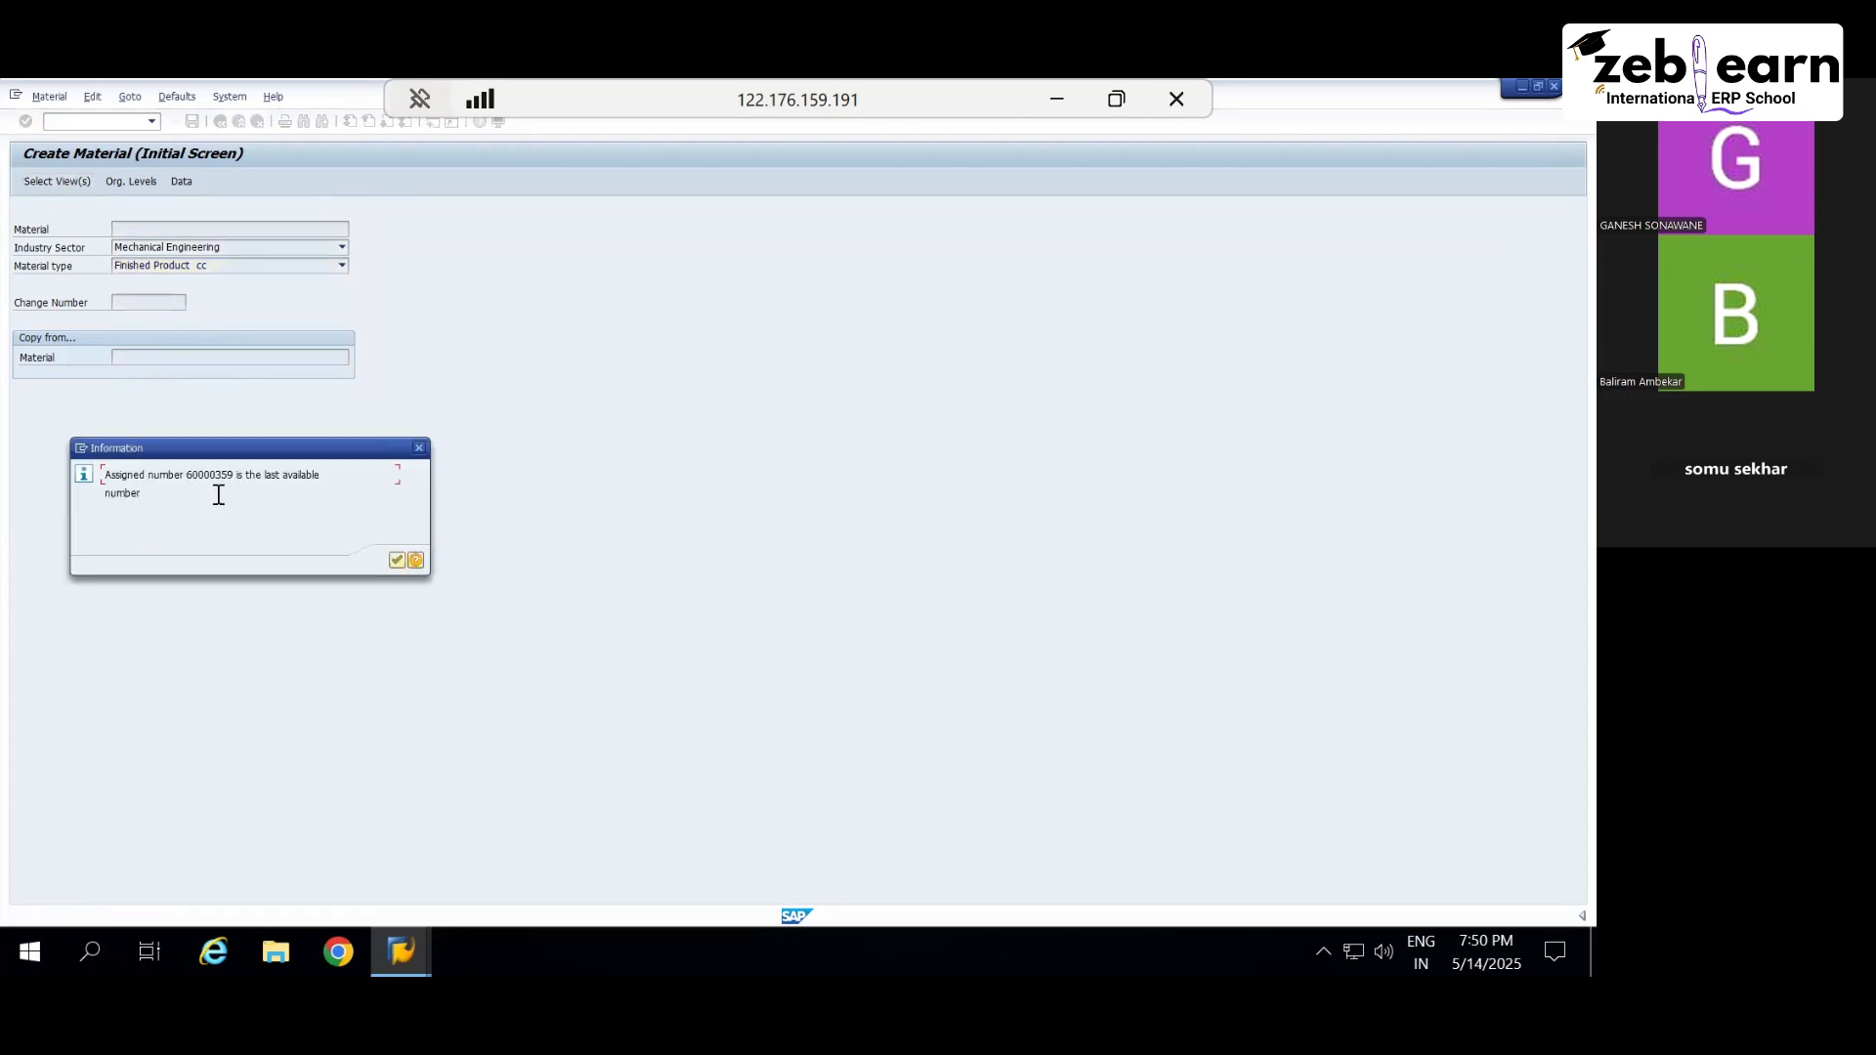
pyautogui.click(397, 561)
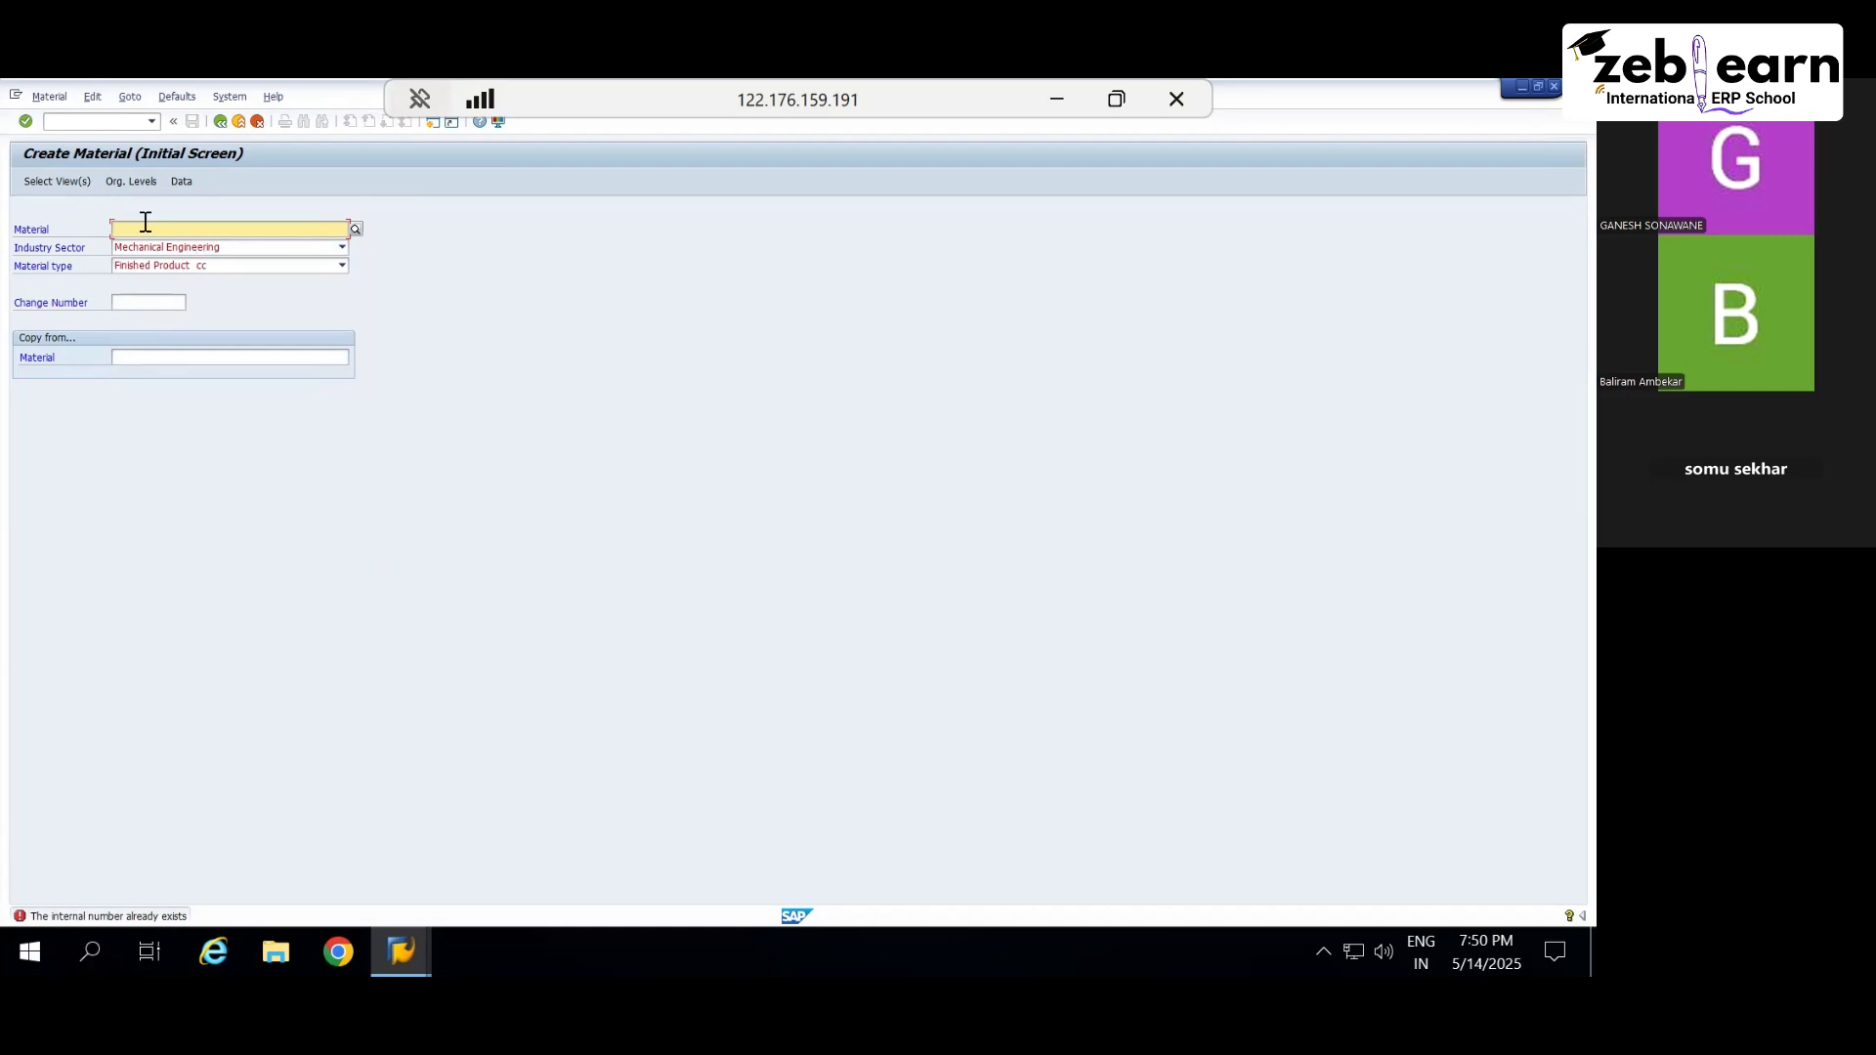
# Step: Set the material type to Finished Product -IR05 and open the view selection for the new material
pyautogui.click(254, 265)
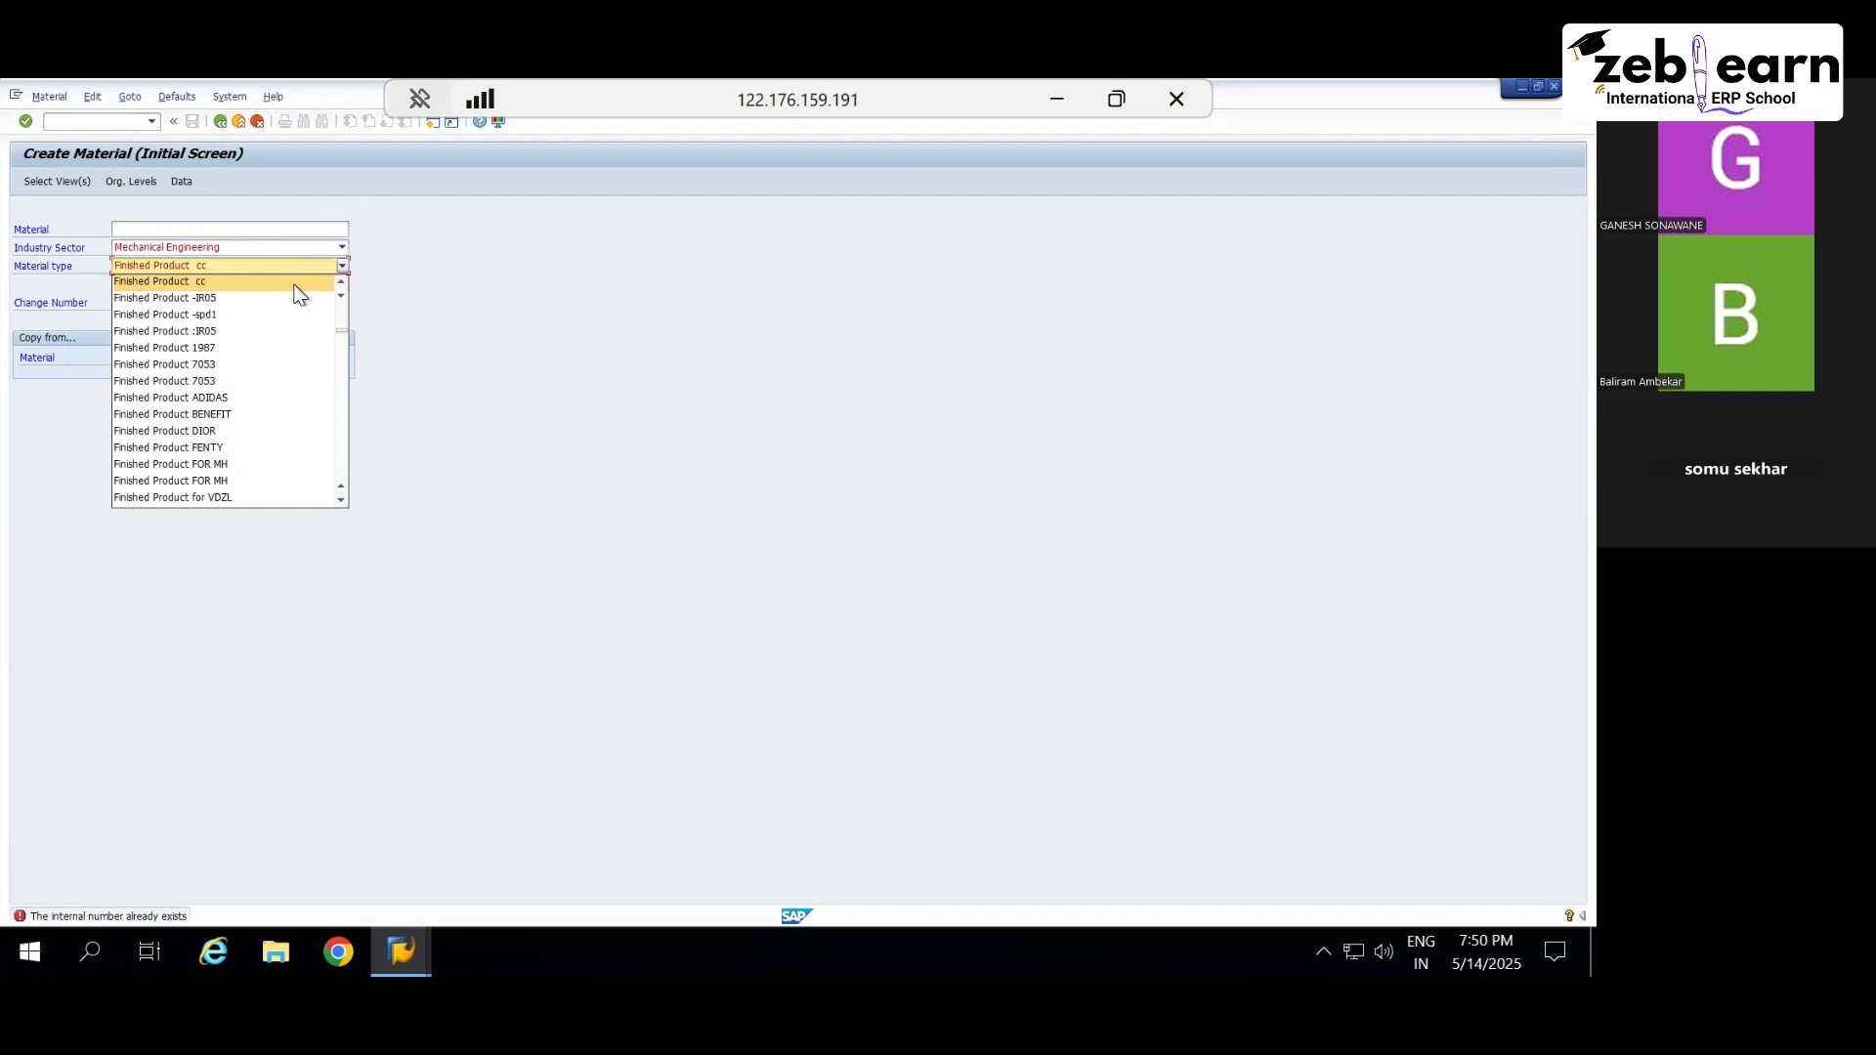
pyautogui.scroll(1, 271, 384)
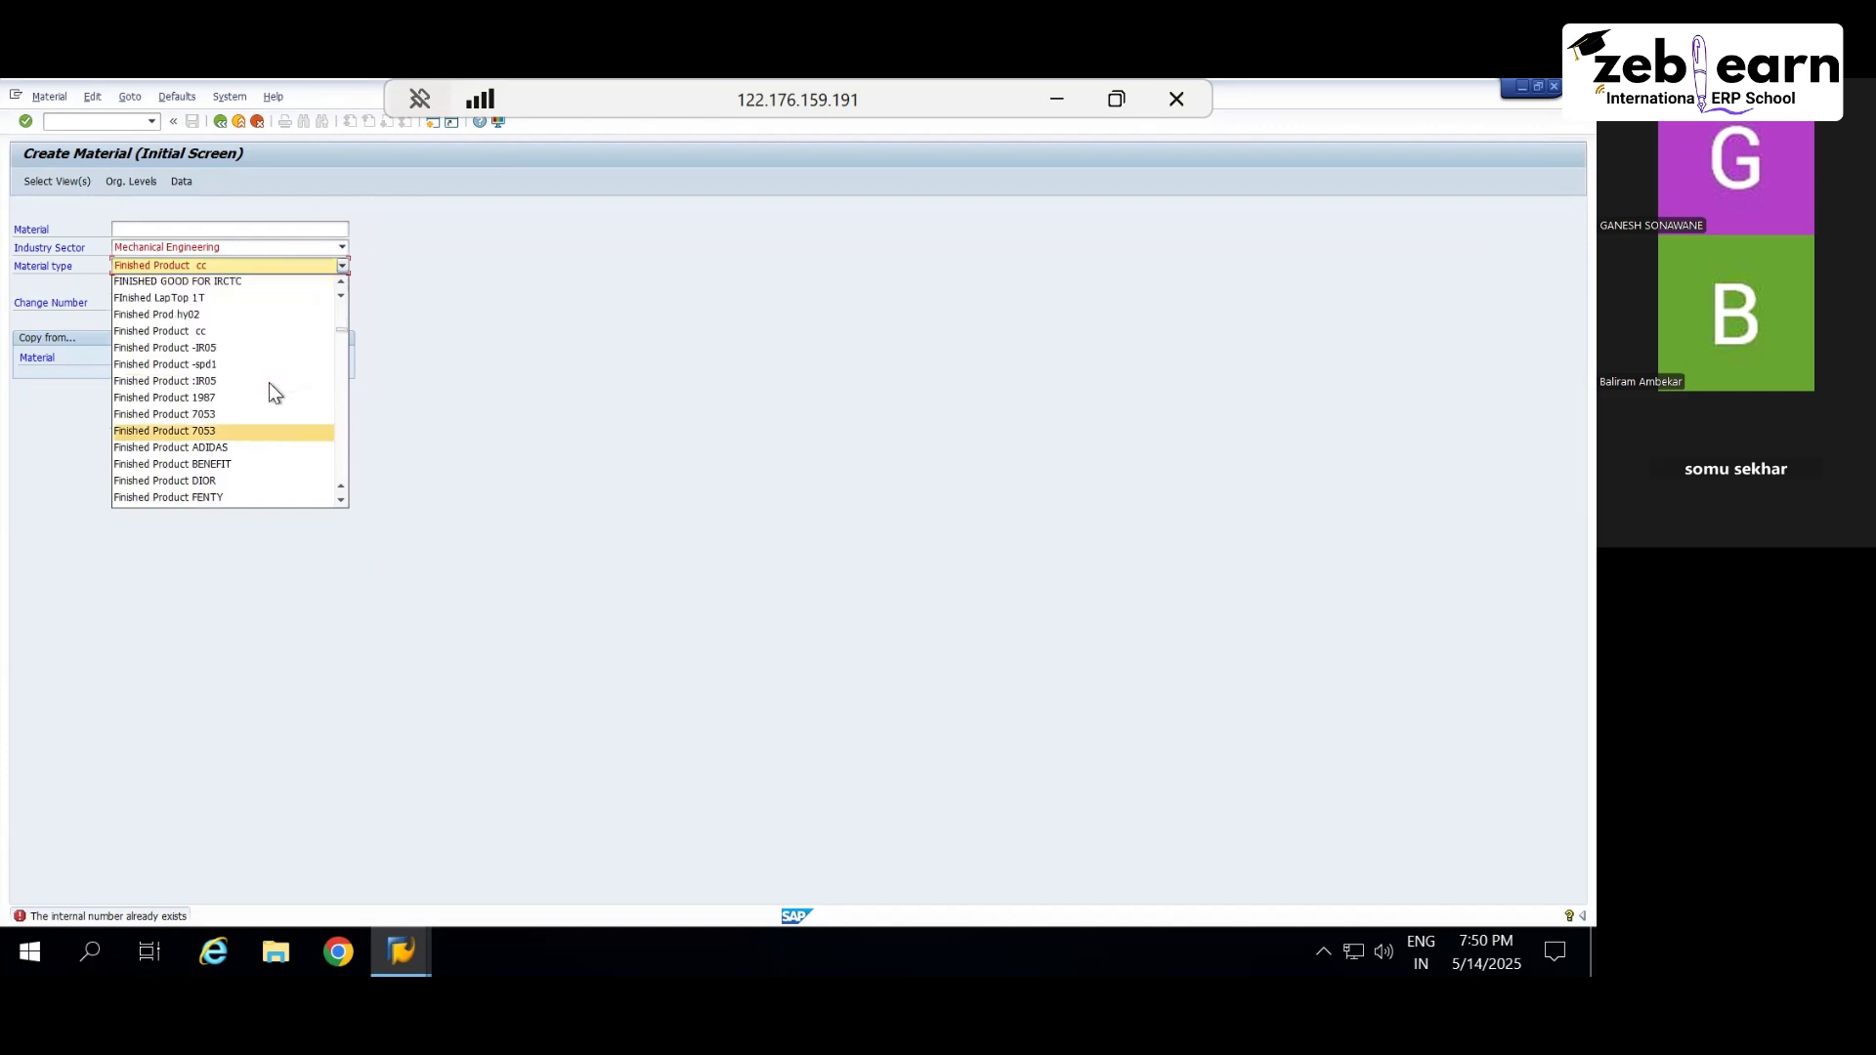
pyautogui.click(247, 349)
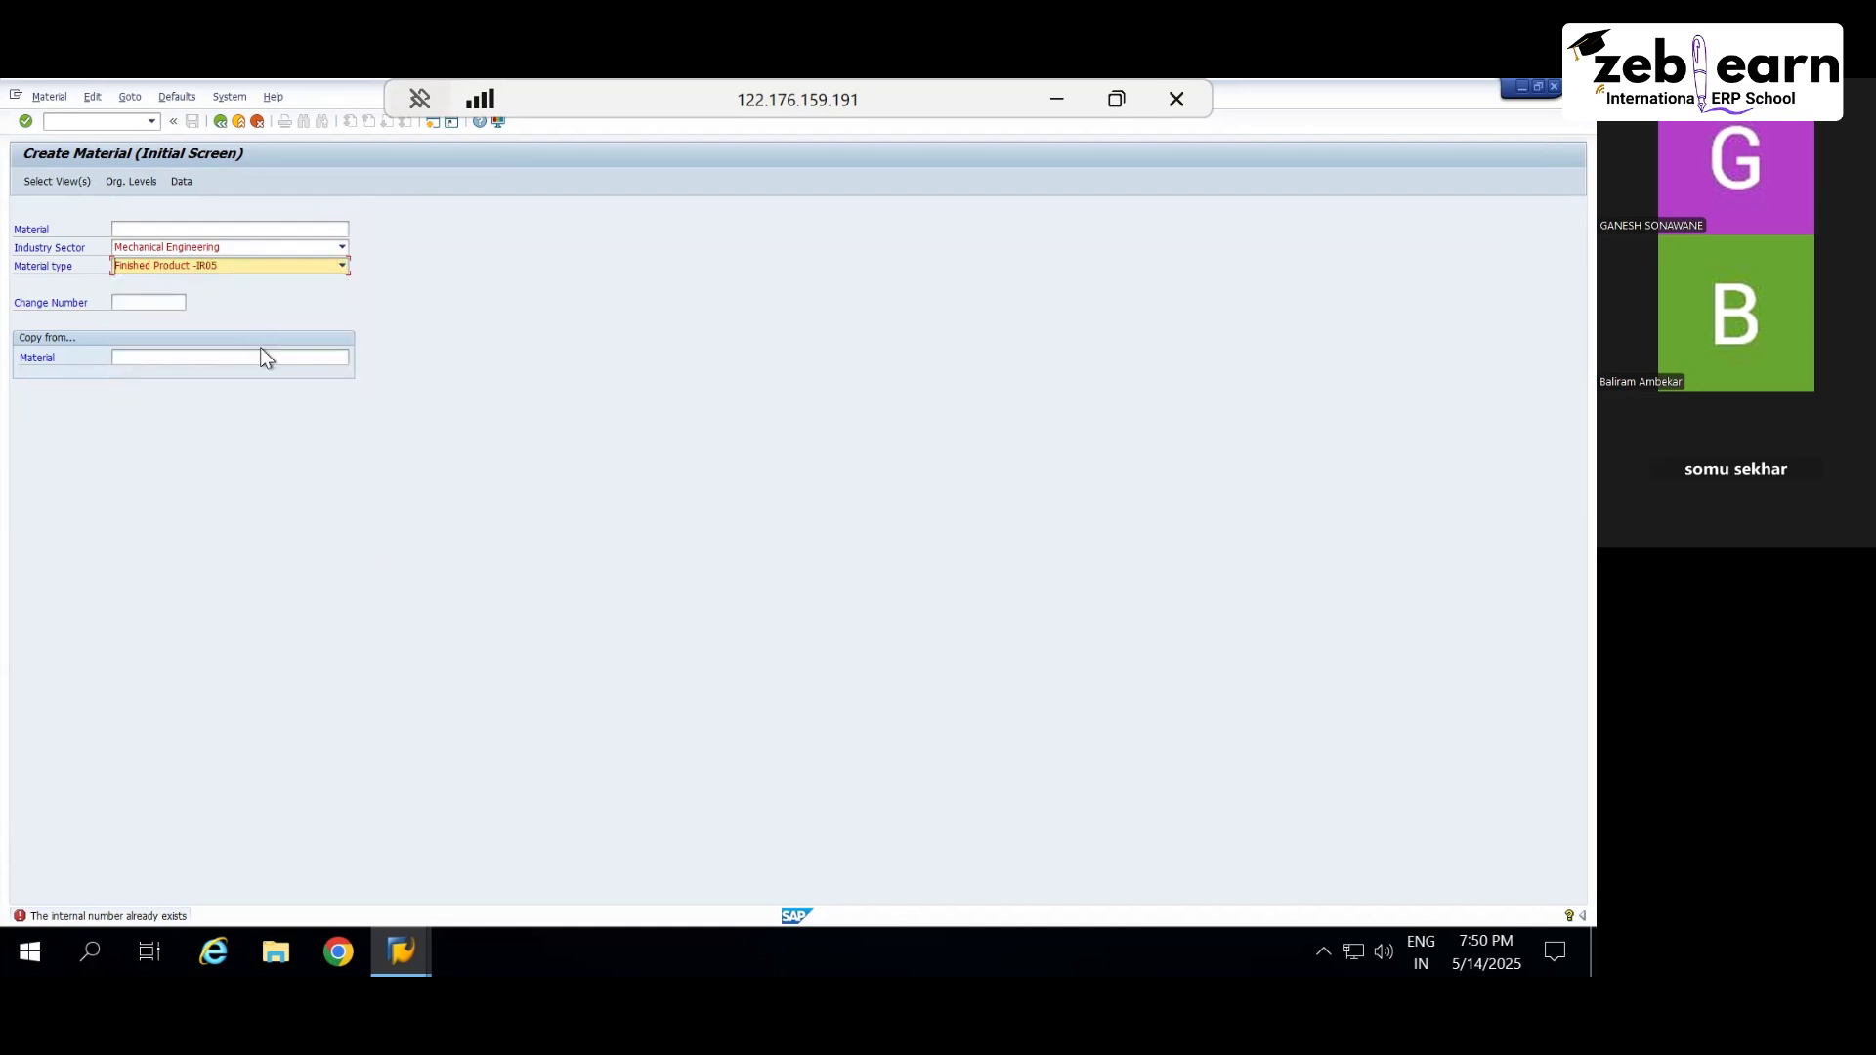
pyautogui.click(61, 179)
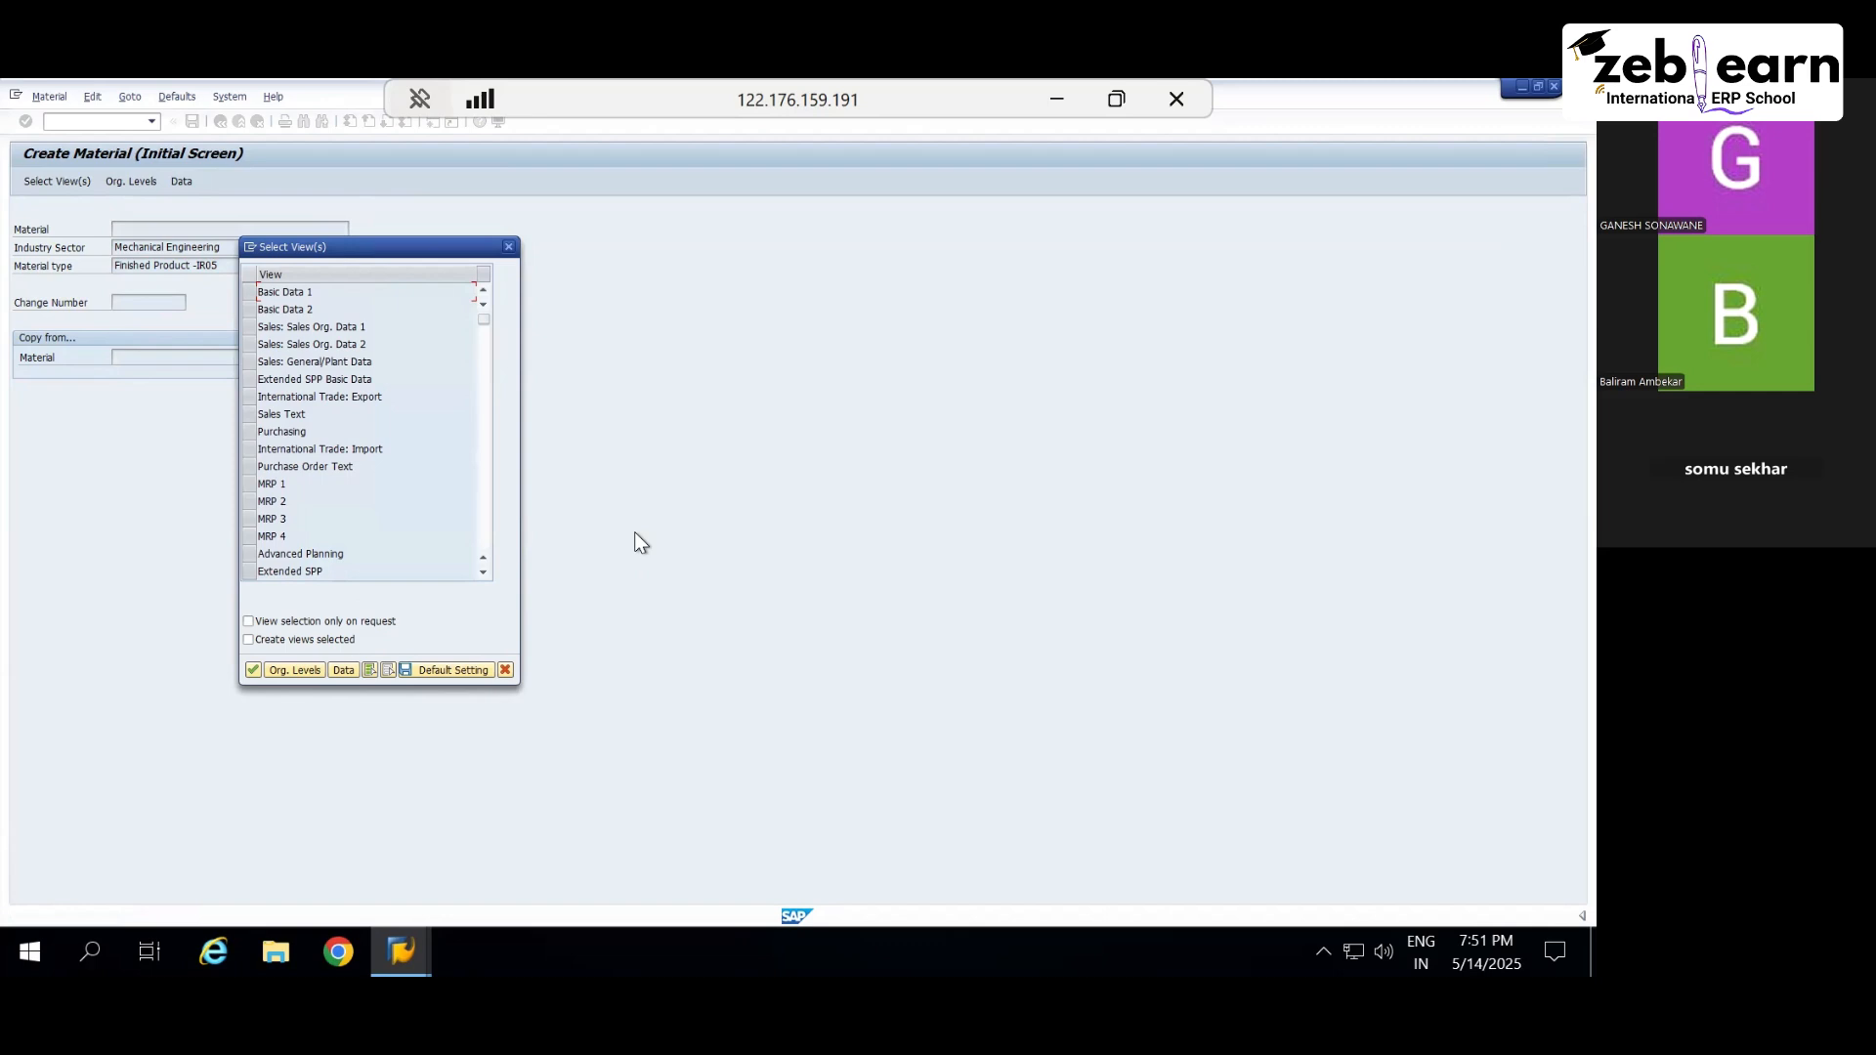
# Step: Select the MRP 1, MRP 2, MRP 3, MRP 4, Basic Data 1 and Basic Data 2 views for the material
pyautogui.click(249, 483)
pyautogui.click(249, 501)
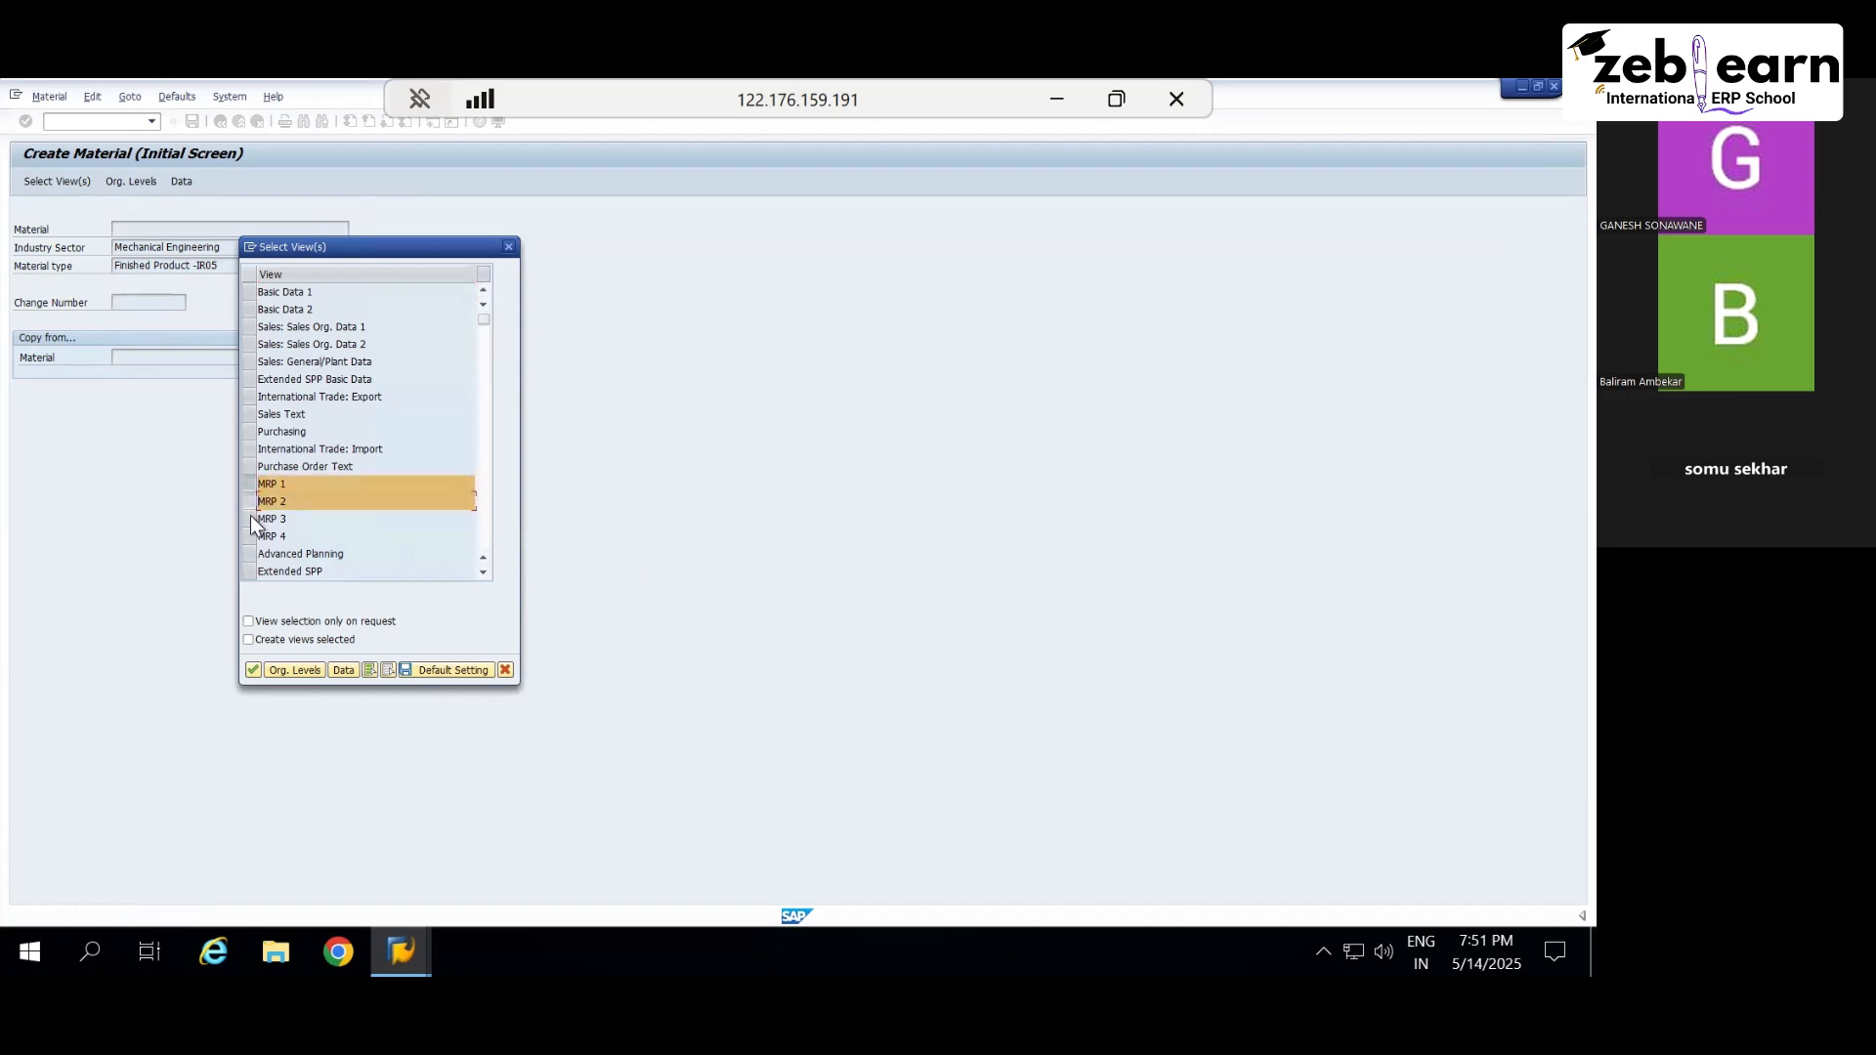
pyautogui.click(249, 519)
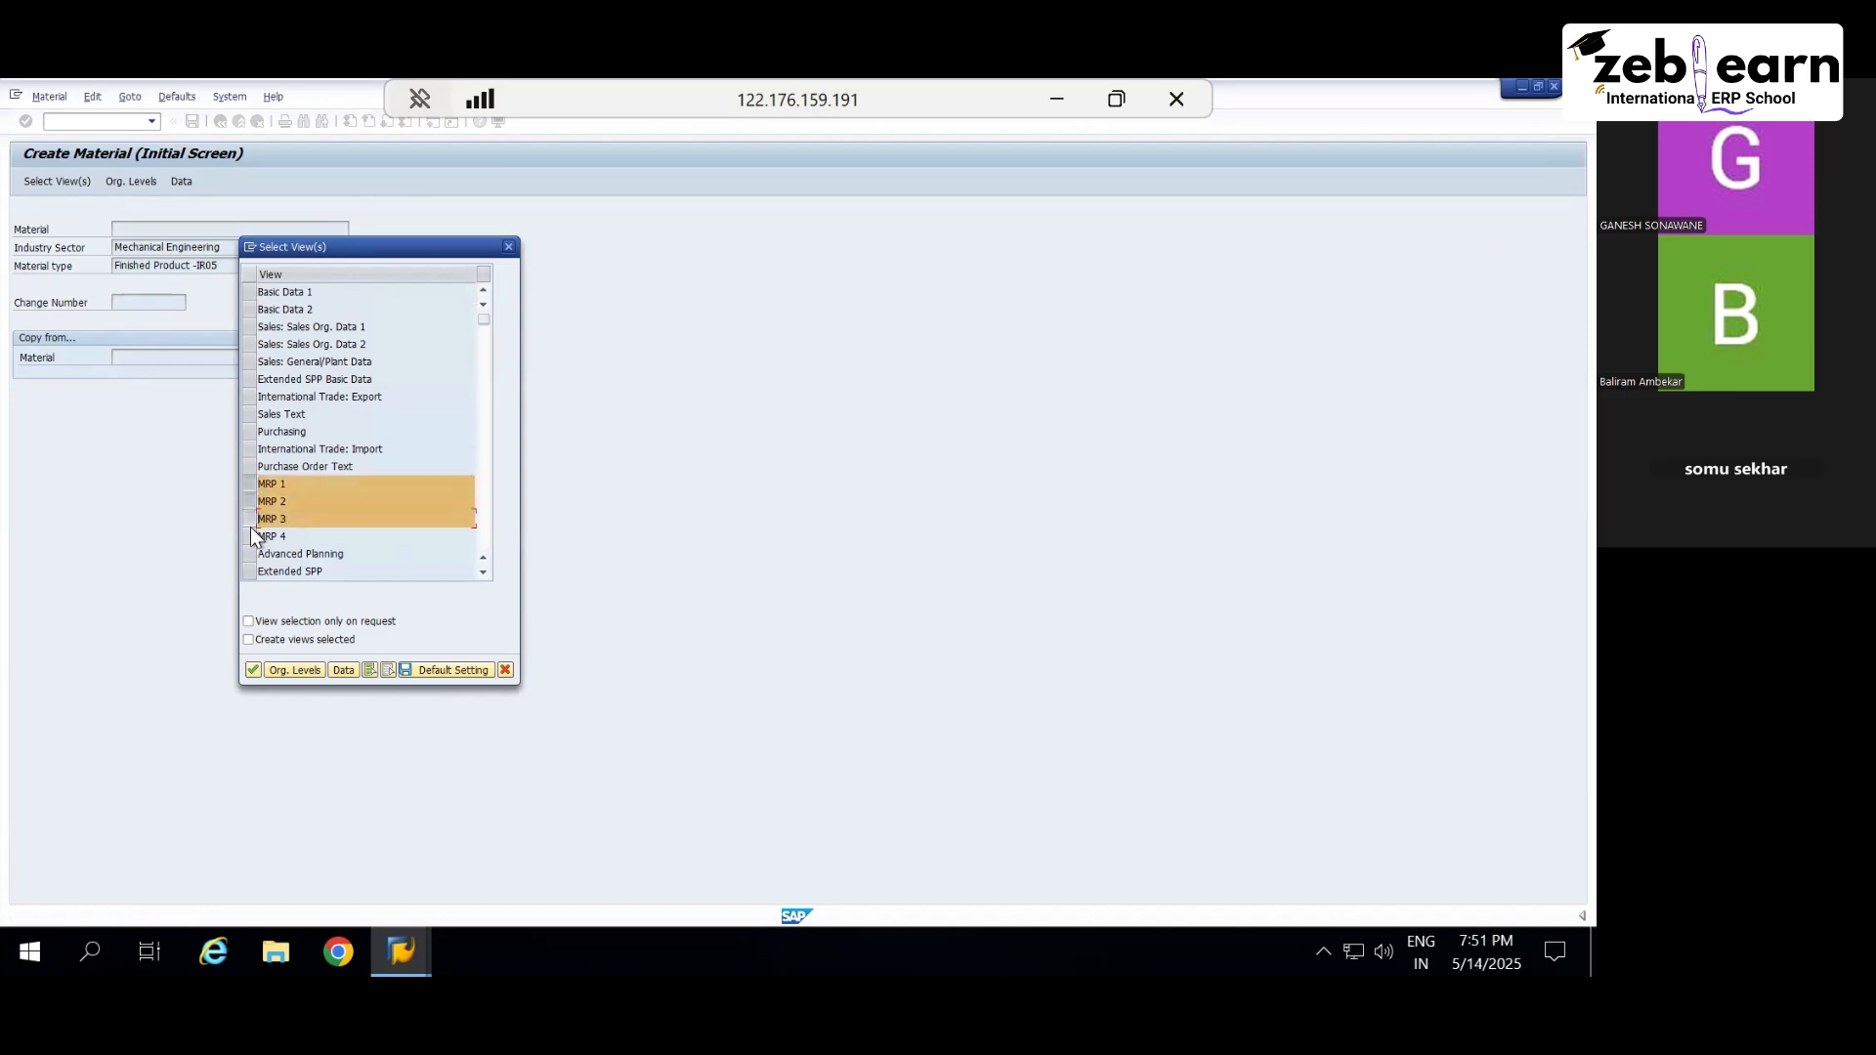
pyautogui.click(250, 536)
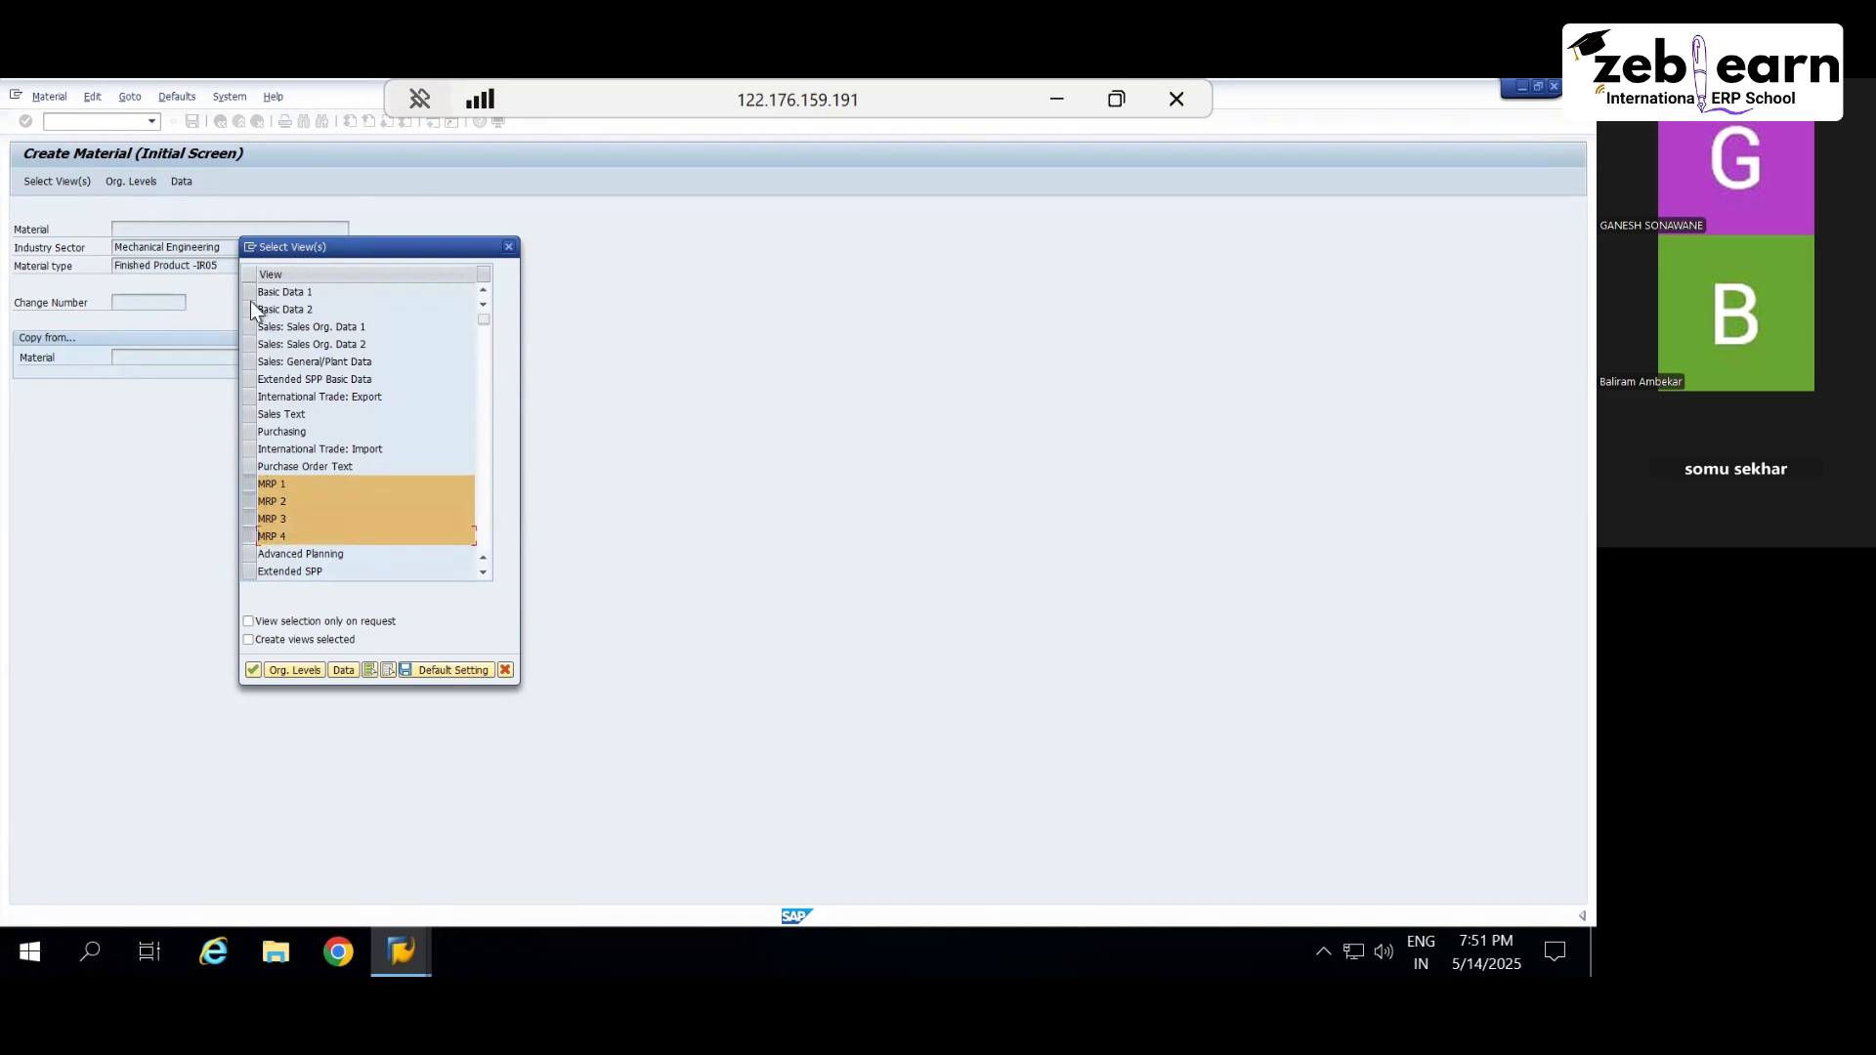
pyautogui.click(250, 295)
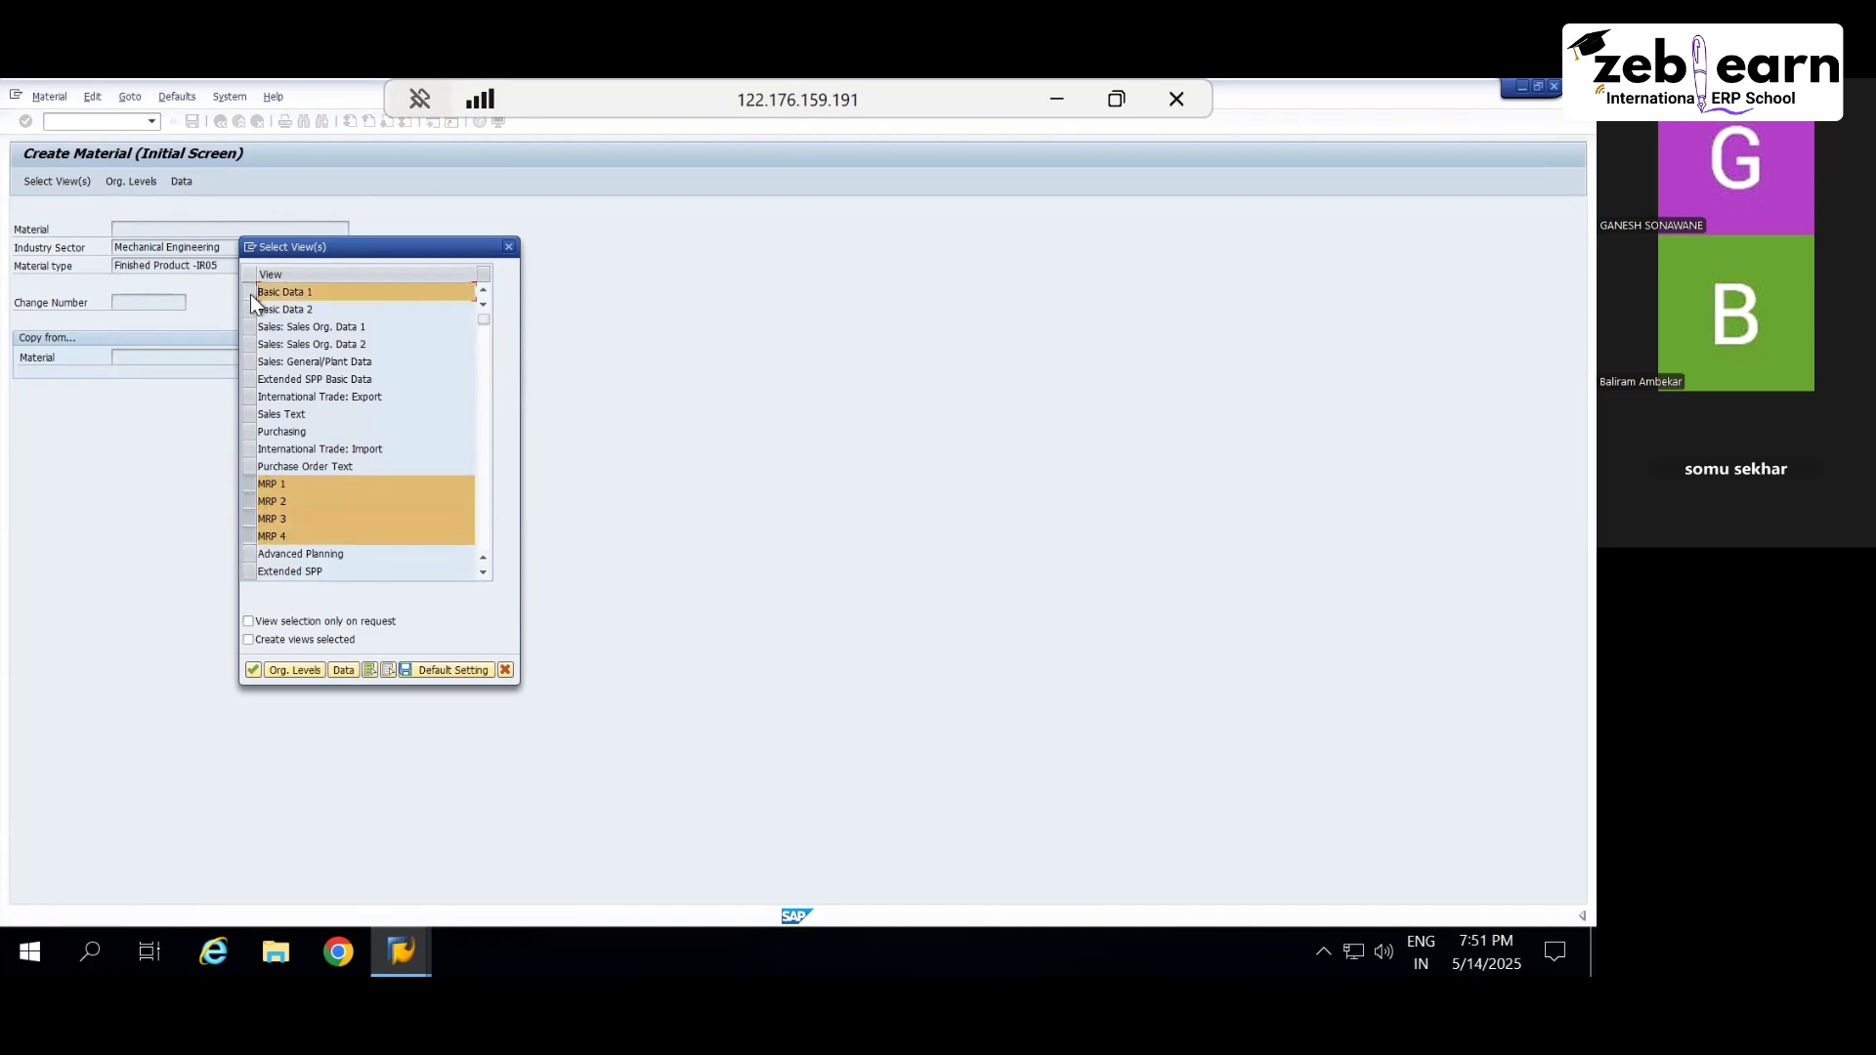
pyautogui.click(250, 309)
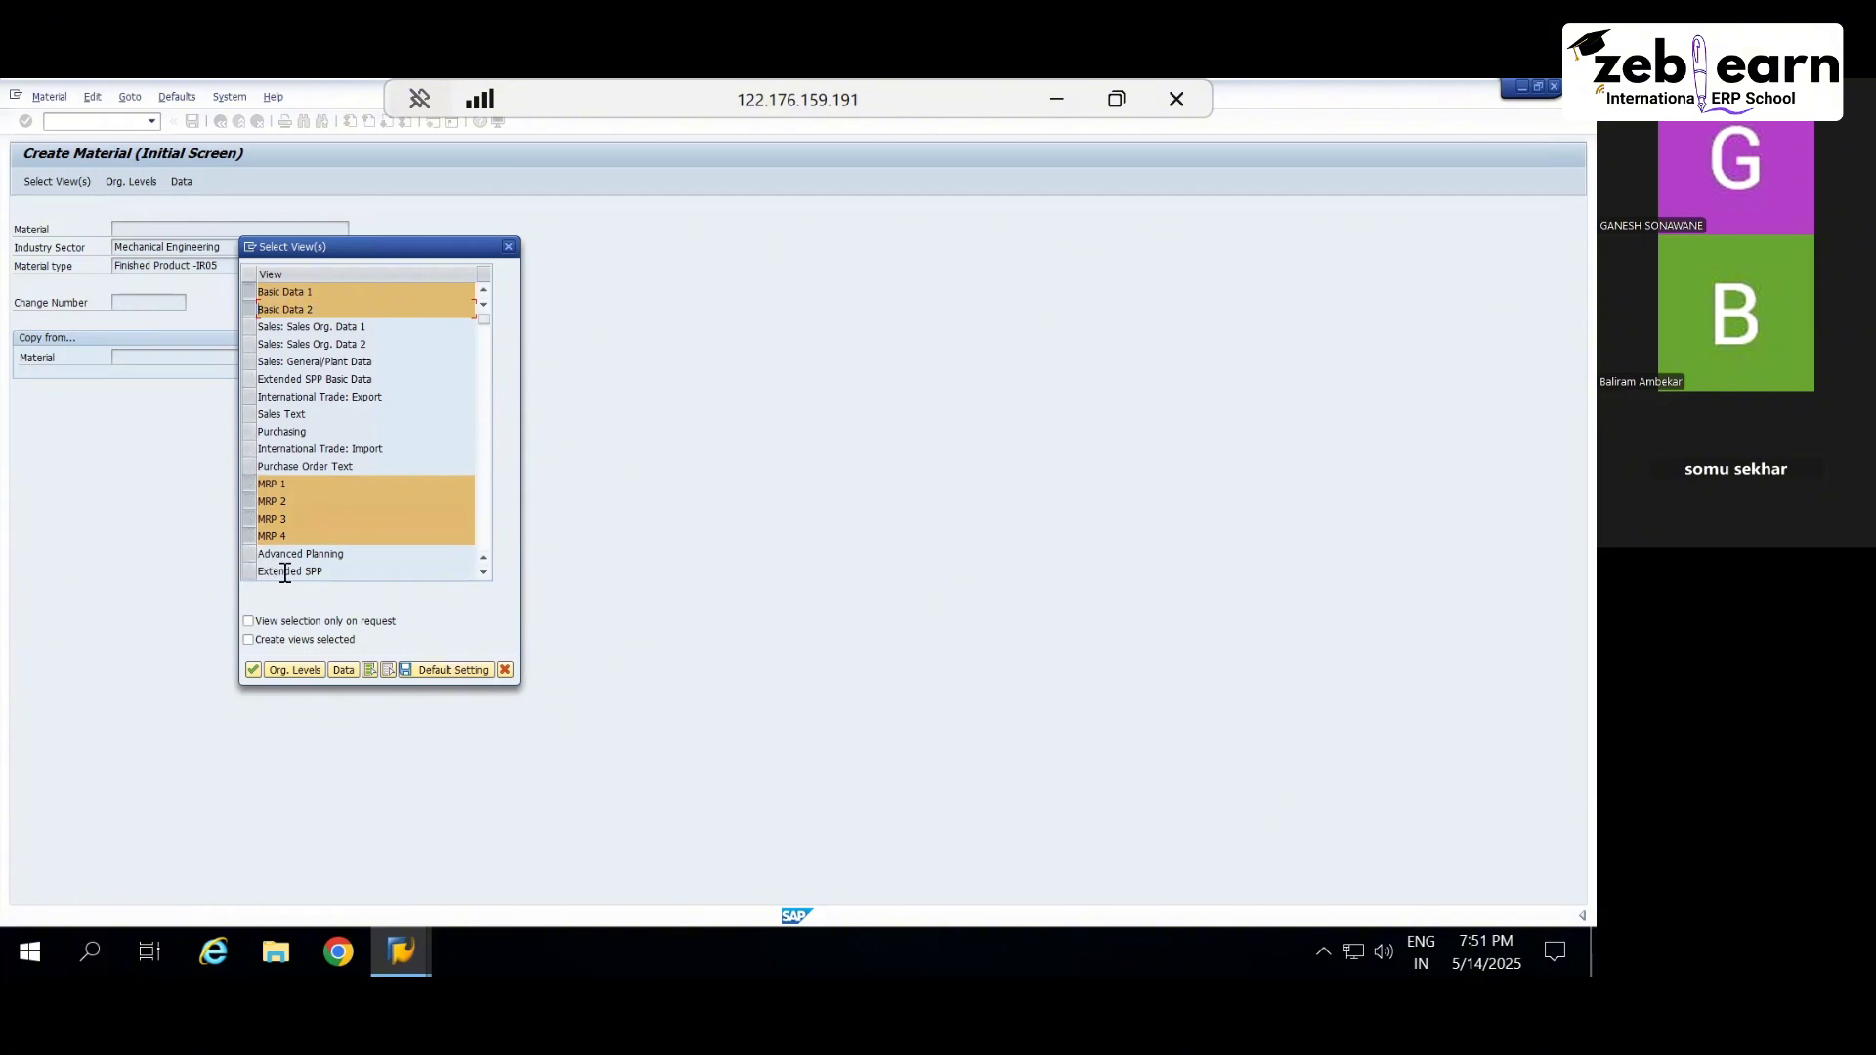
# Step: Add the Work Scheduling and Advanced Planning views to the selection and confirm the chosen views
pyautogui.scroll(-5, 483, 575)
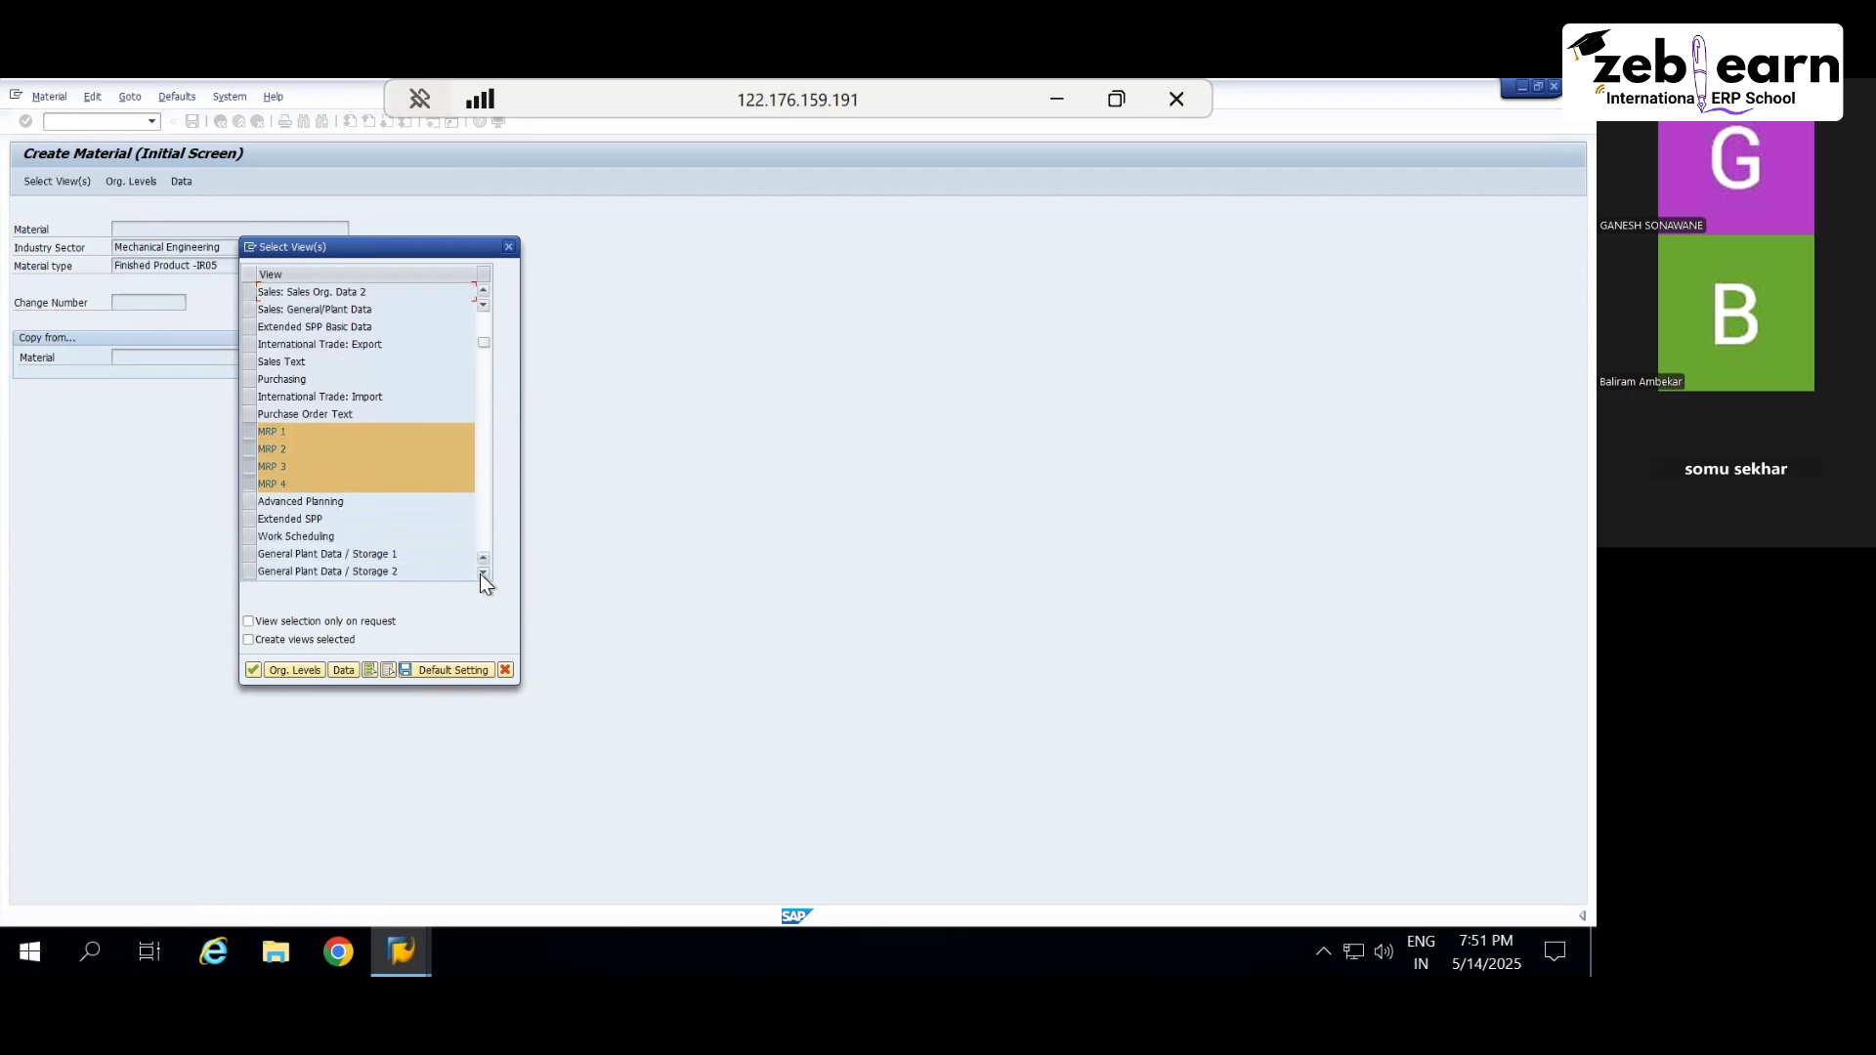
pyautogui.click(250, 500)
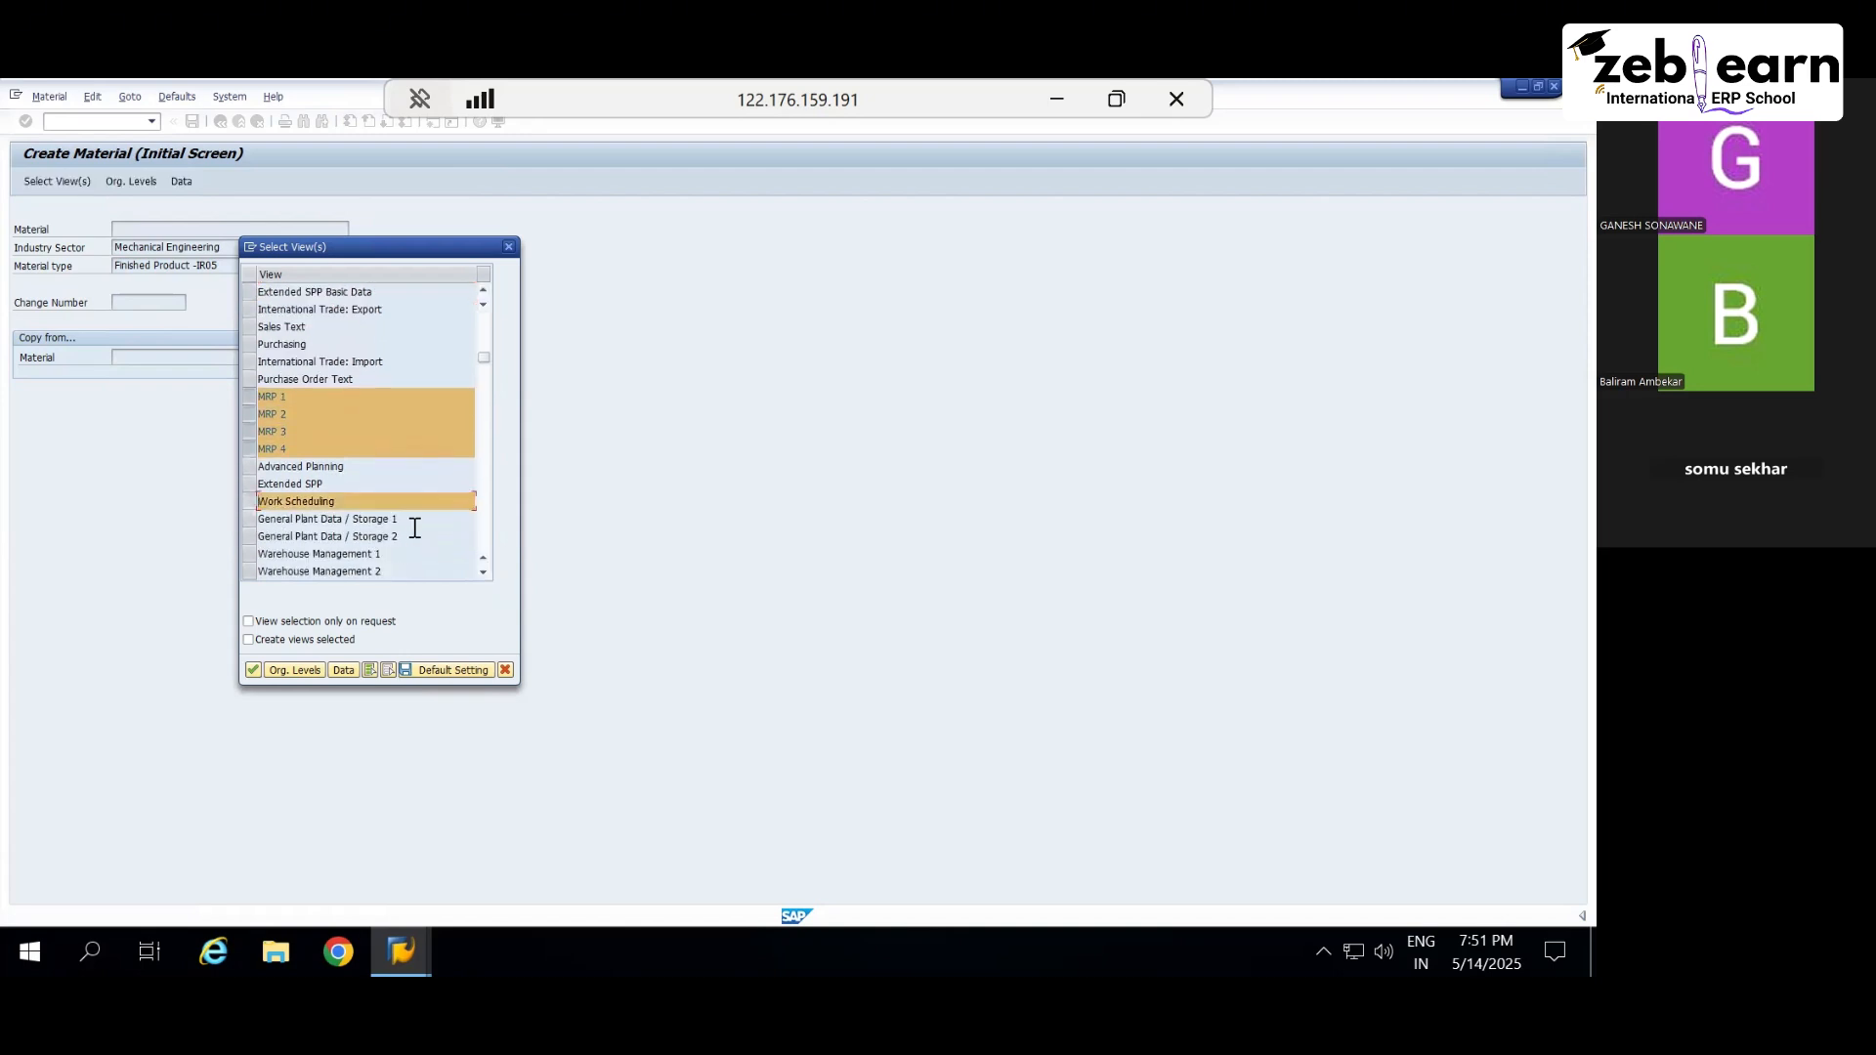
pyautogui.scroll(-1, 421, 538)
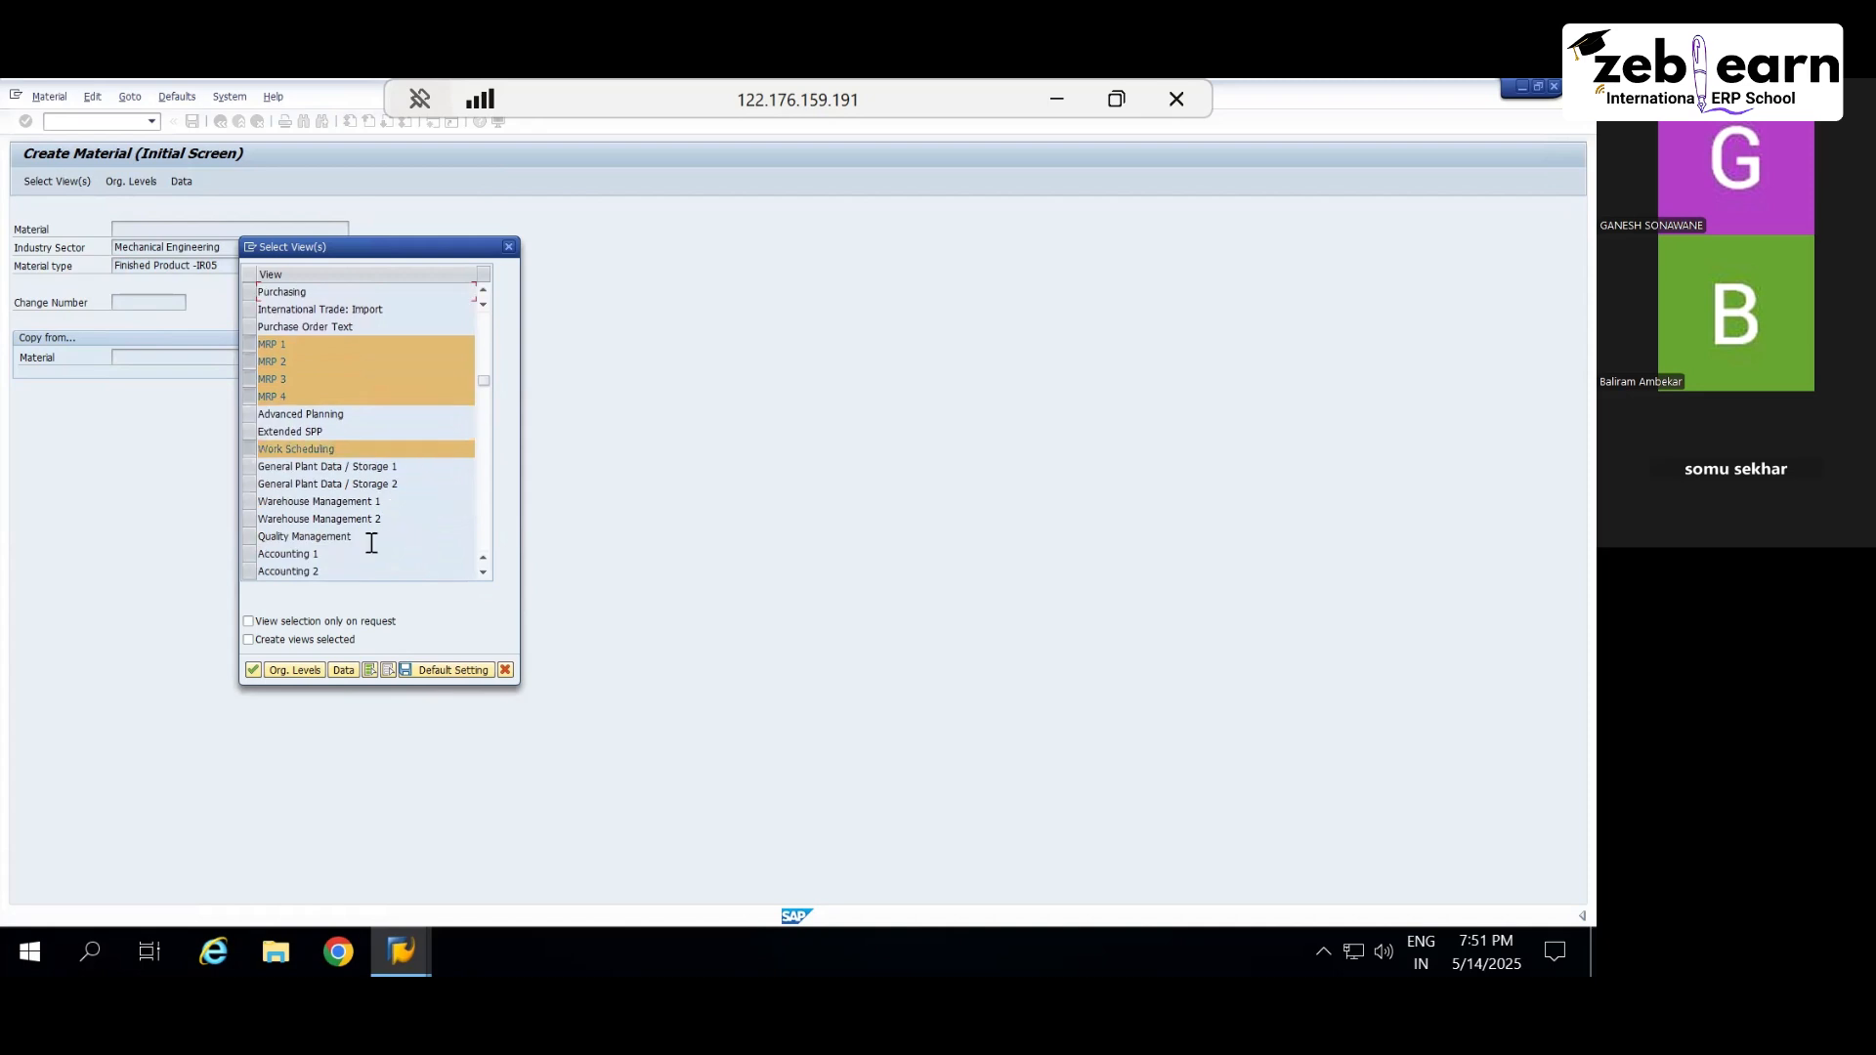
pyautogui.click(250, 413)
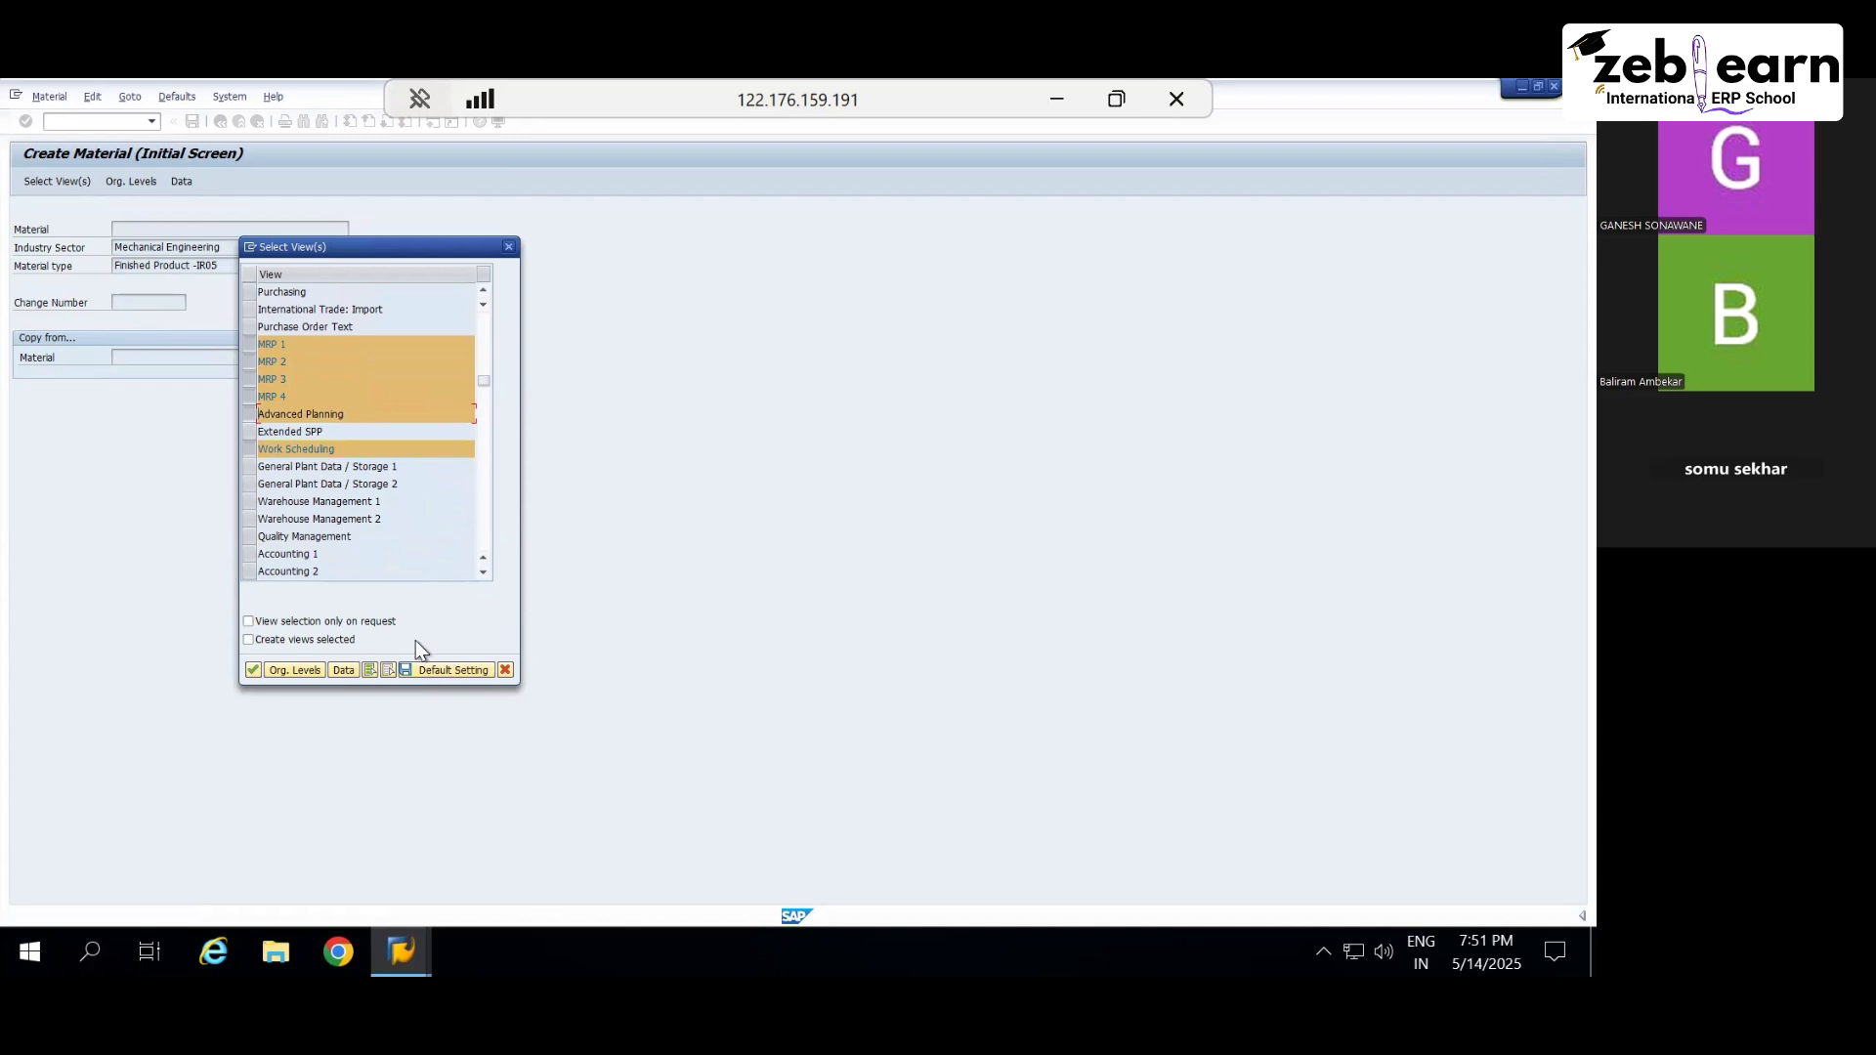
pyautogui.click(273, 670)
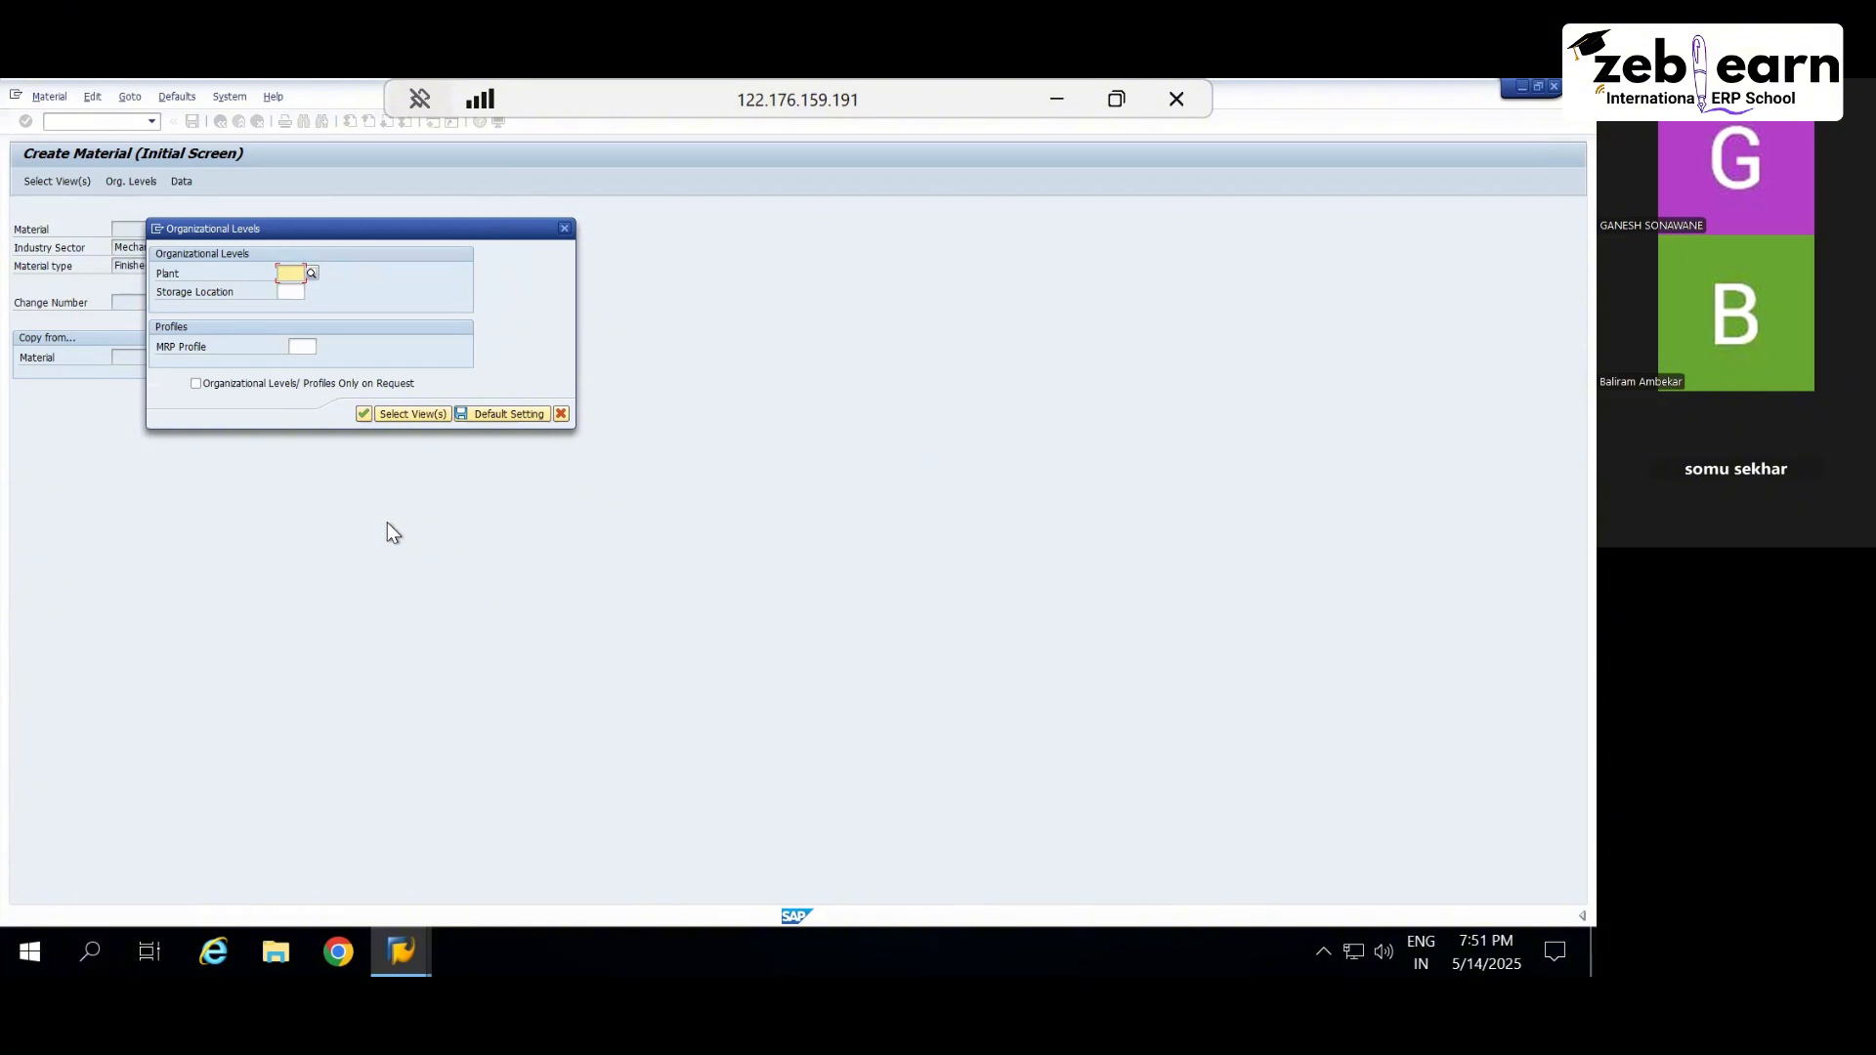
# Step: Set the organizational level to plant 0001 and enter Drag Chain Conveyor as the material description
pyautogui.write('0001')
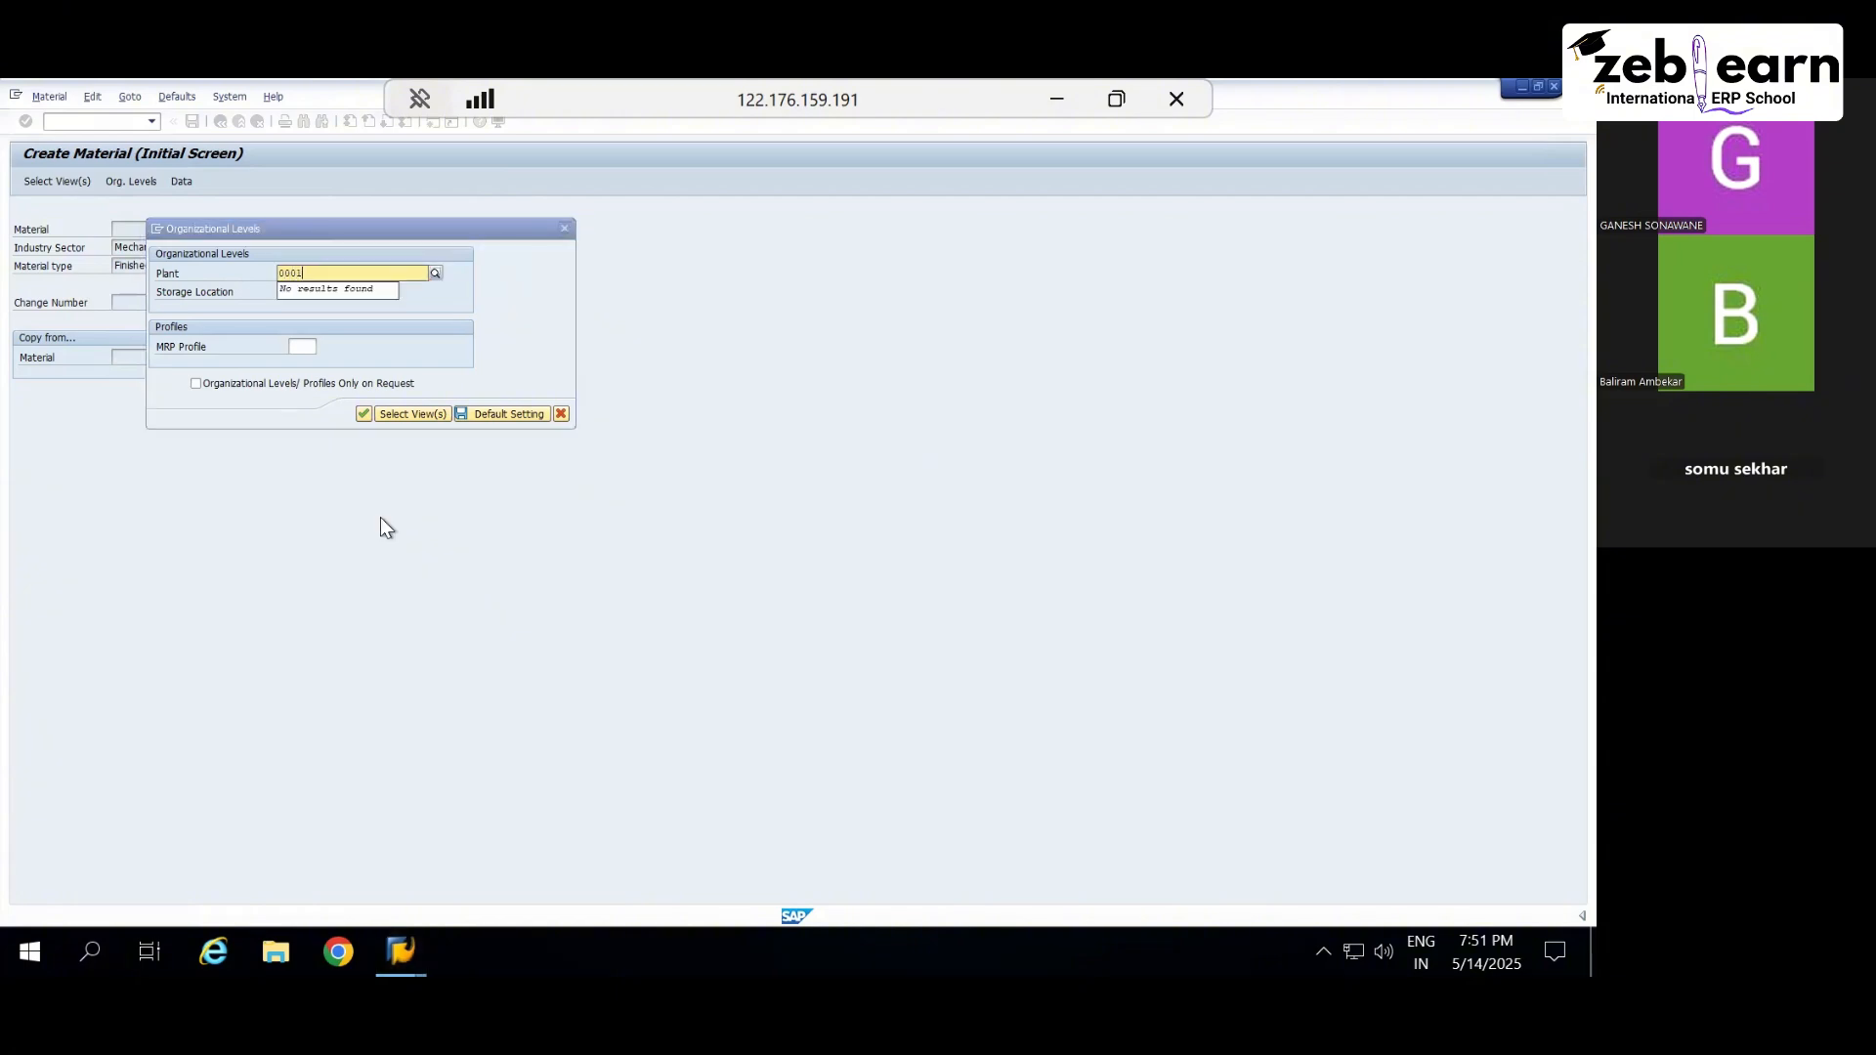
pyautogui.press('Return')
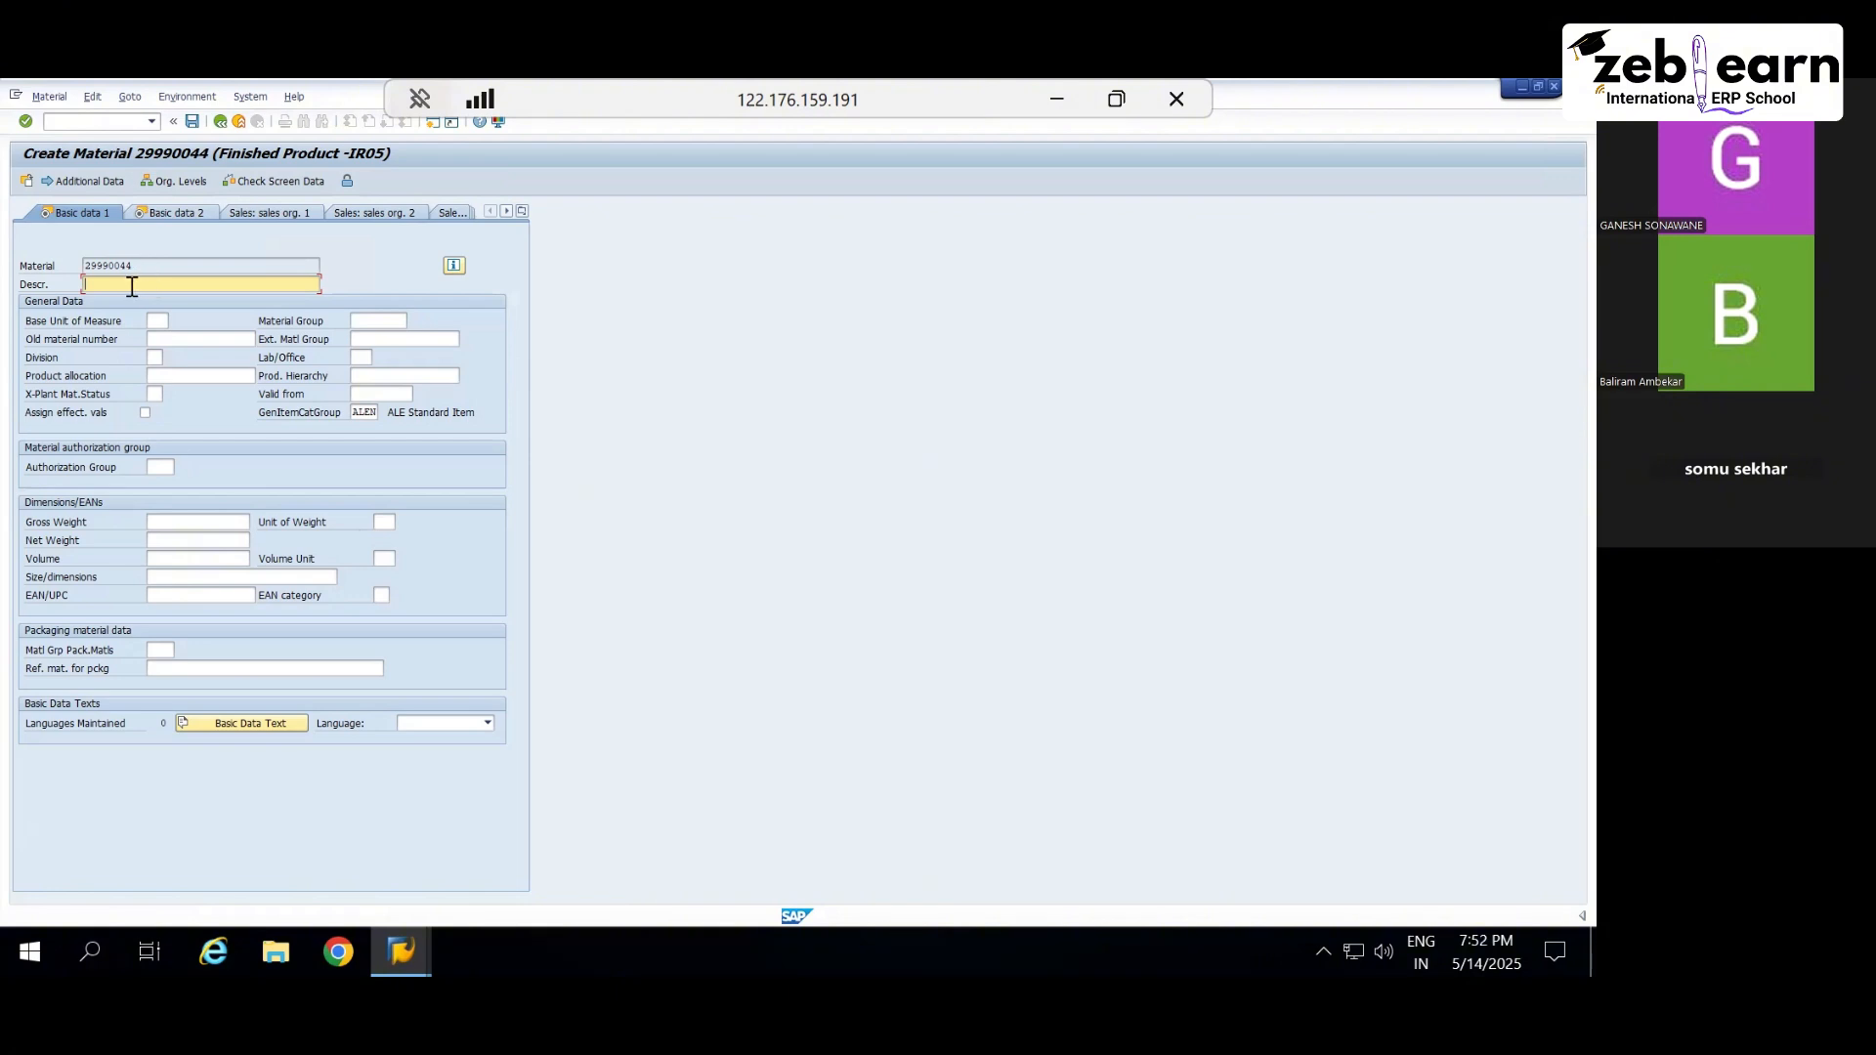
pyautogui.write('Drag Chair')
pyautogui.write(' Conveyor')
# Step: Search the possible values for the base unit of measure for "each"
pyautogui.click(160, 323)
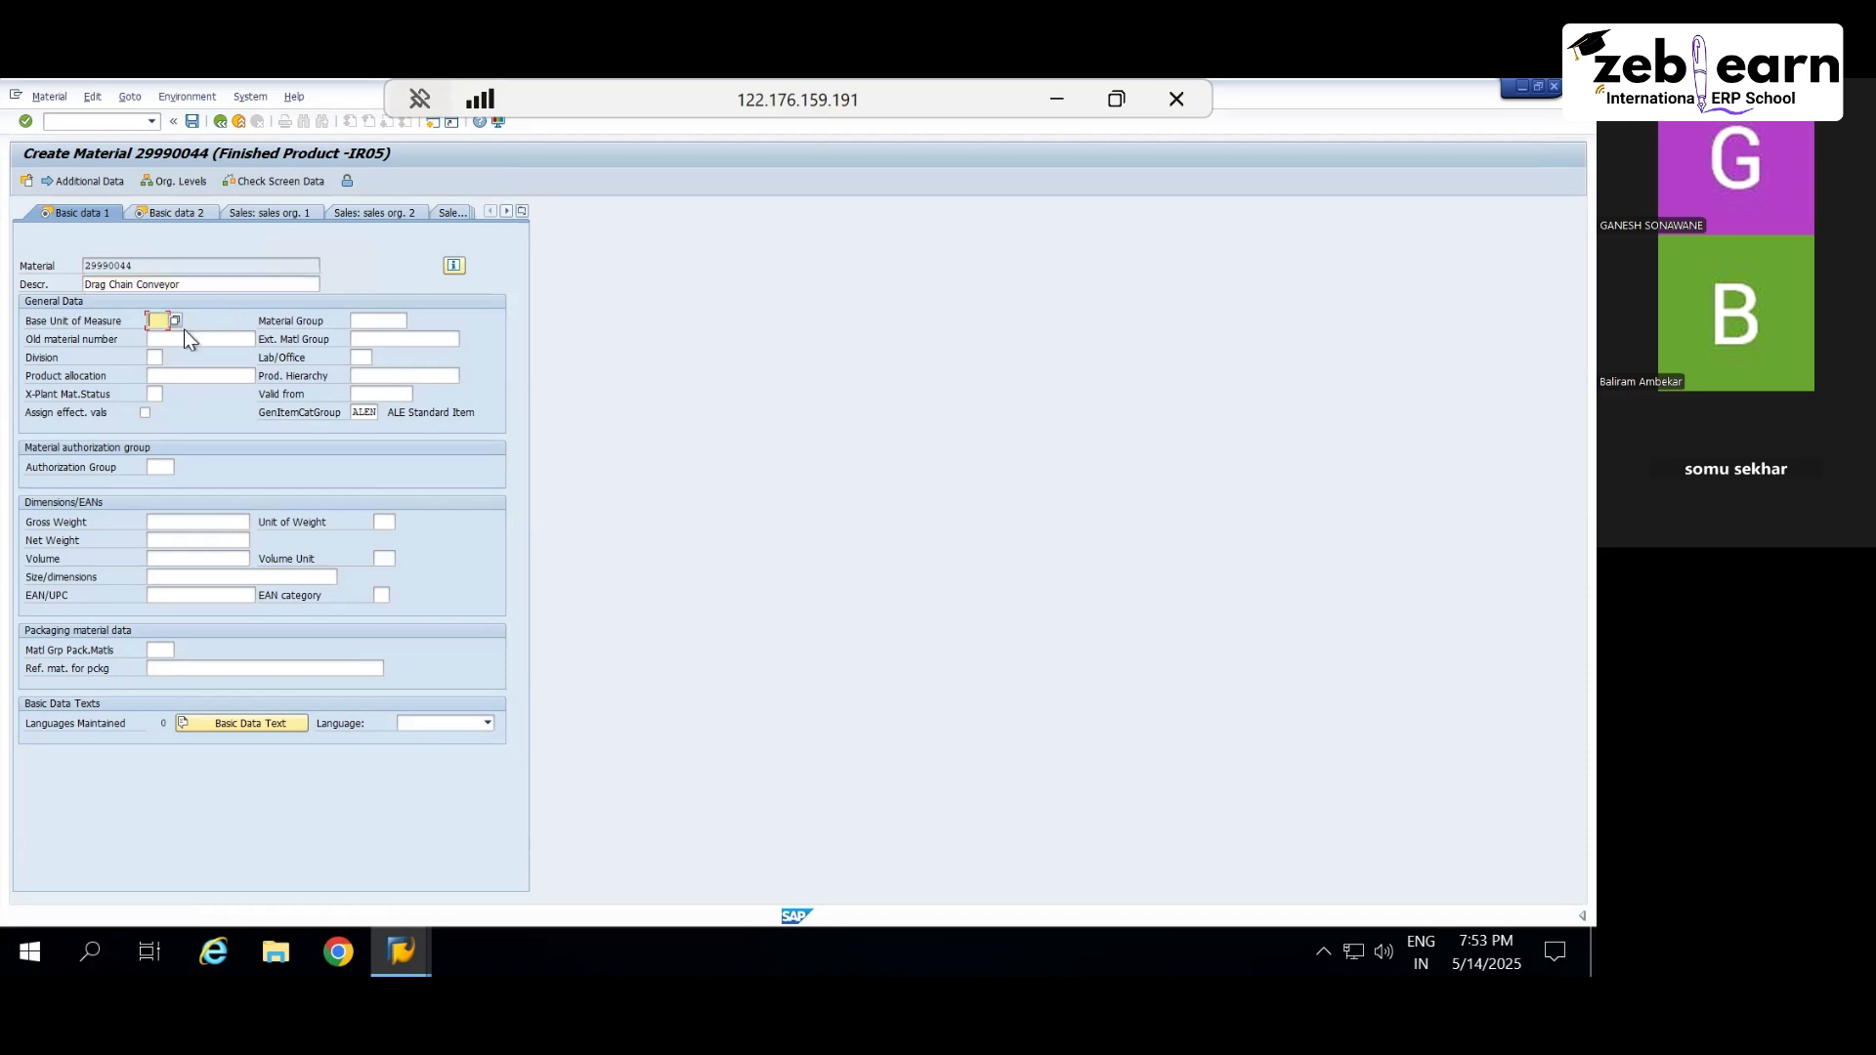
pyautogui.click(176, 321)
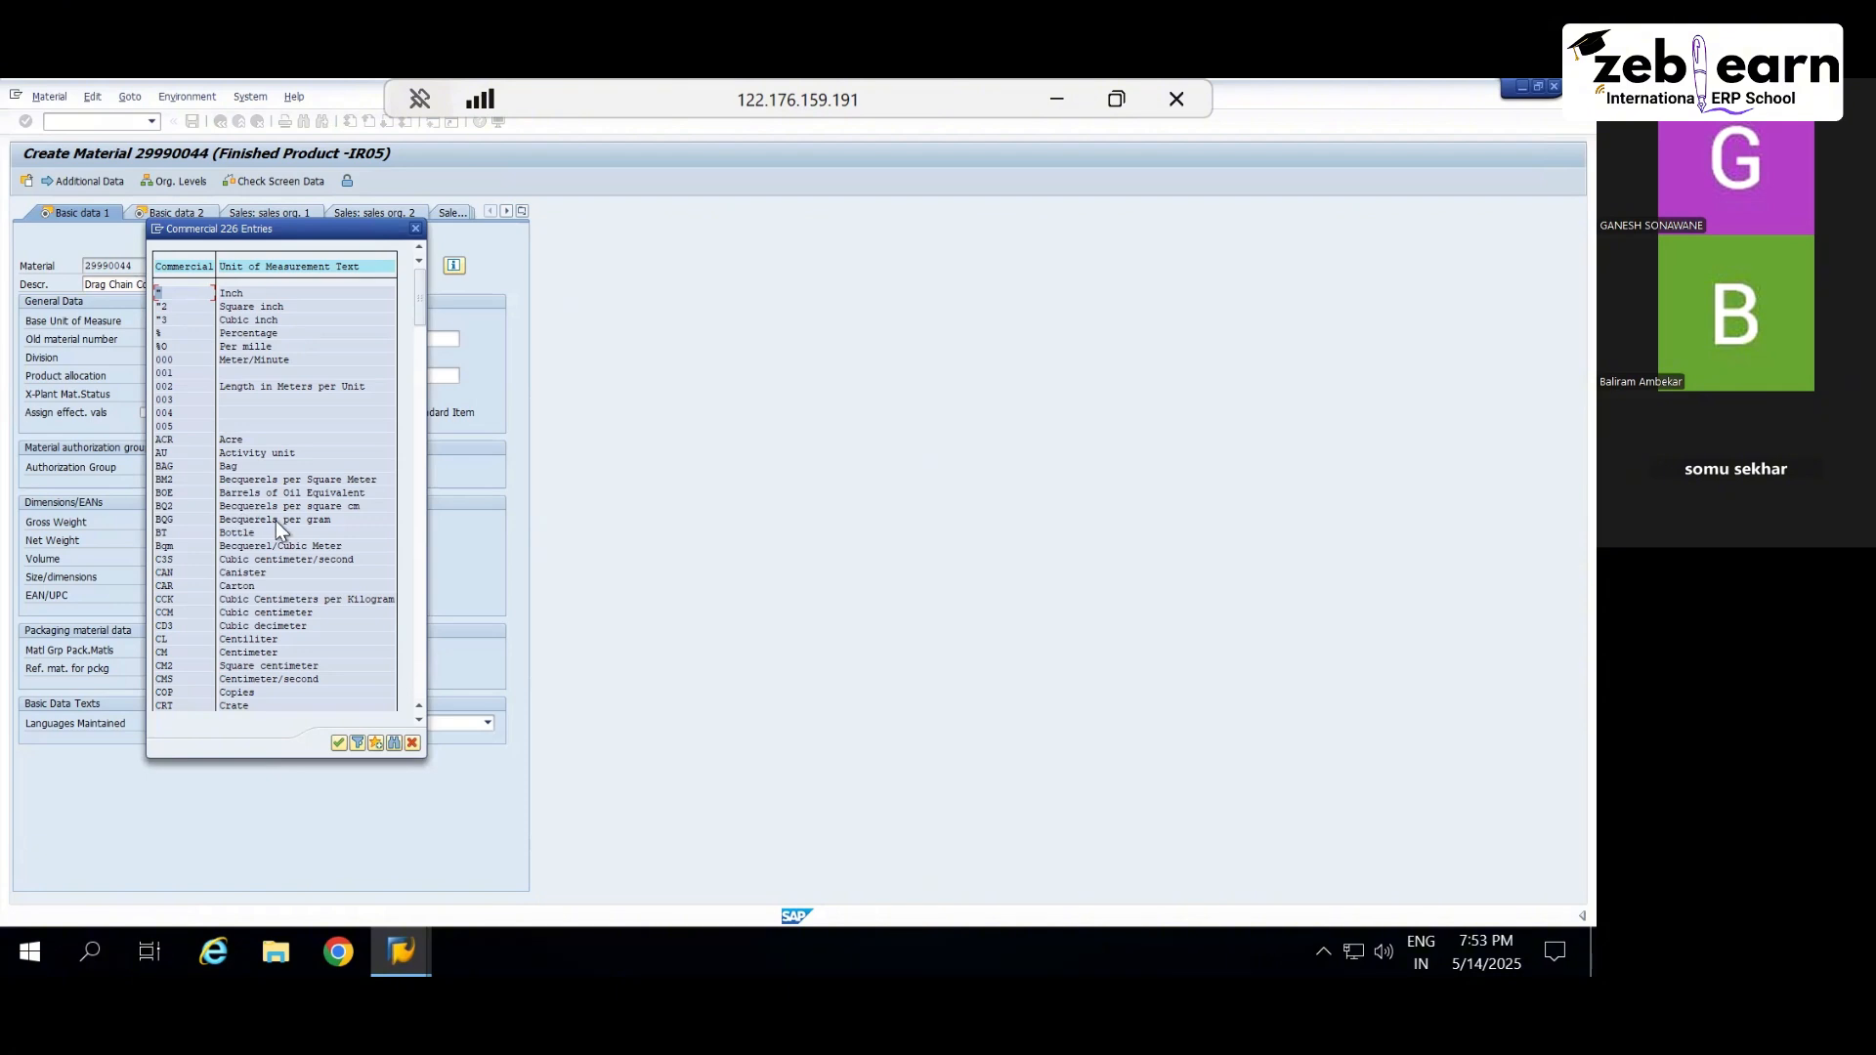
pyautogui.scroll(-2, 221, 545)
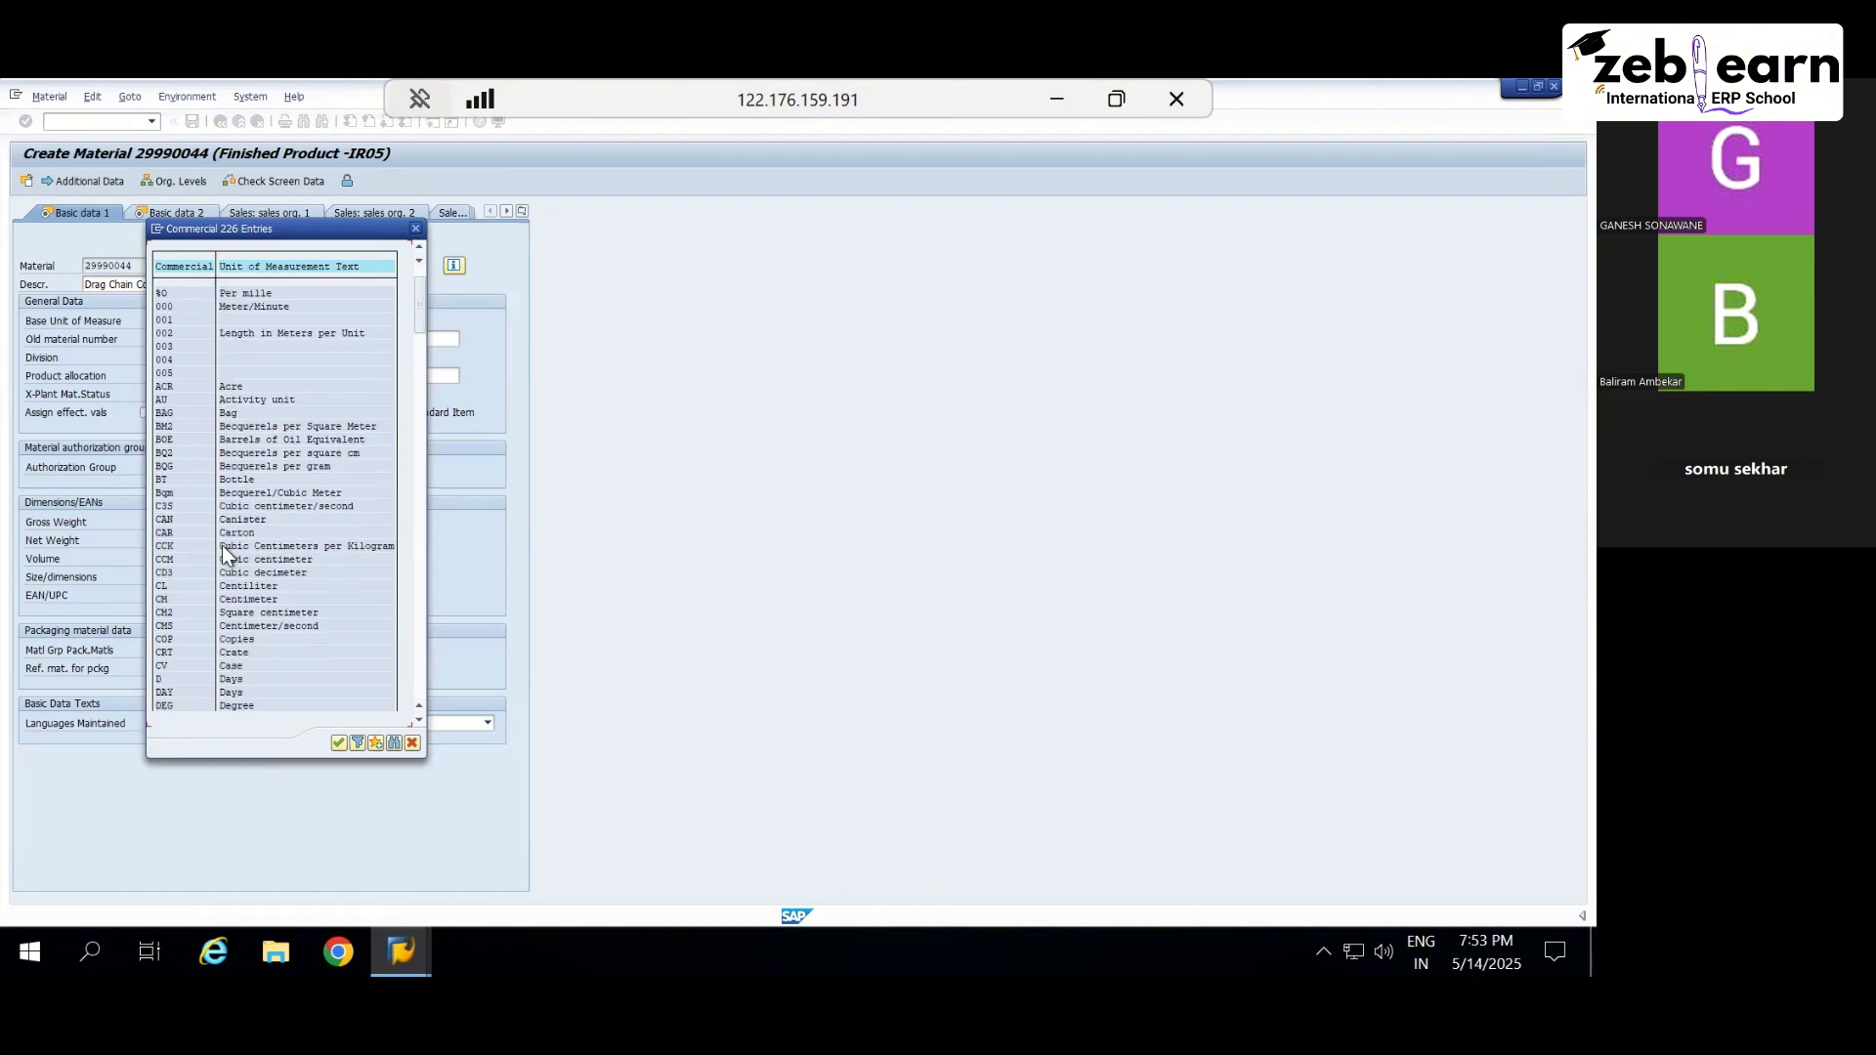
pyautogui.scroll(-2, 222, 548)
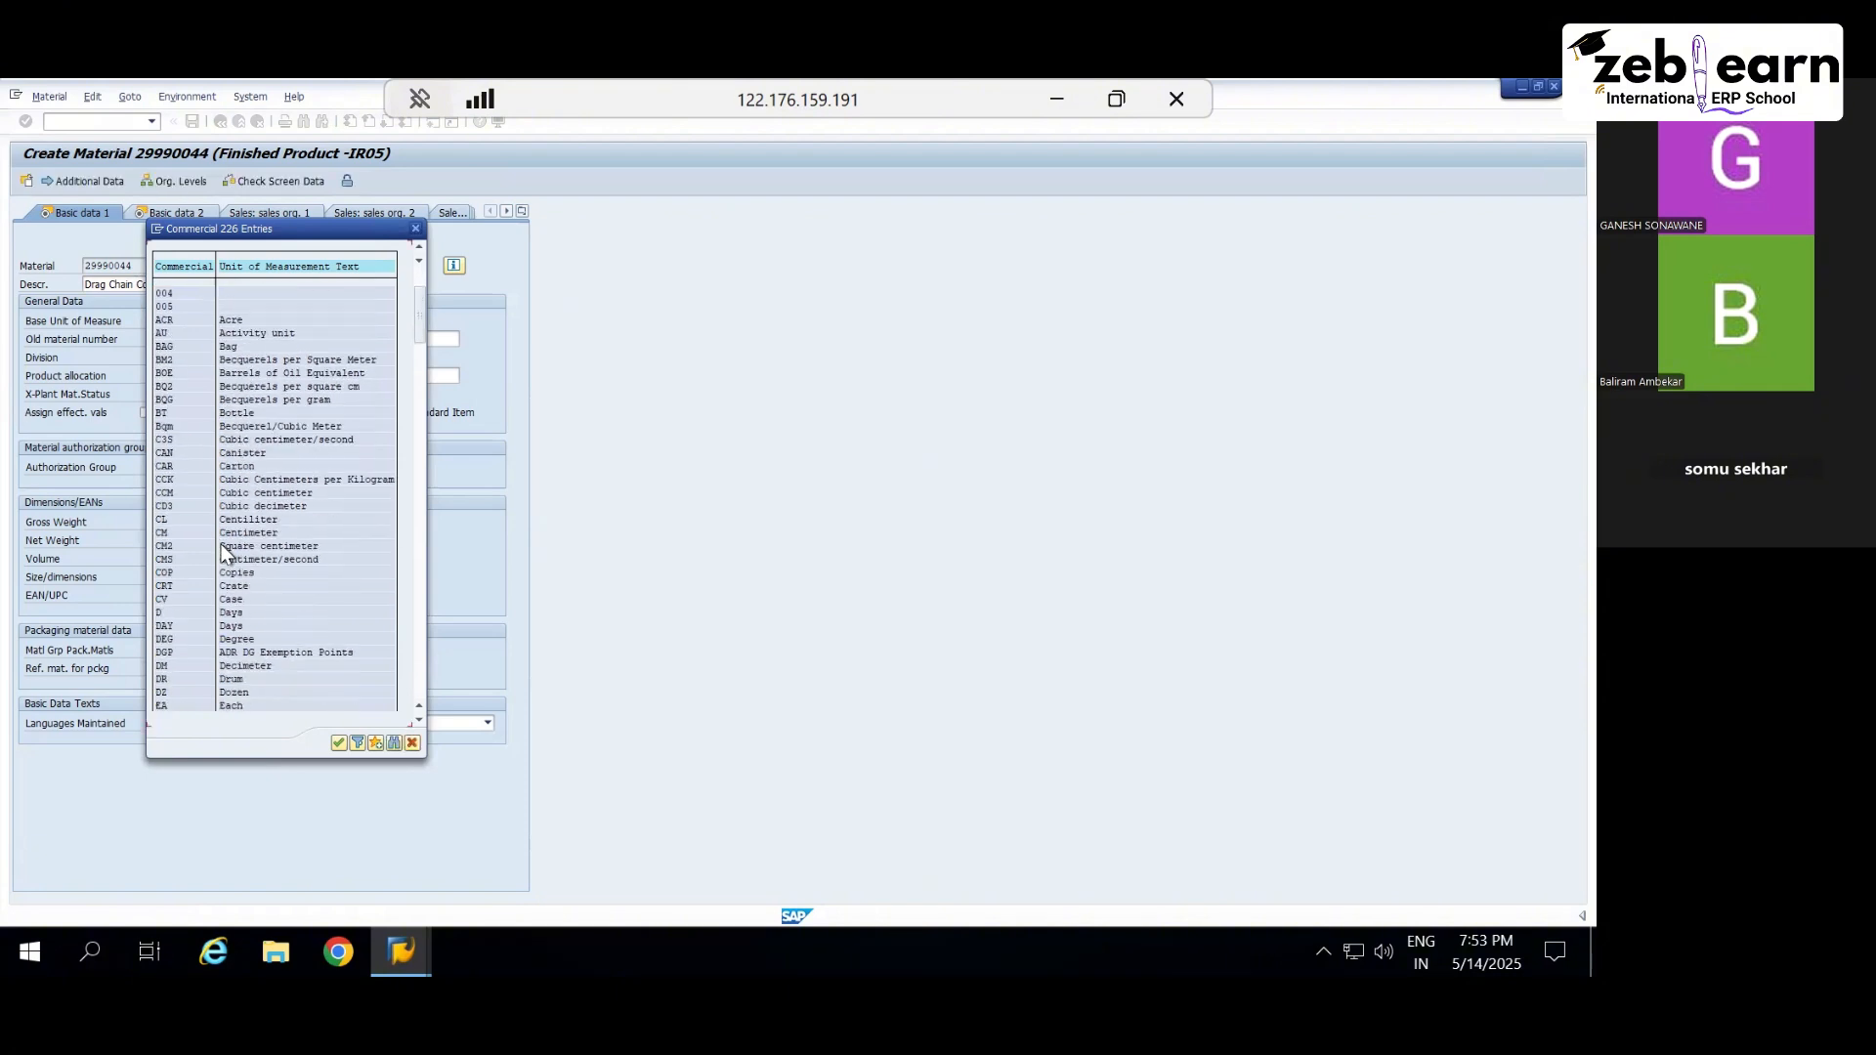
pyautogui.click(393, 741)
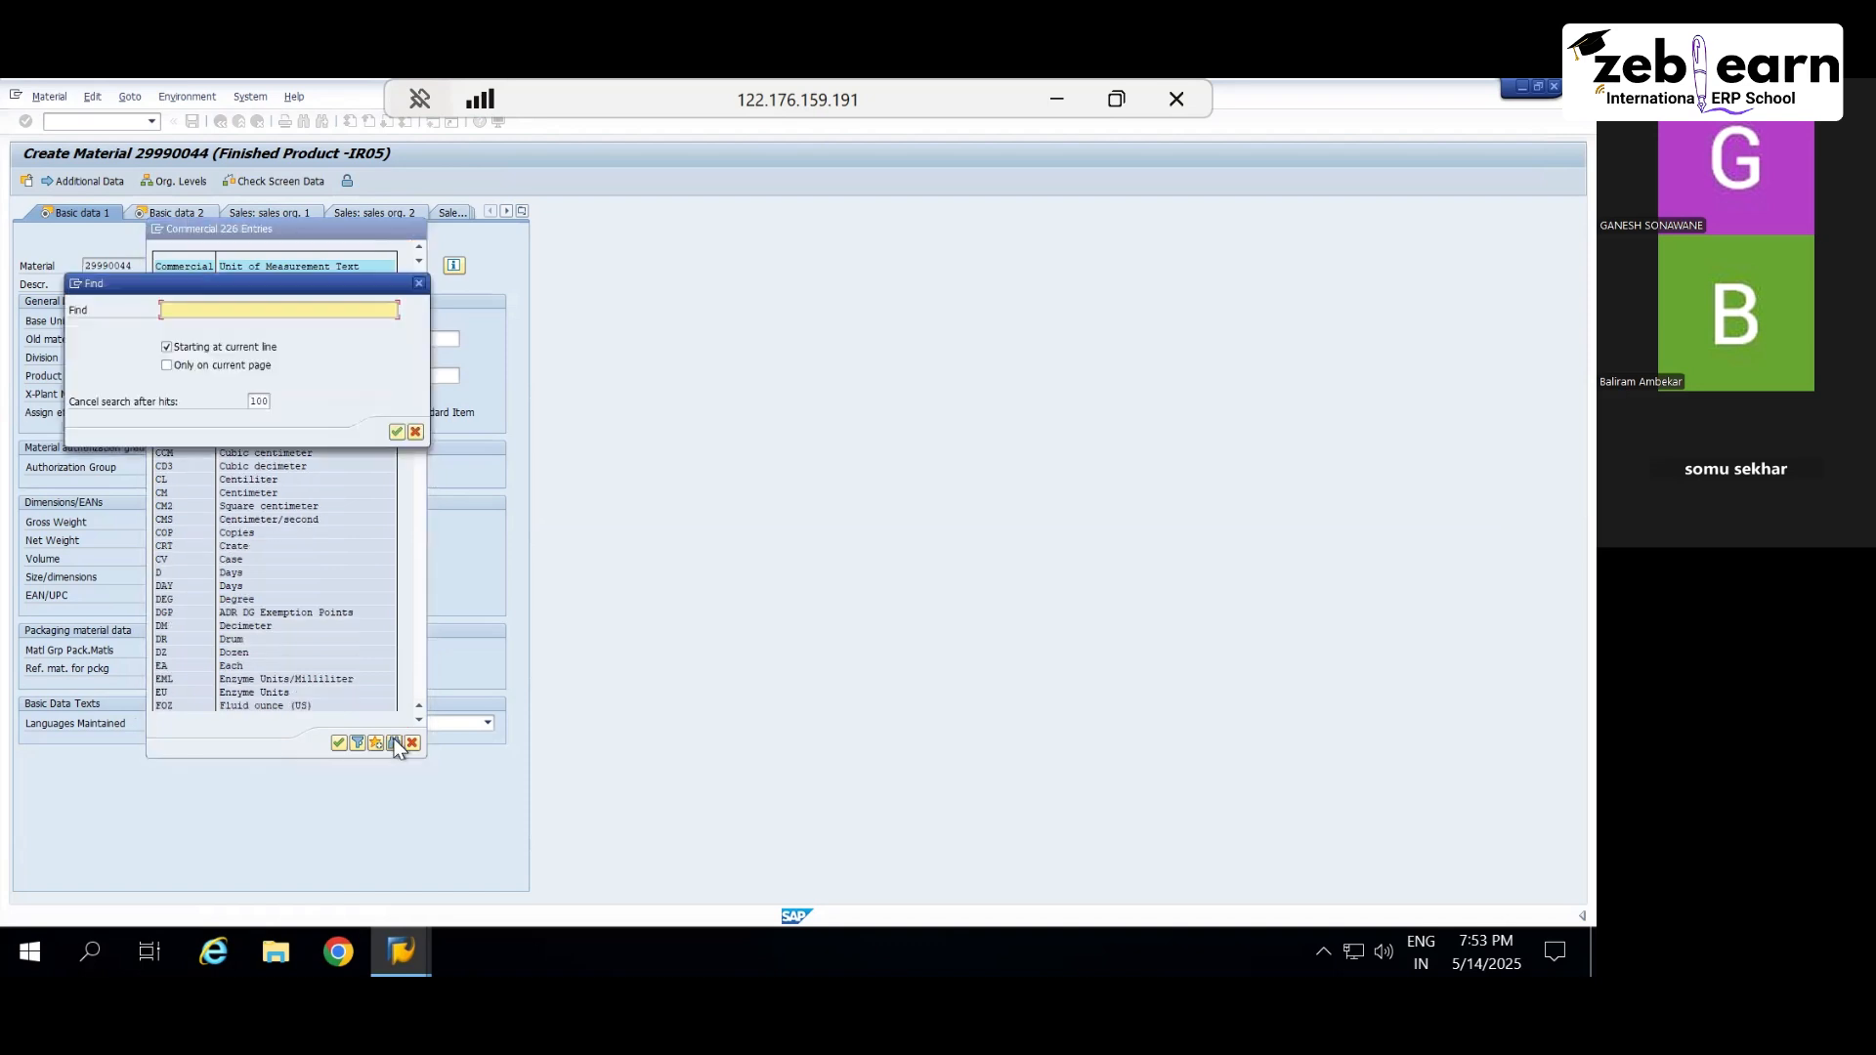
pyautogui.write('each')
pyautogui.press('Return')
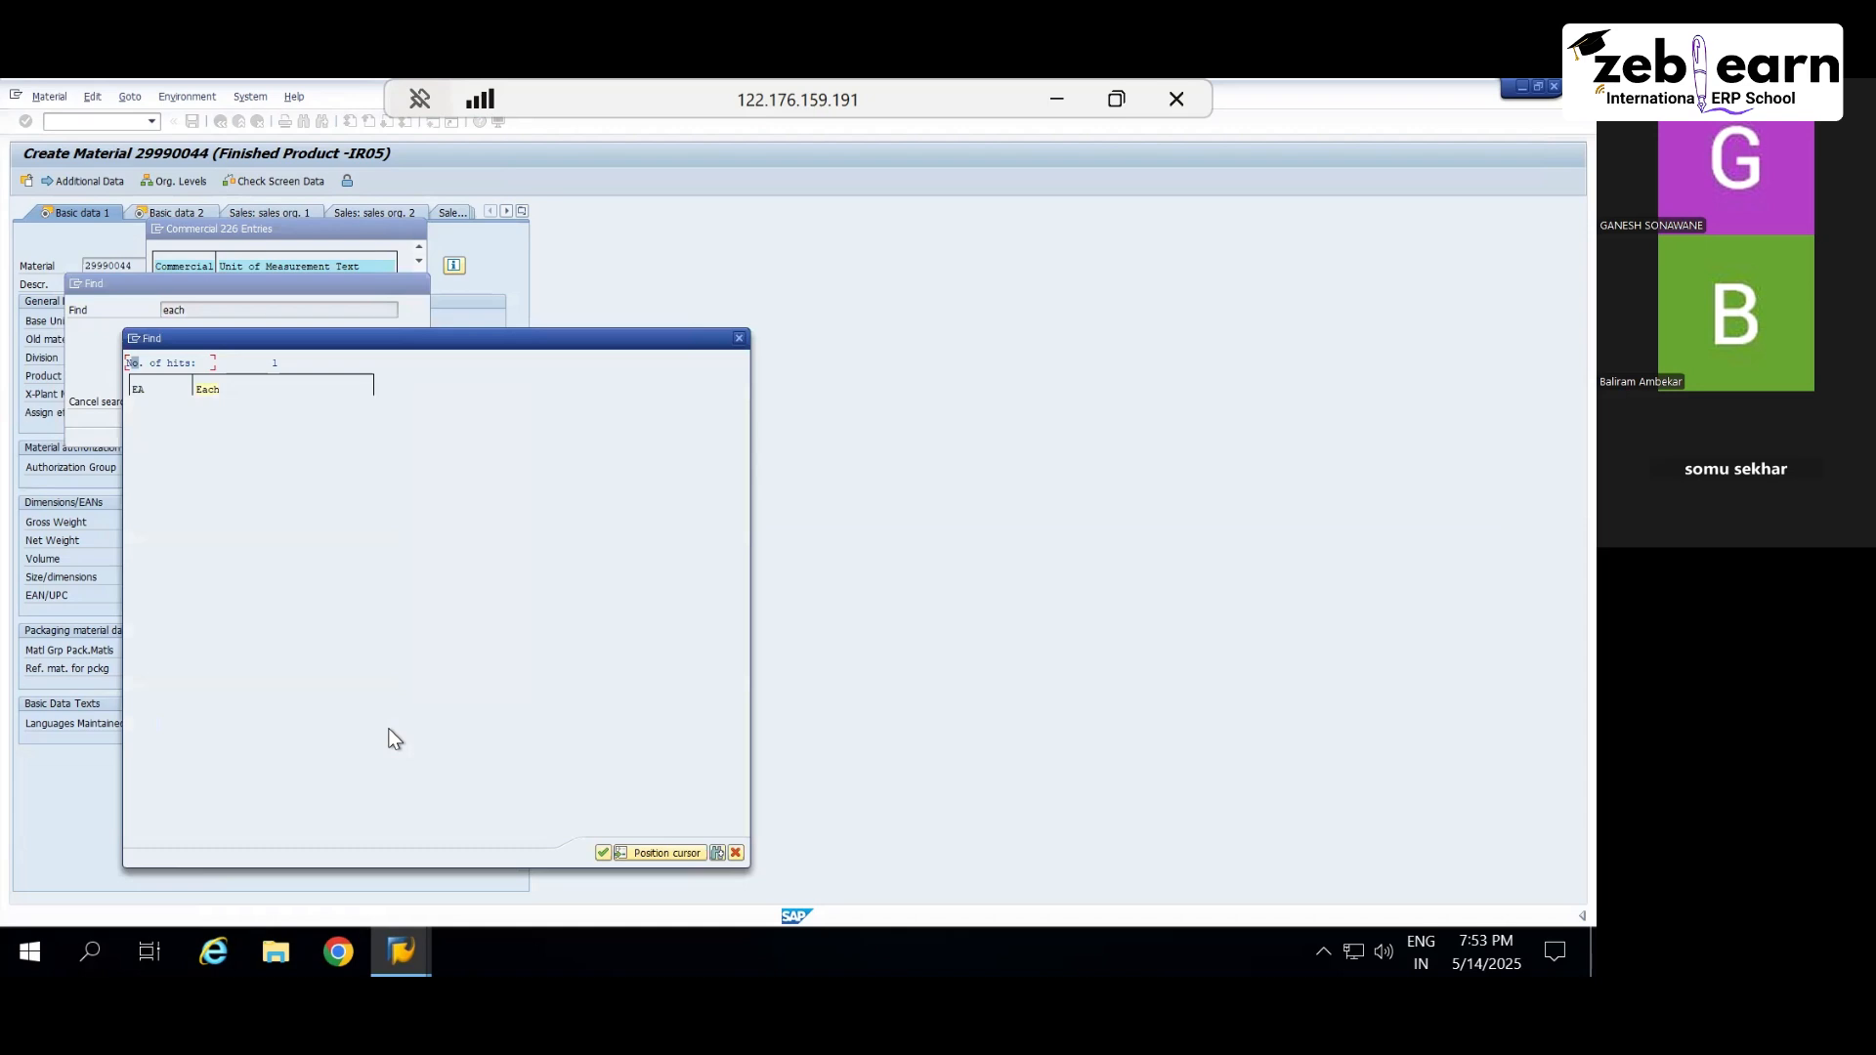
pyautogui.click(209, 390)
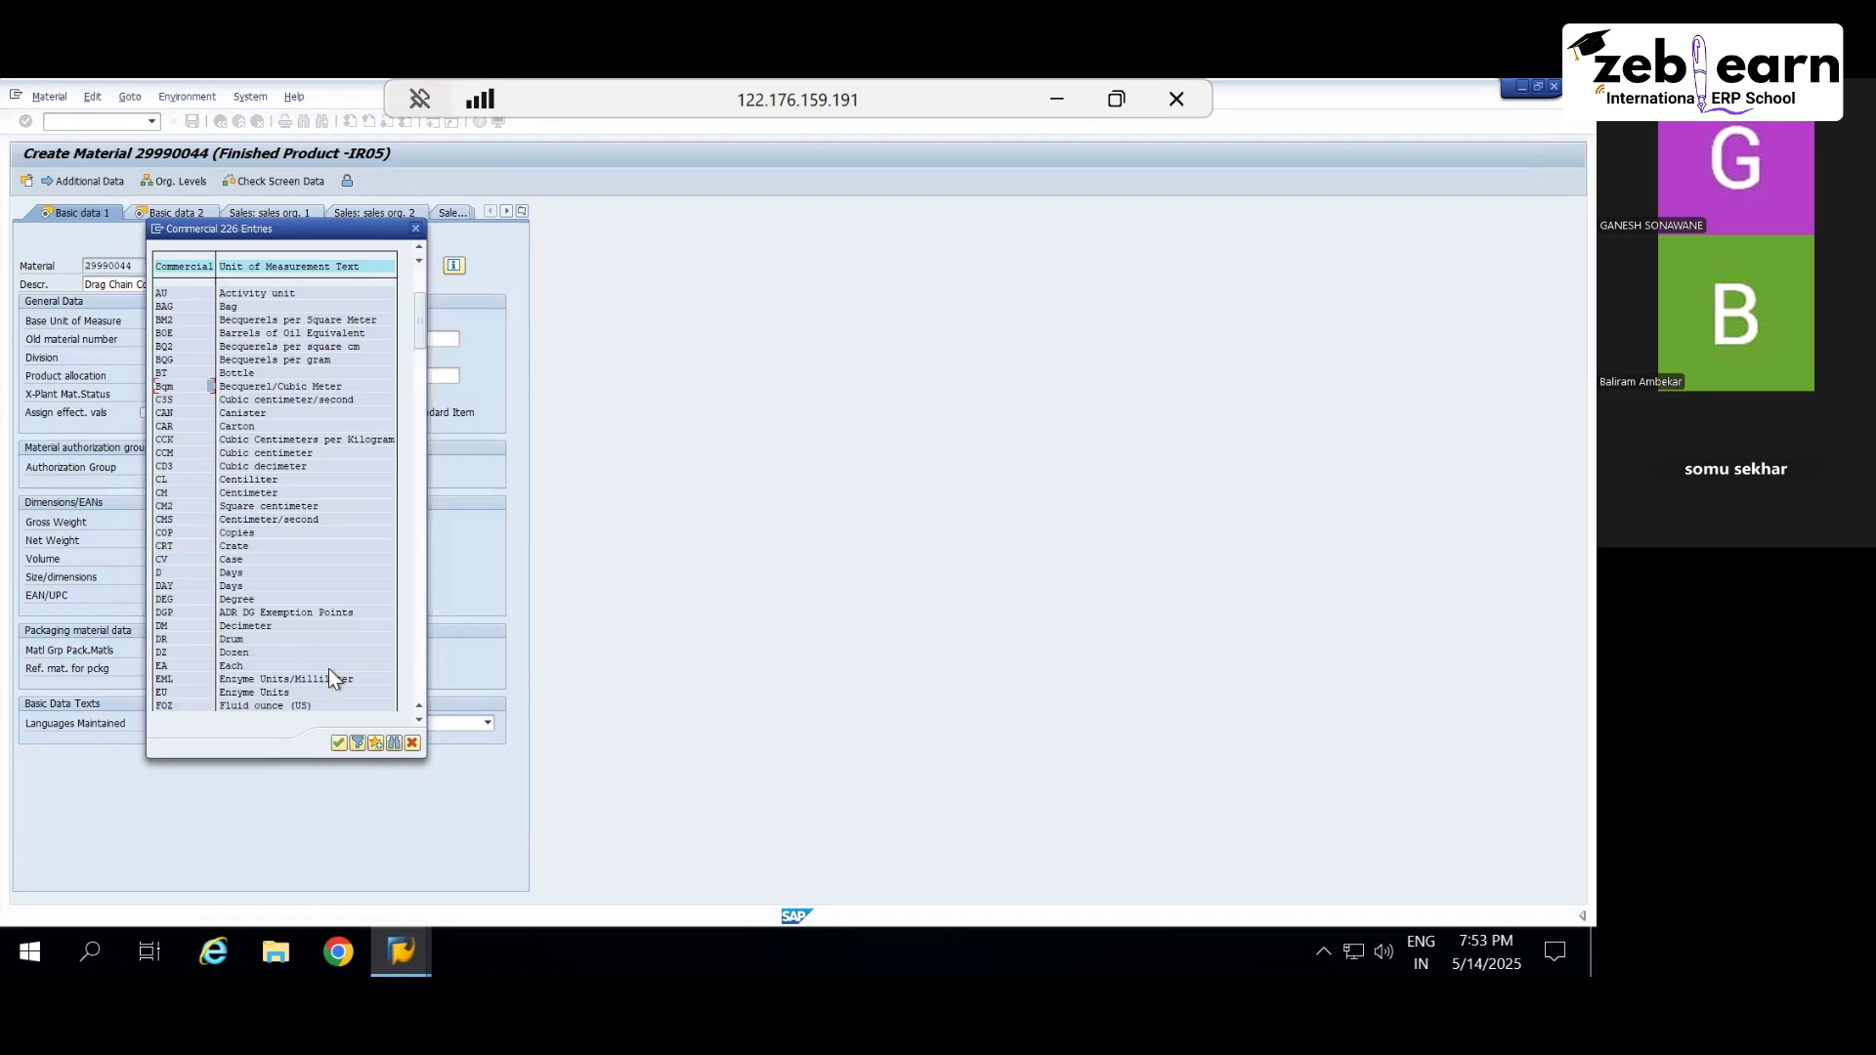
# Step: Repeat the search for "each" in the unit list and adopt EA as the base unit of measure
pyautogui.scroll(-3, 329, 668)
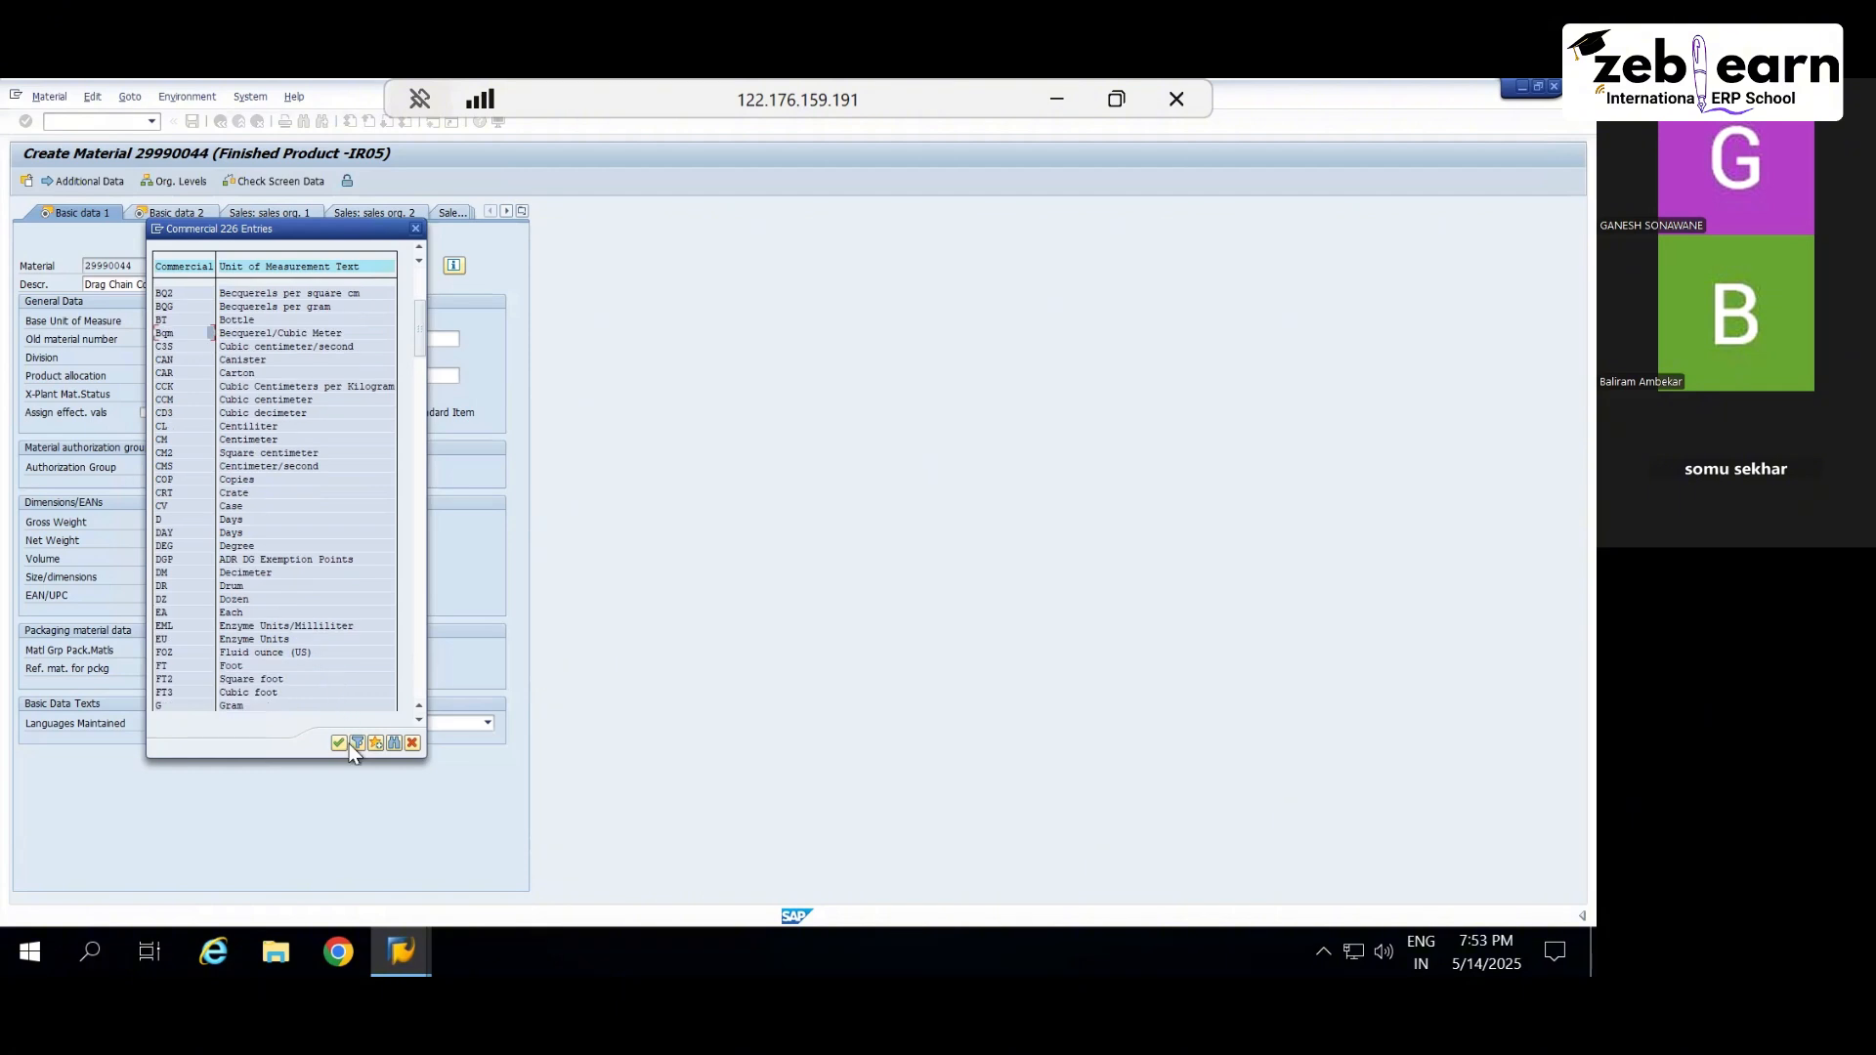
pyautogui.click(393, 742)
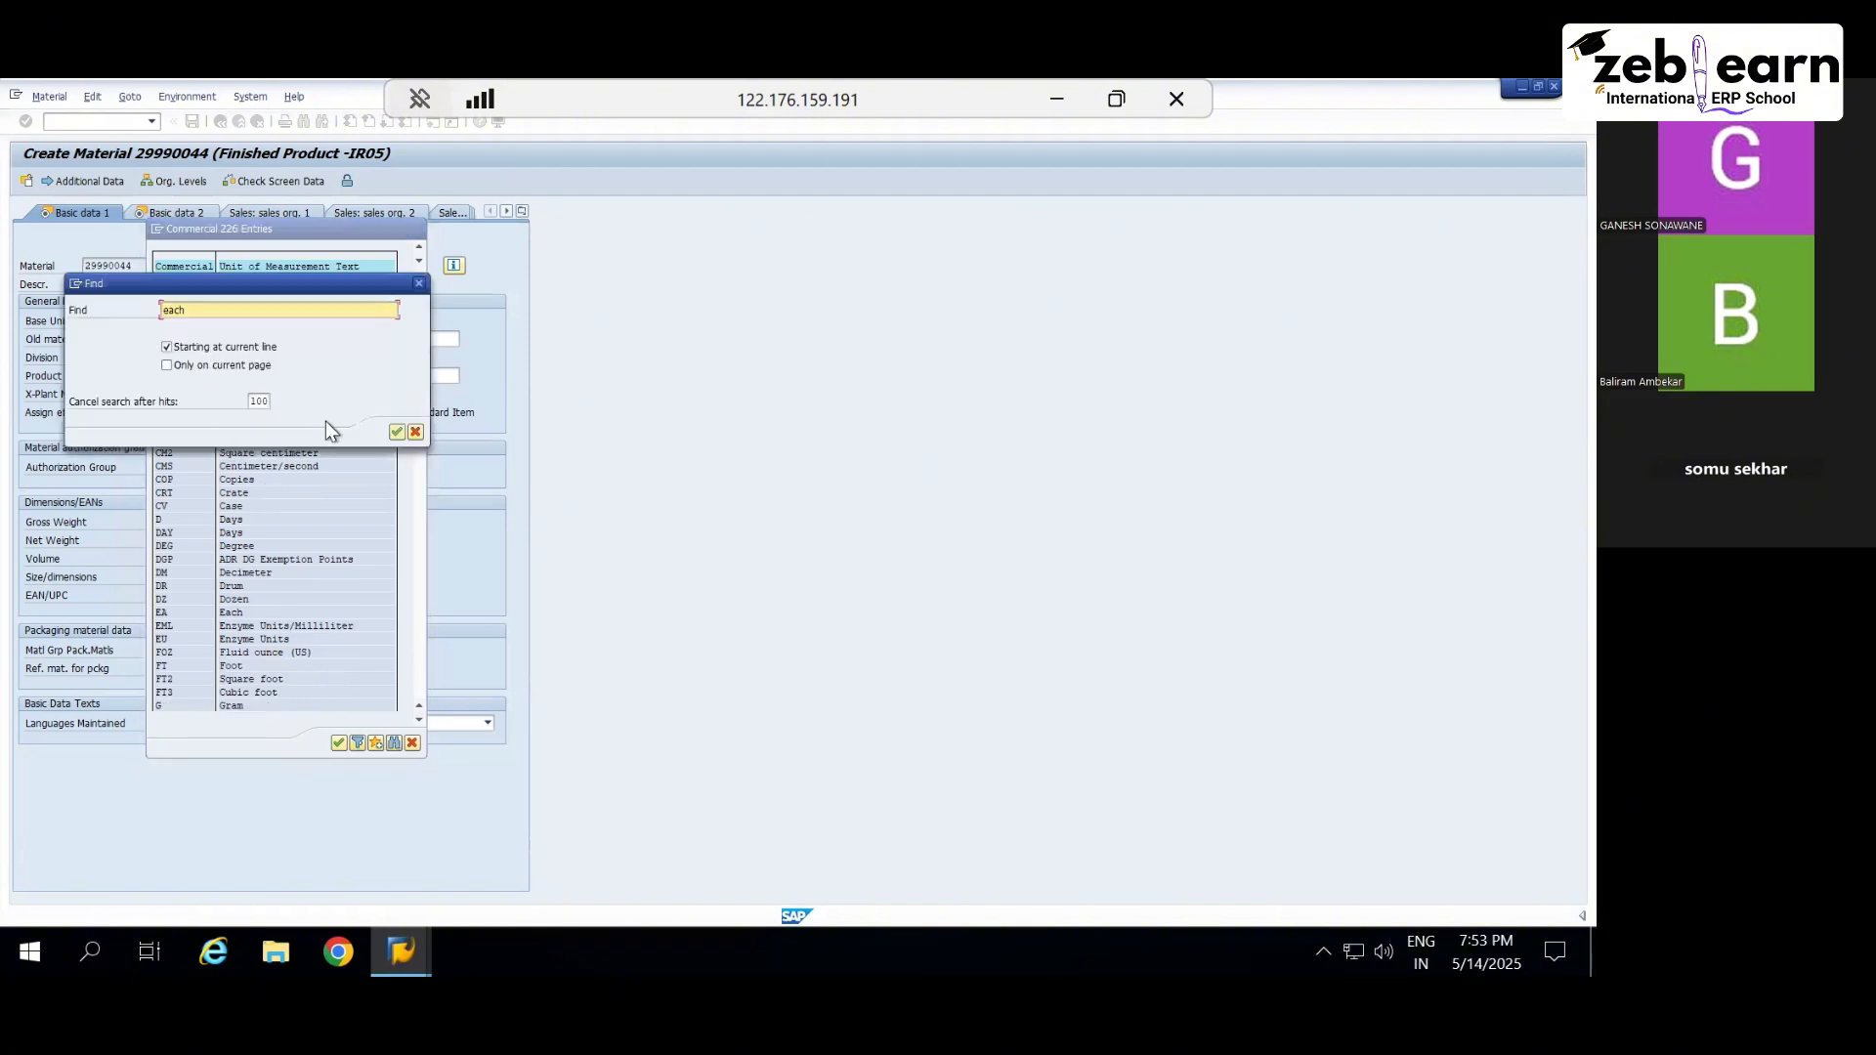
pyautogui.click(397, 431)
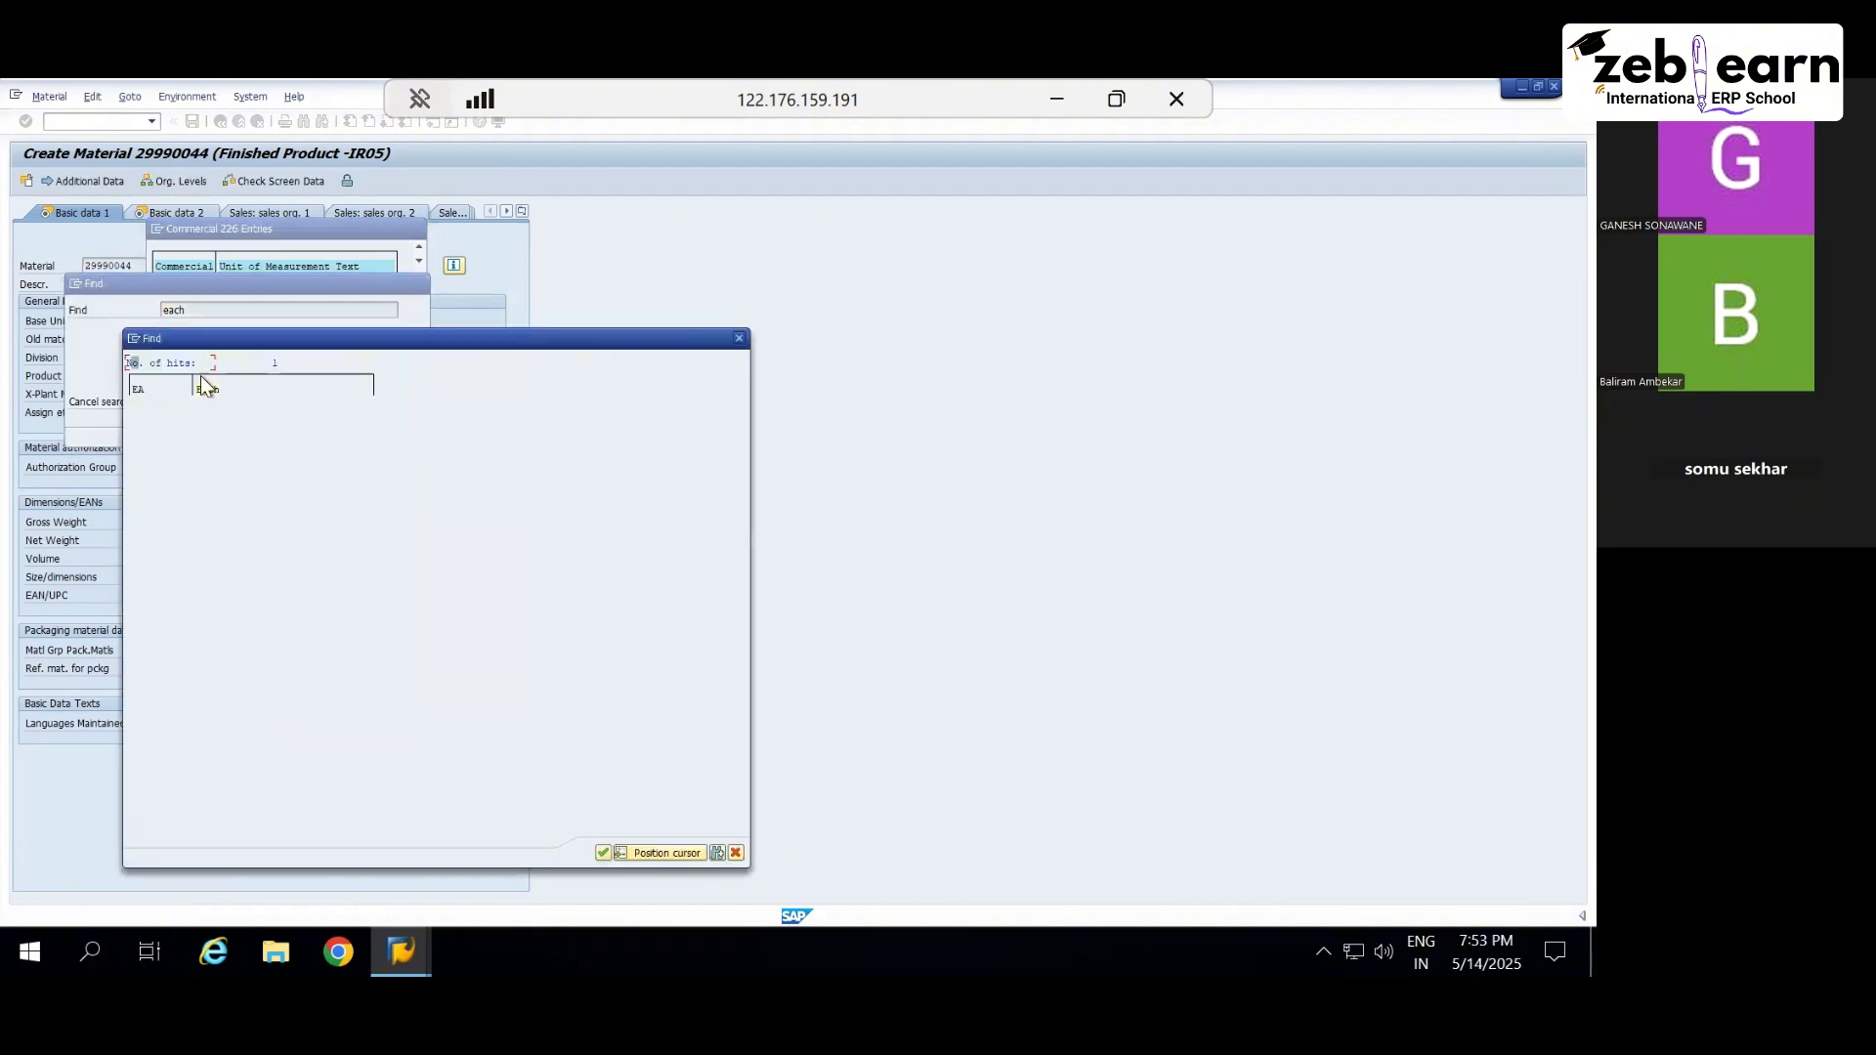
pyautogui.click(602, 853)
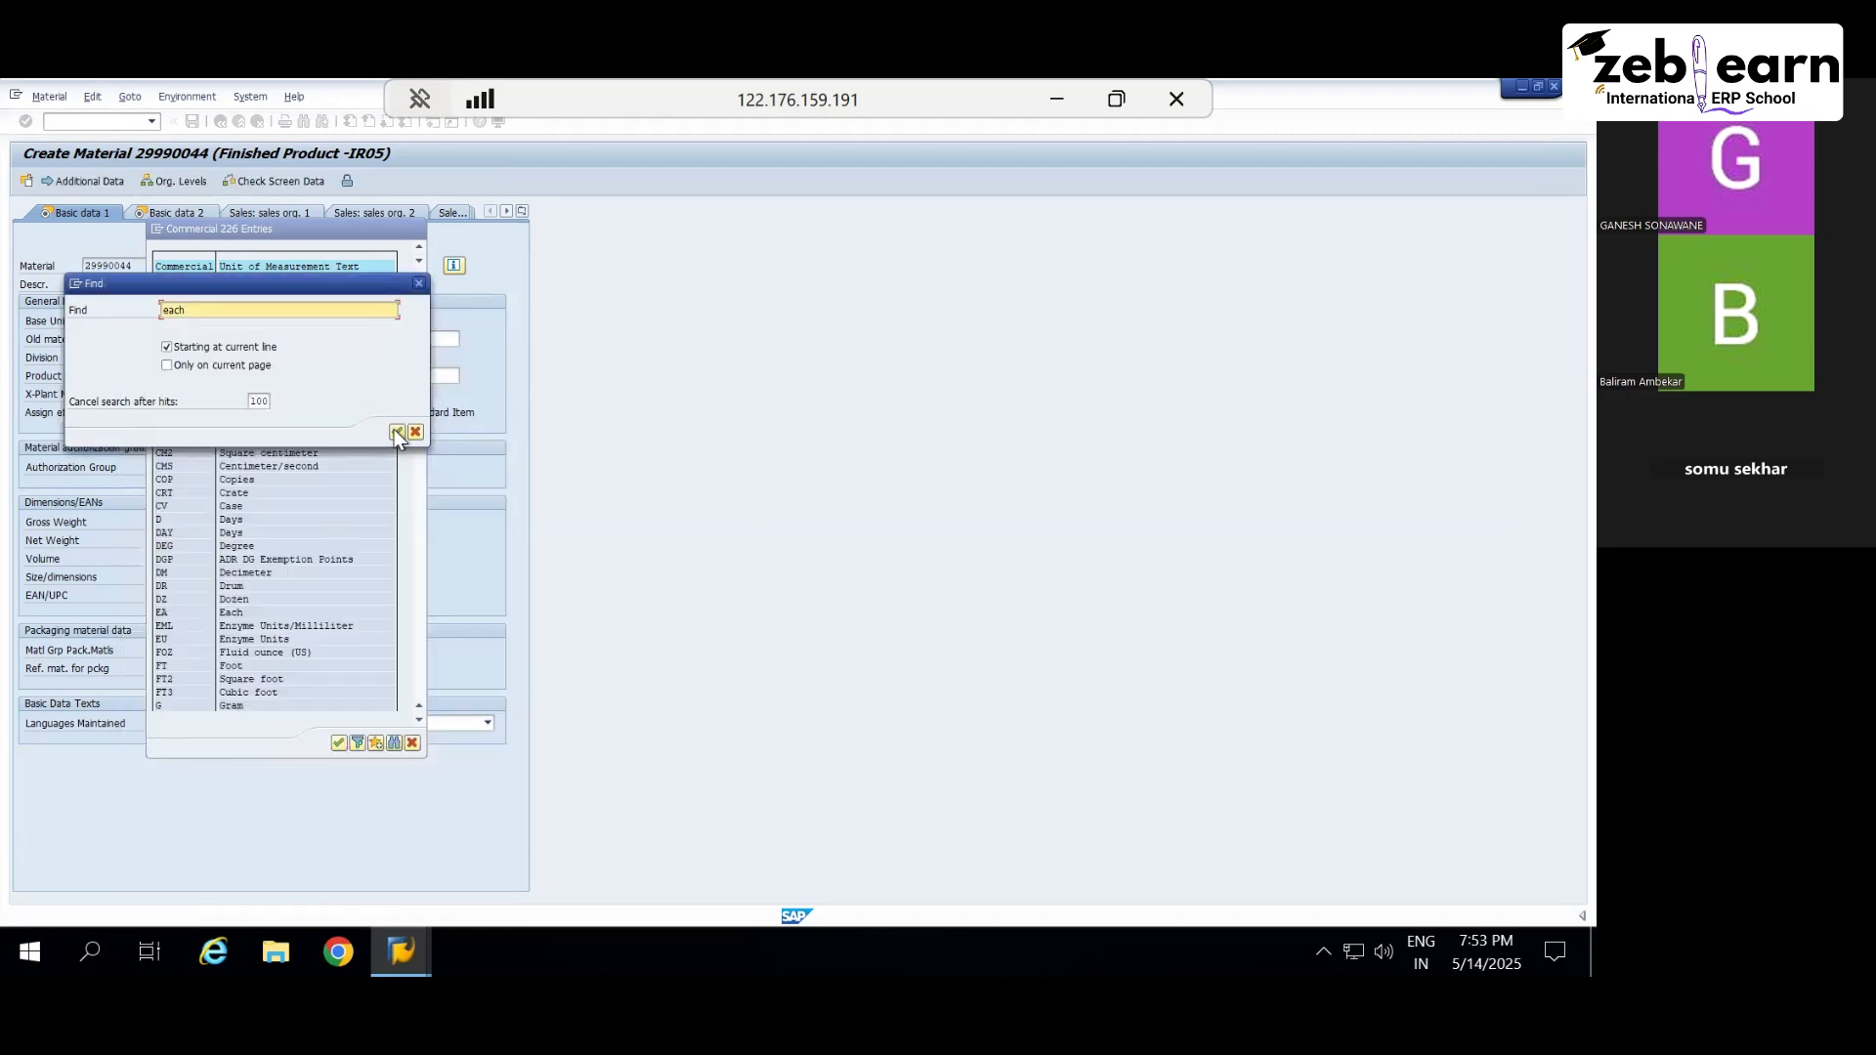
pyautogui.click(396, 431)
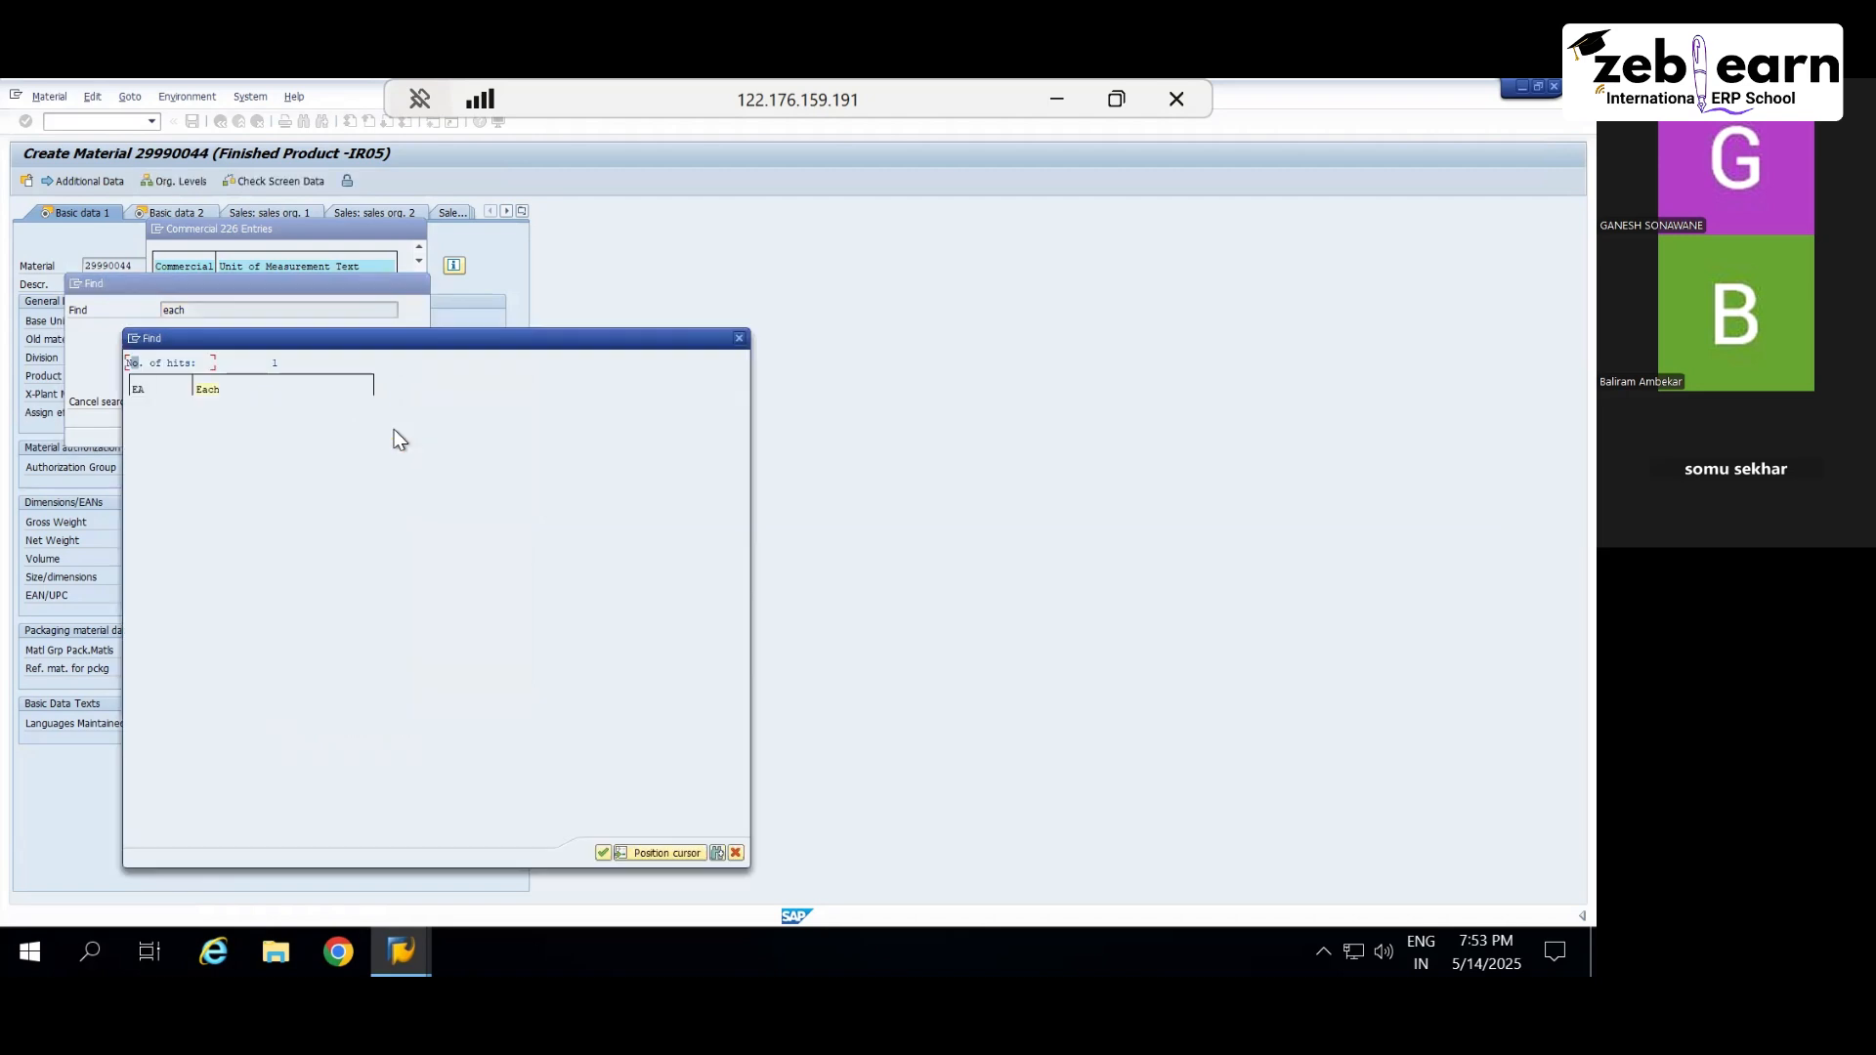
pyautogui.click(601, 851)
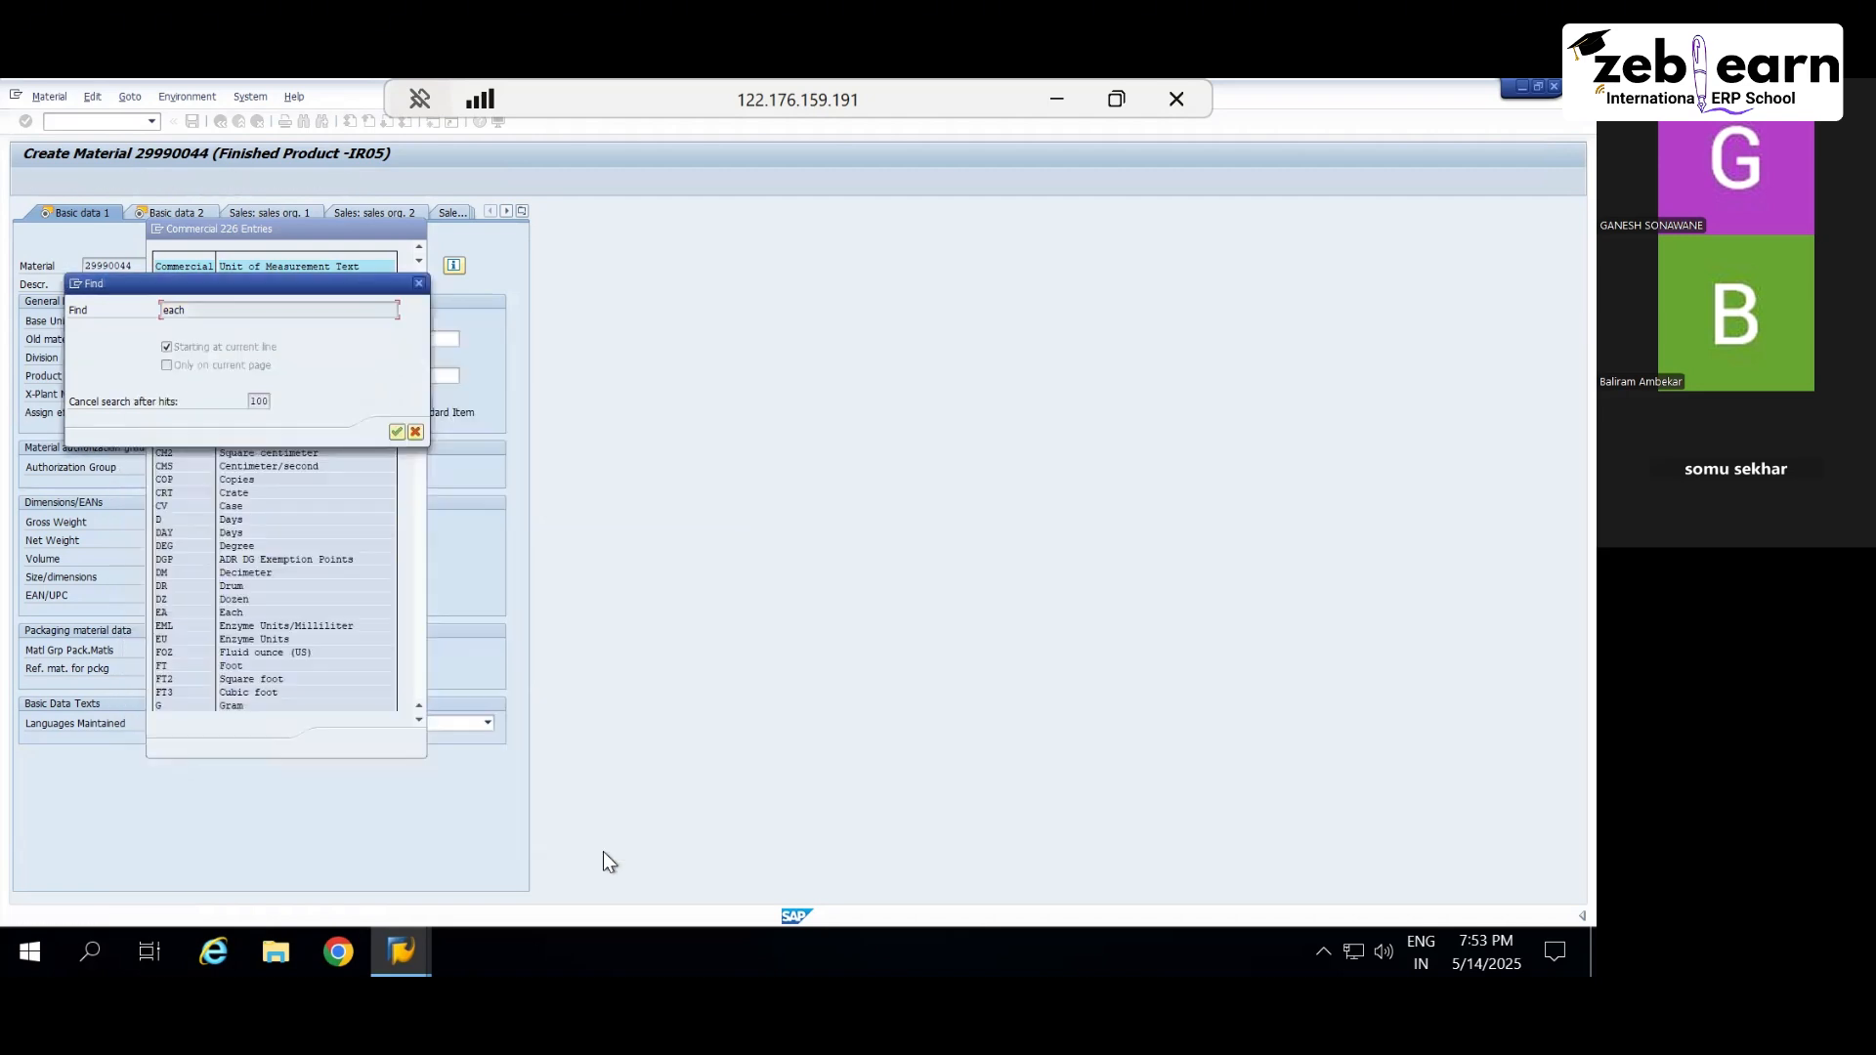
pyautogui.click(397, 433)
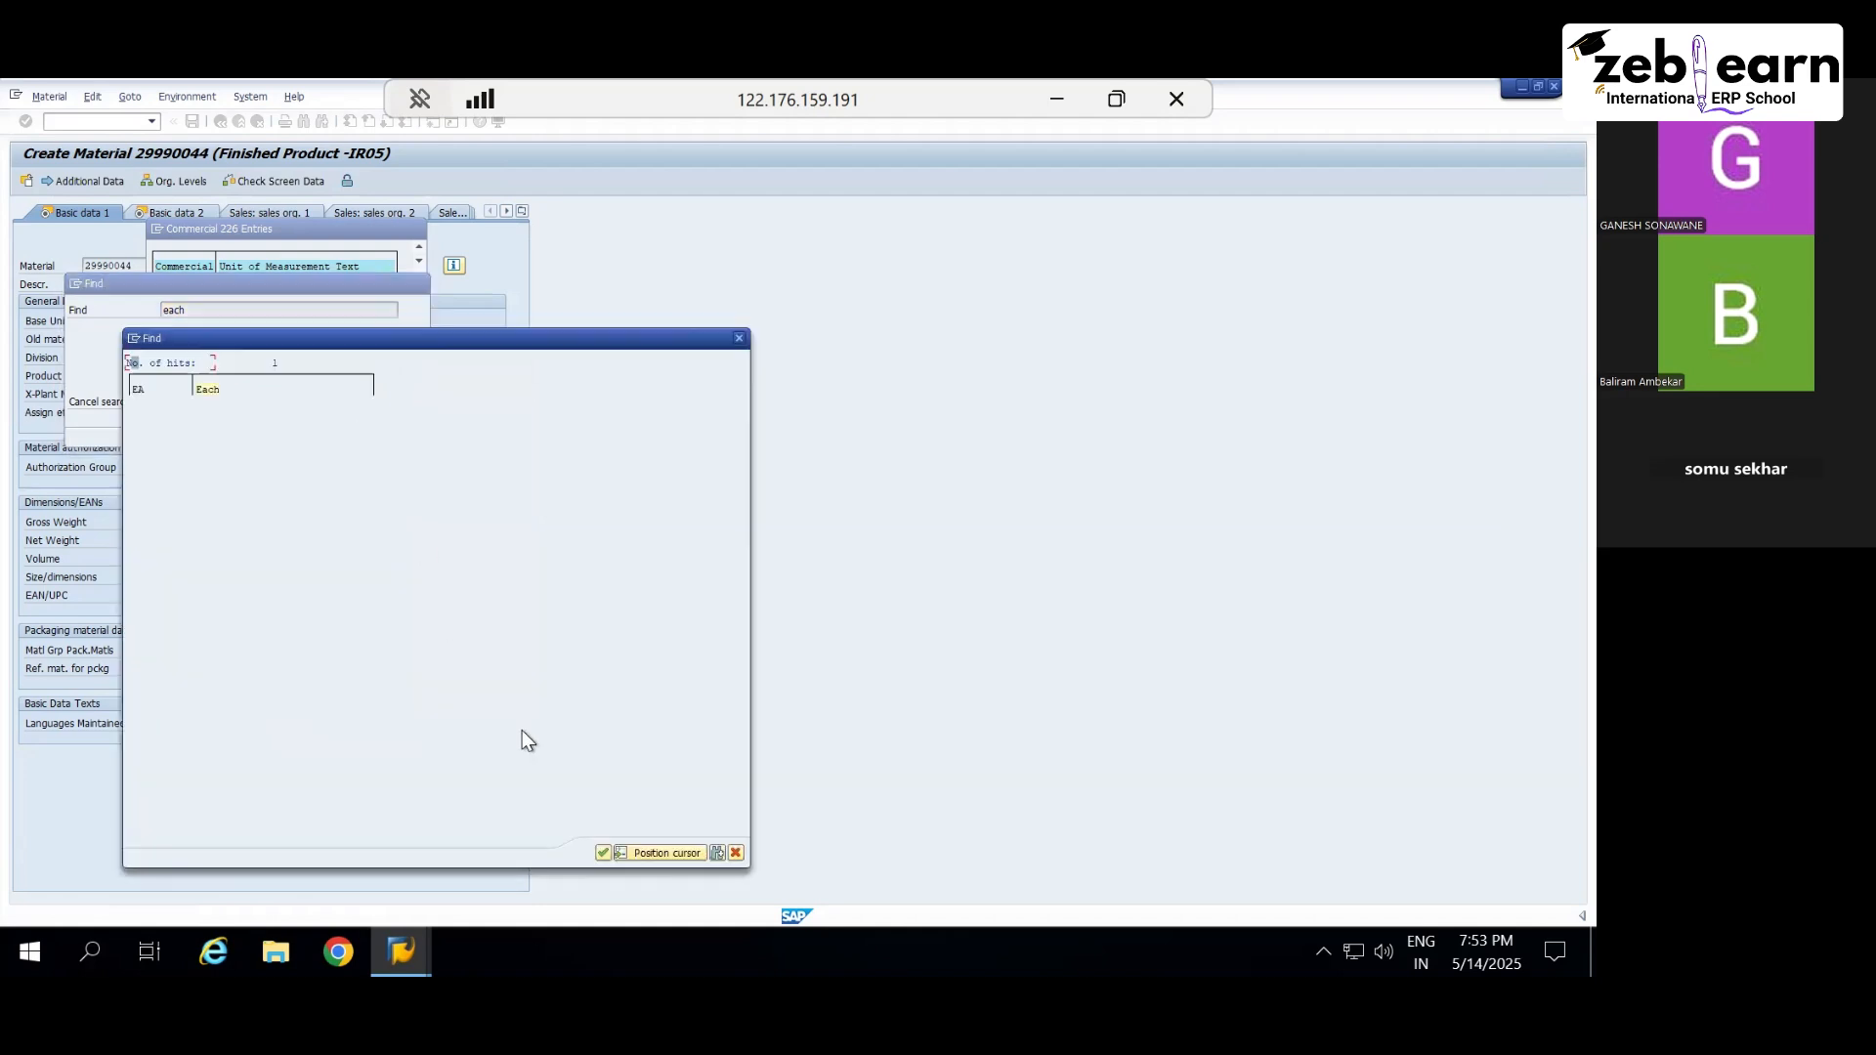
pyautogui.doubleClick(139, 389)
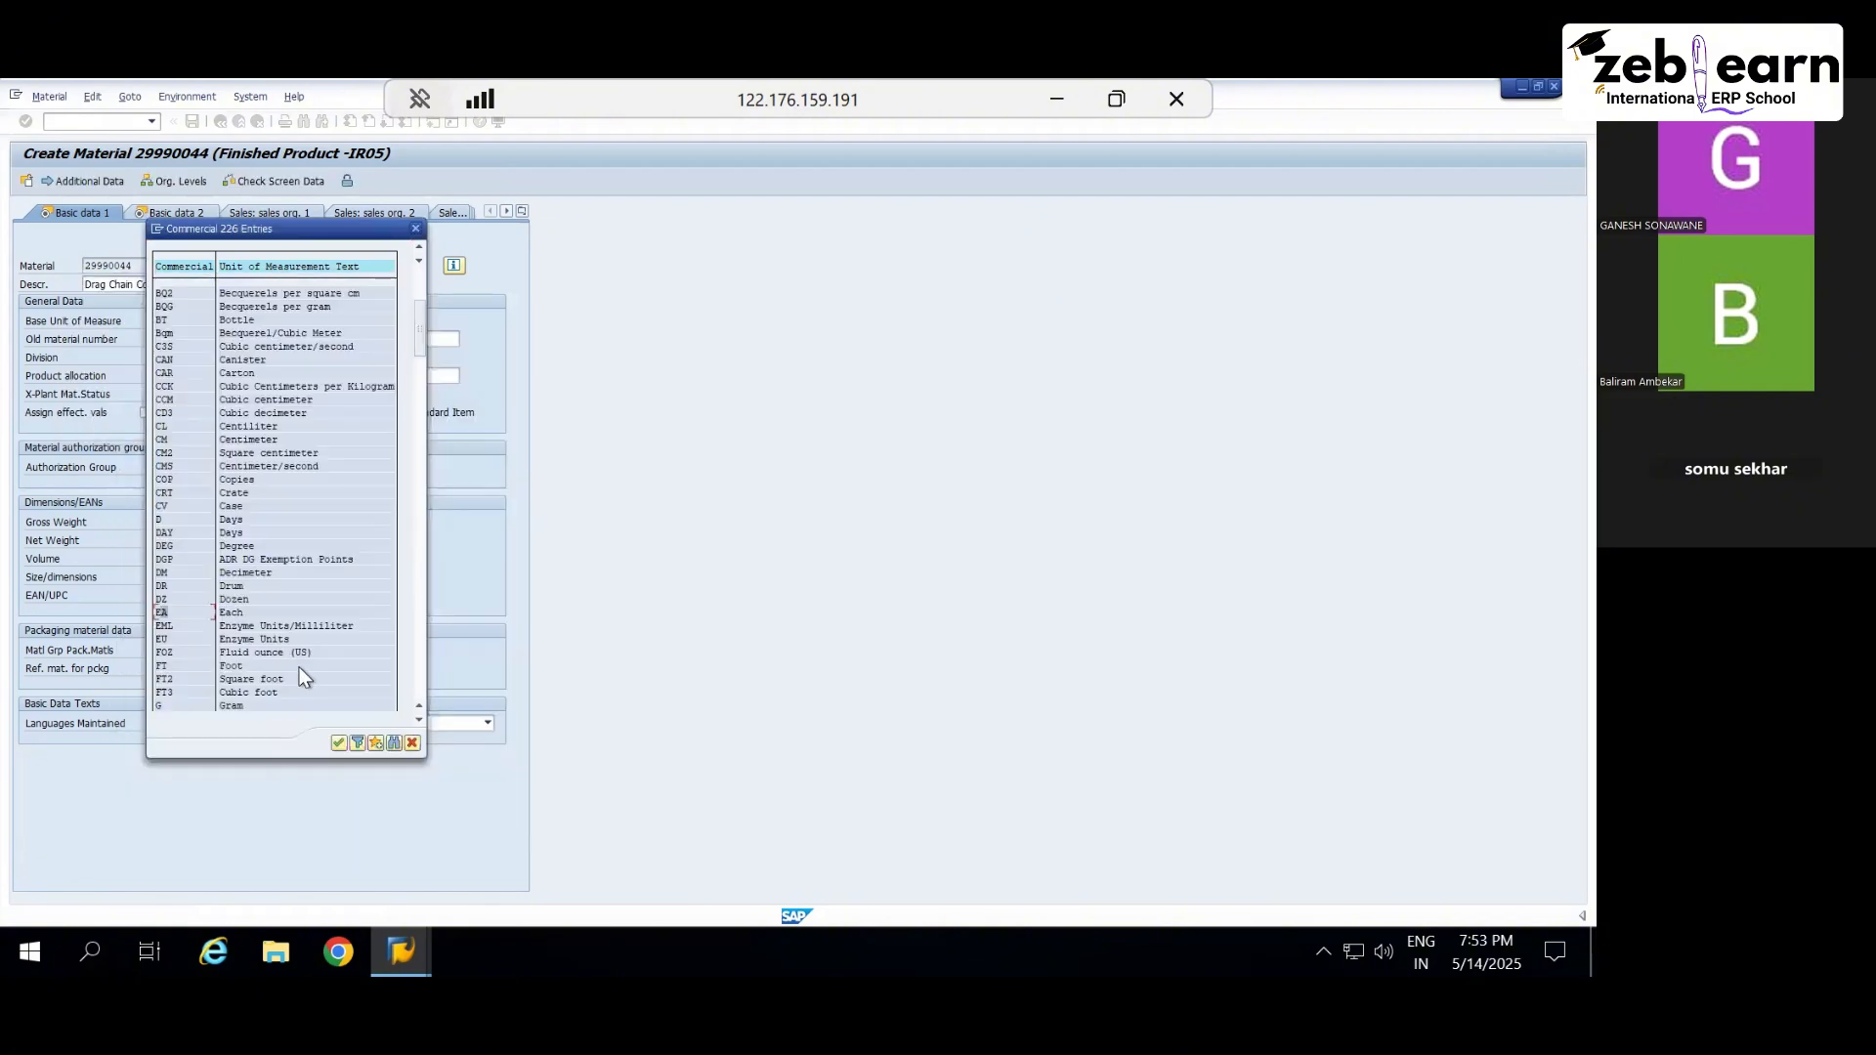
pyautogui.click(338, 742)
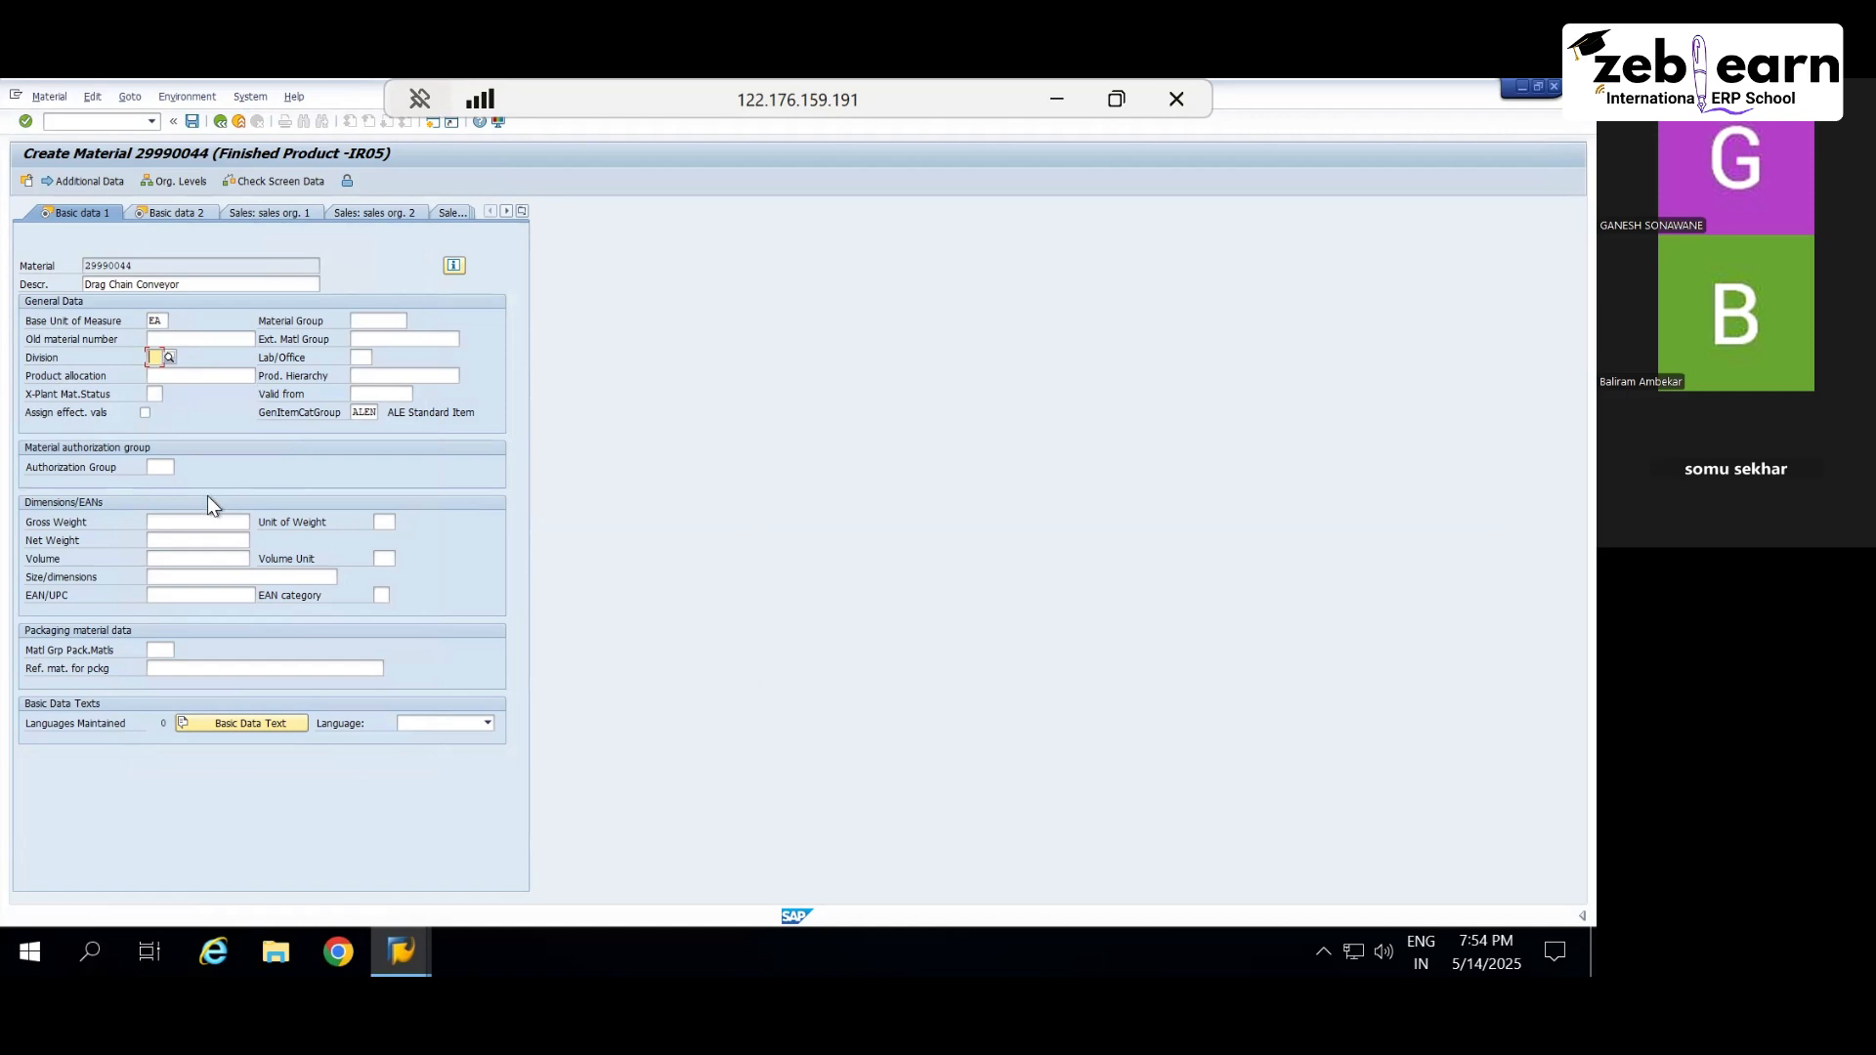
# Step: Set the gross weight to 2 with TO (Ton) as the unit of weight and continue to the Basic Data 2 view
pyautogui.click(363, 324)
pyautogui.click(191, 524)
pyautogui.write('2')
pyautogui.click(381, 522)
pyautogui.click(402, 523)
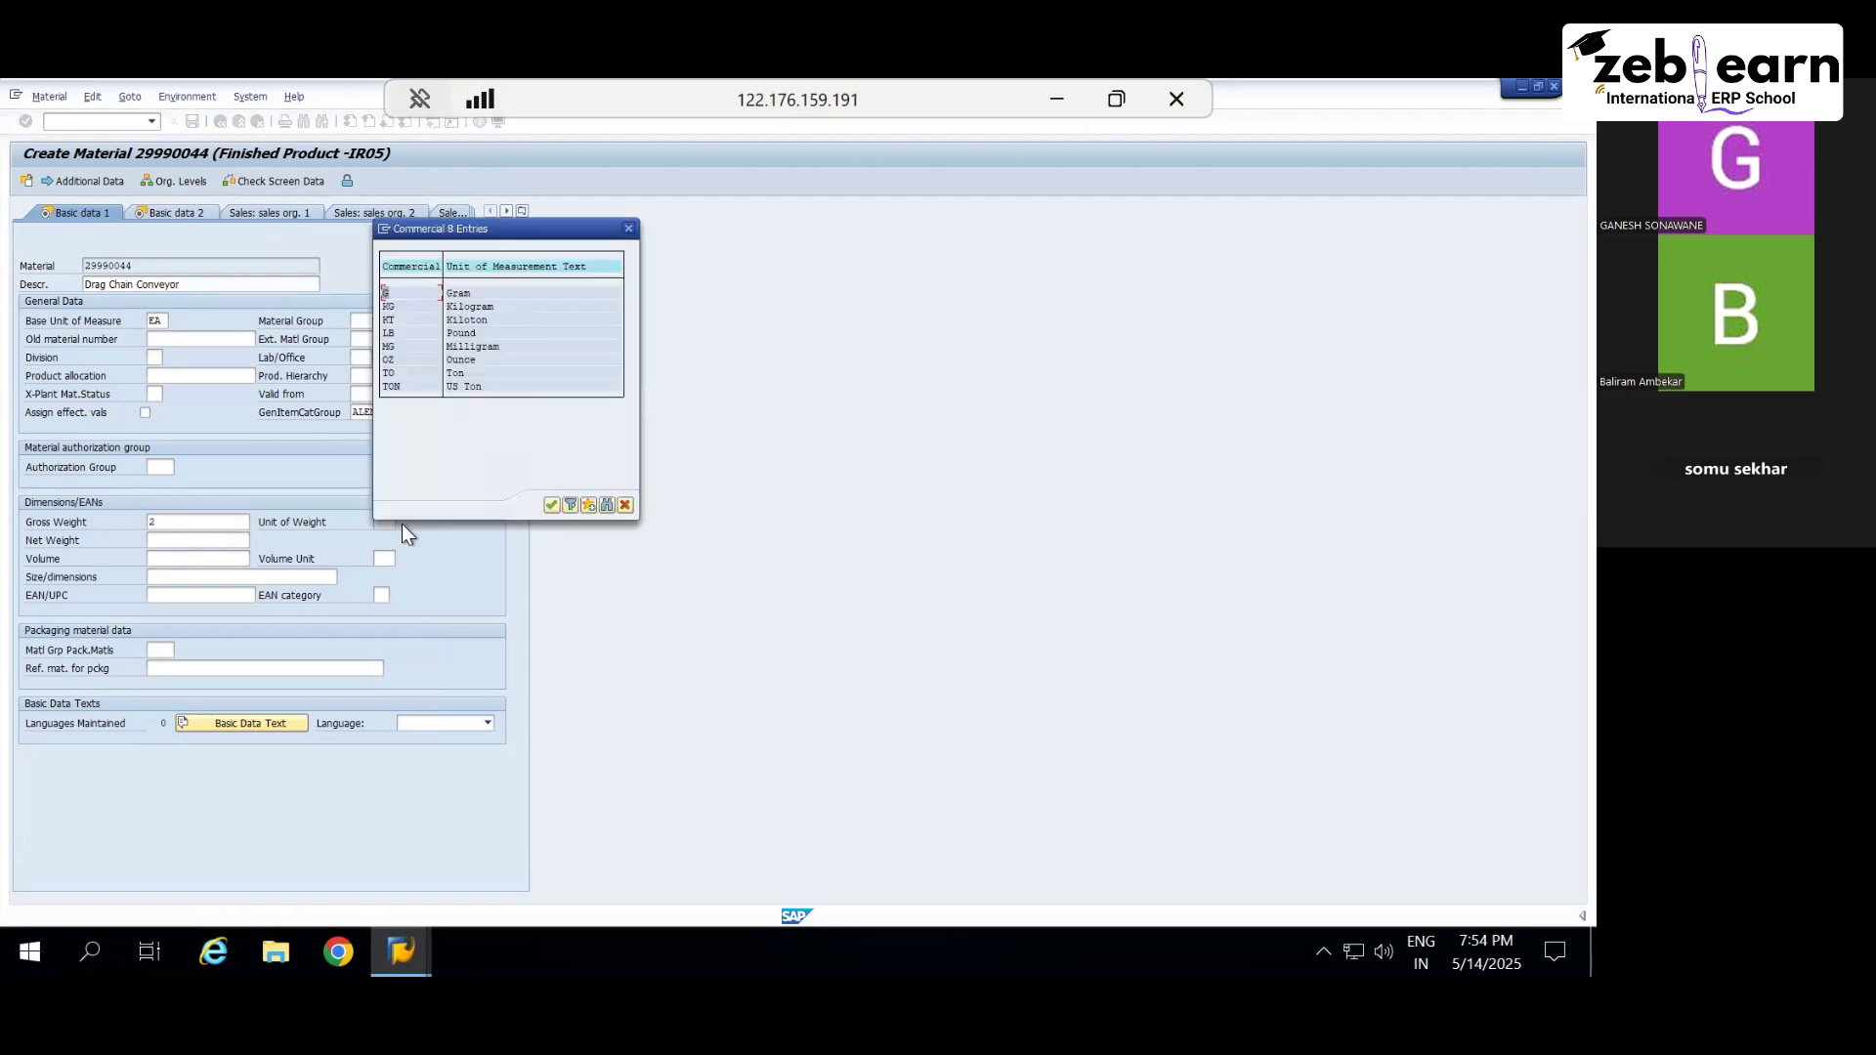
pyautogui.doubleClick(457, 374)
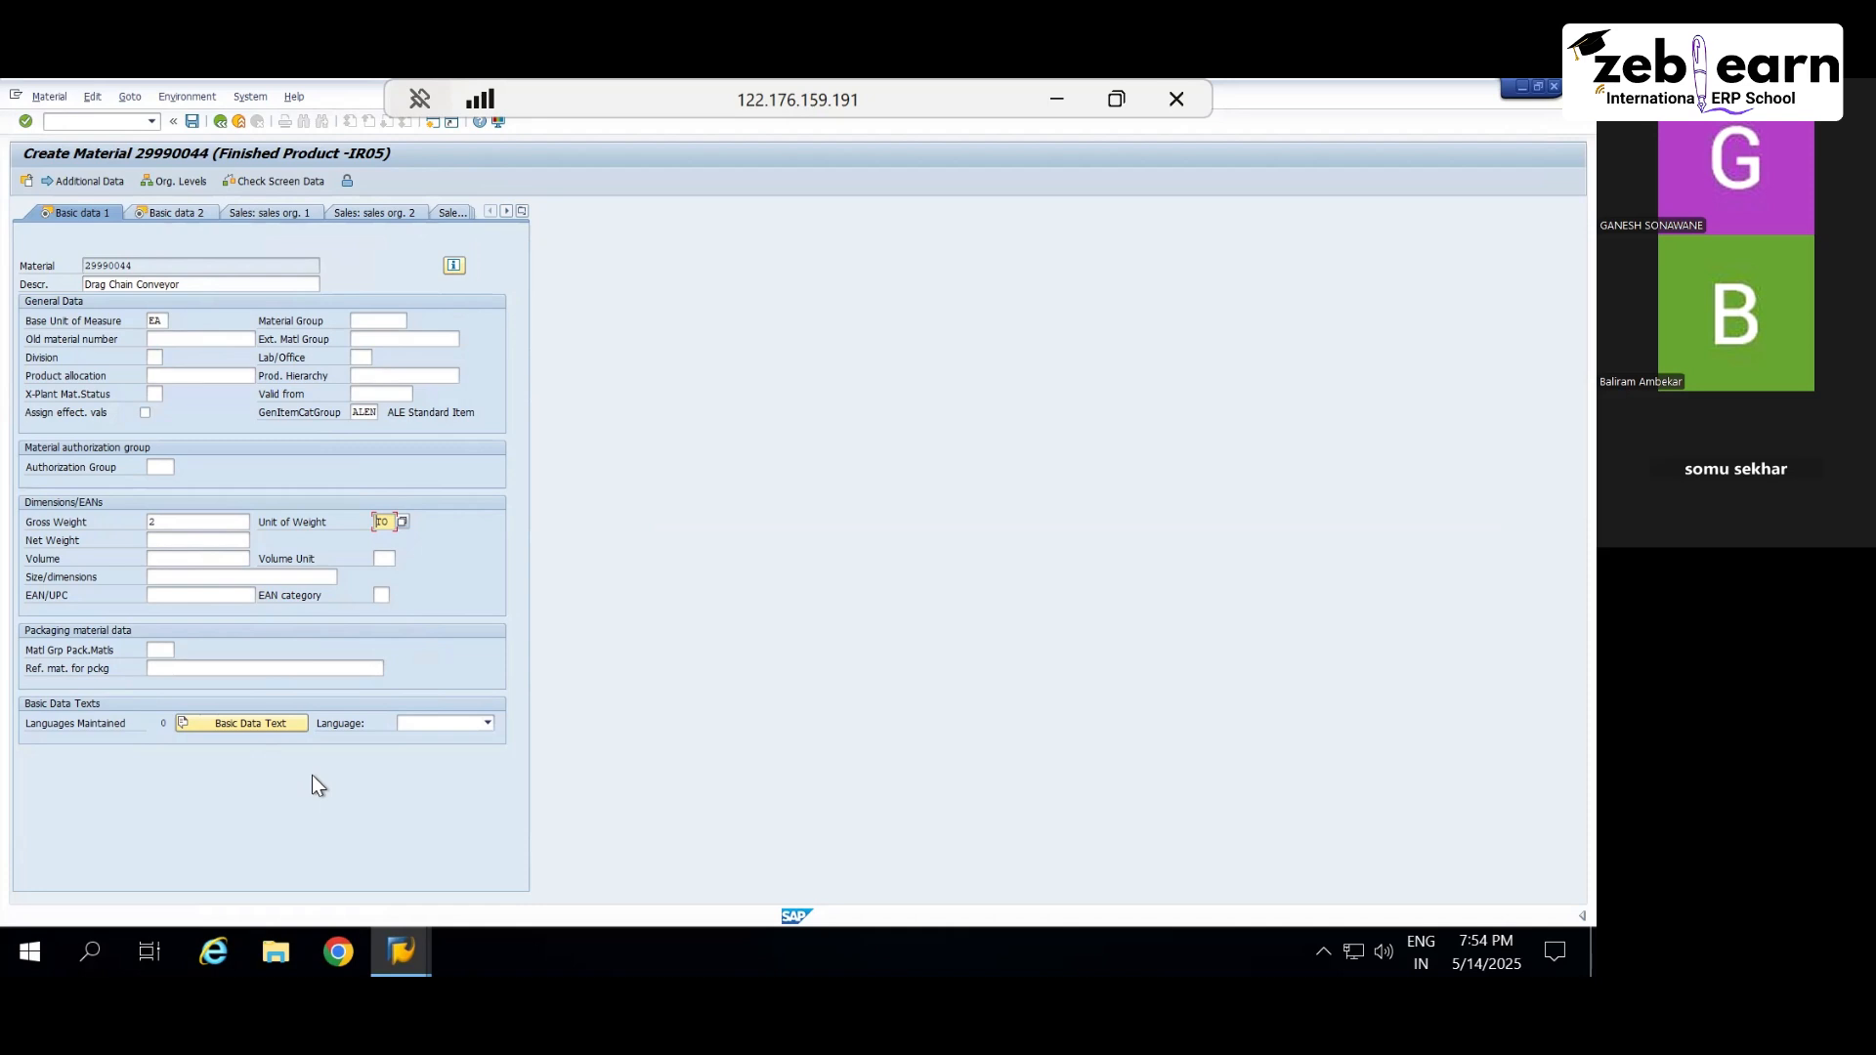
pyautogui.press('Return')
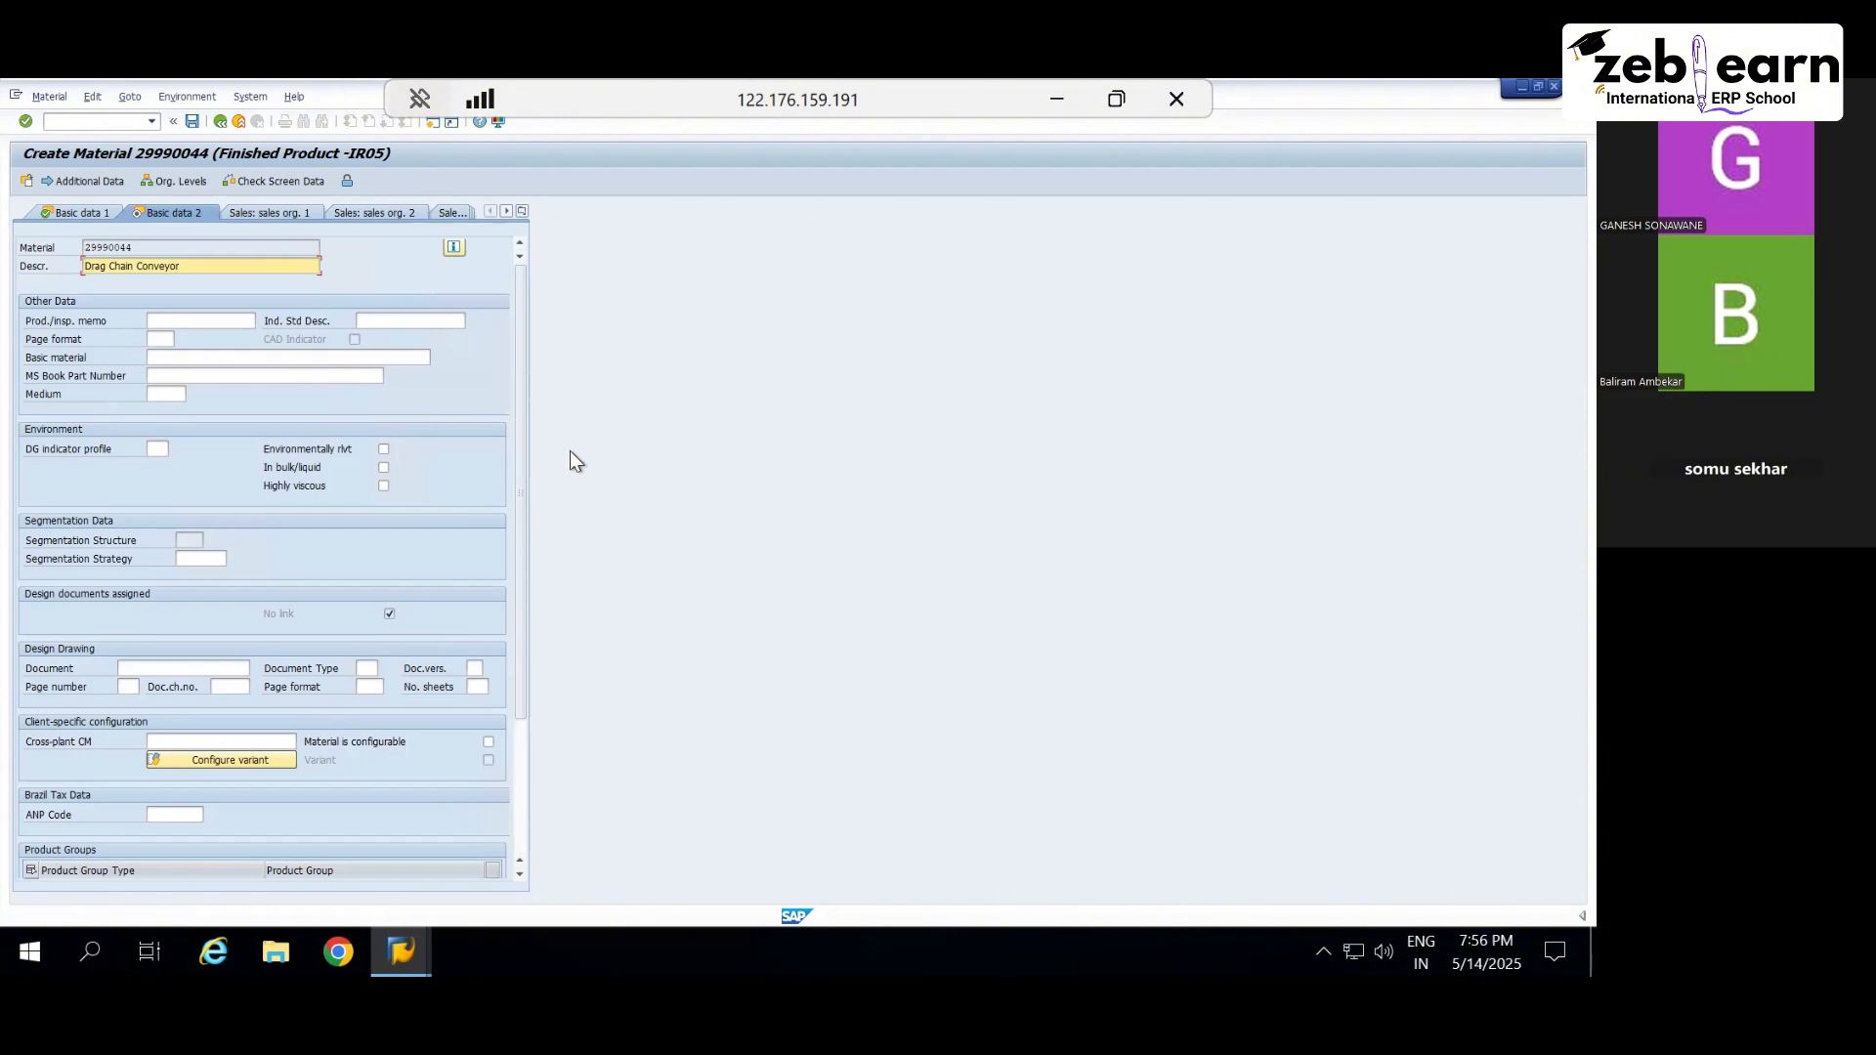
# Step: Continue to the MRP 1 view and set the MRP type to PD and the MRP controller to 001
pyautogui.press('Return')
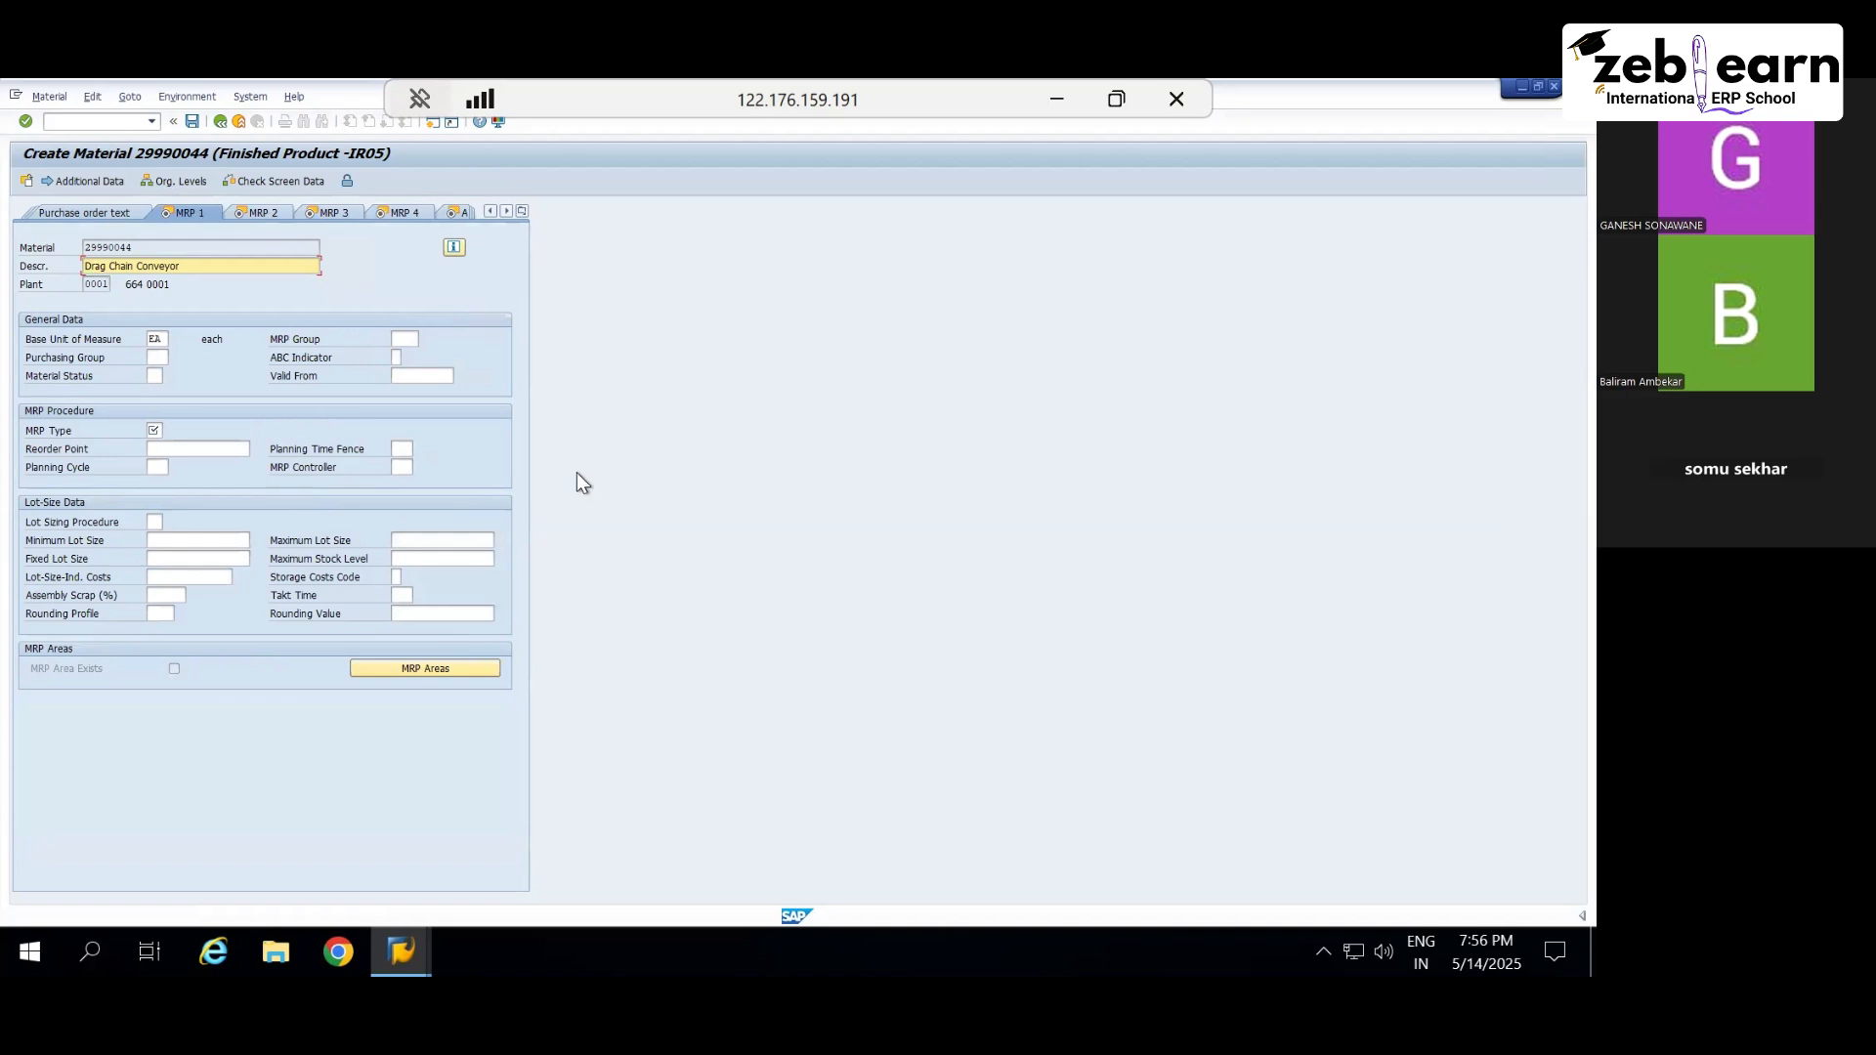
pyautogui.click(156, 430)
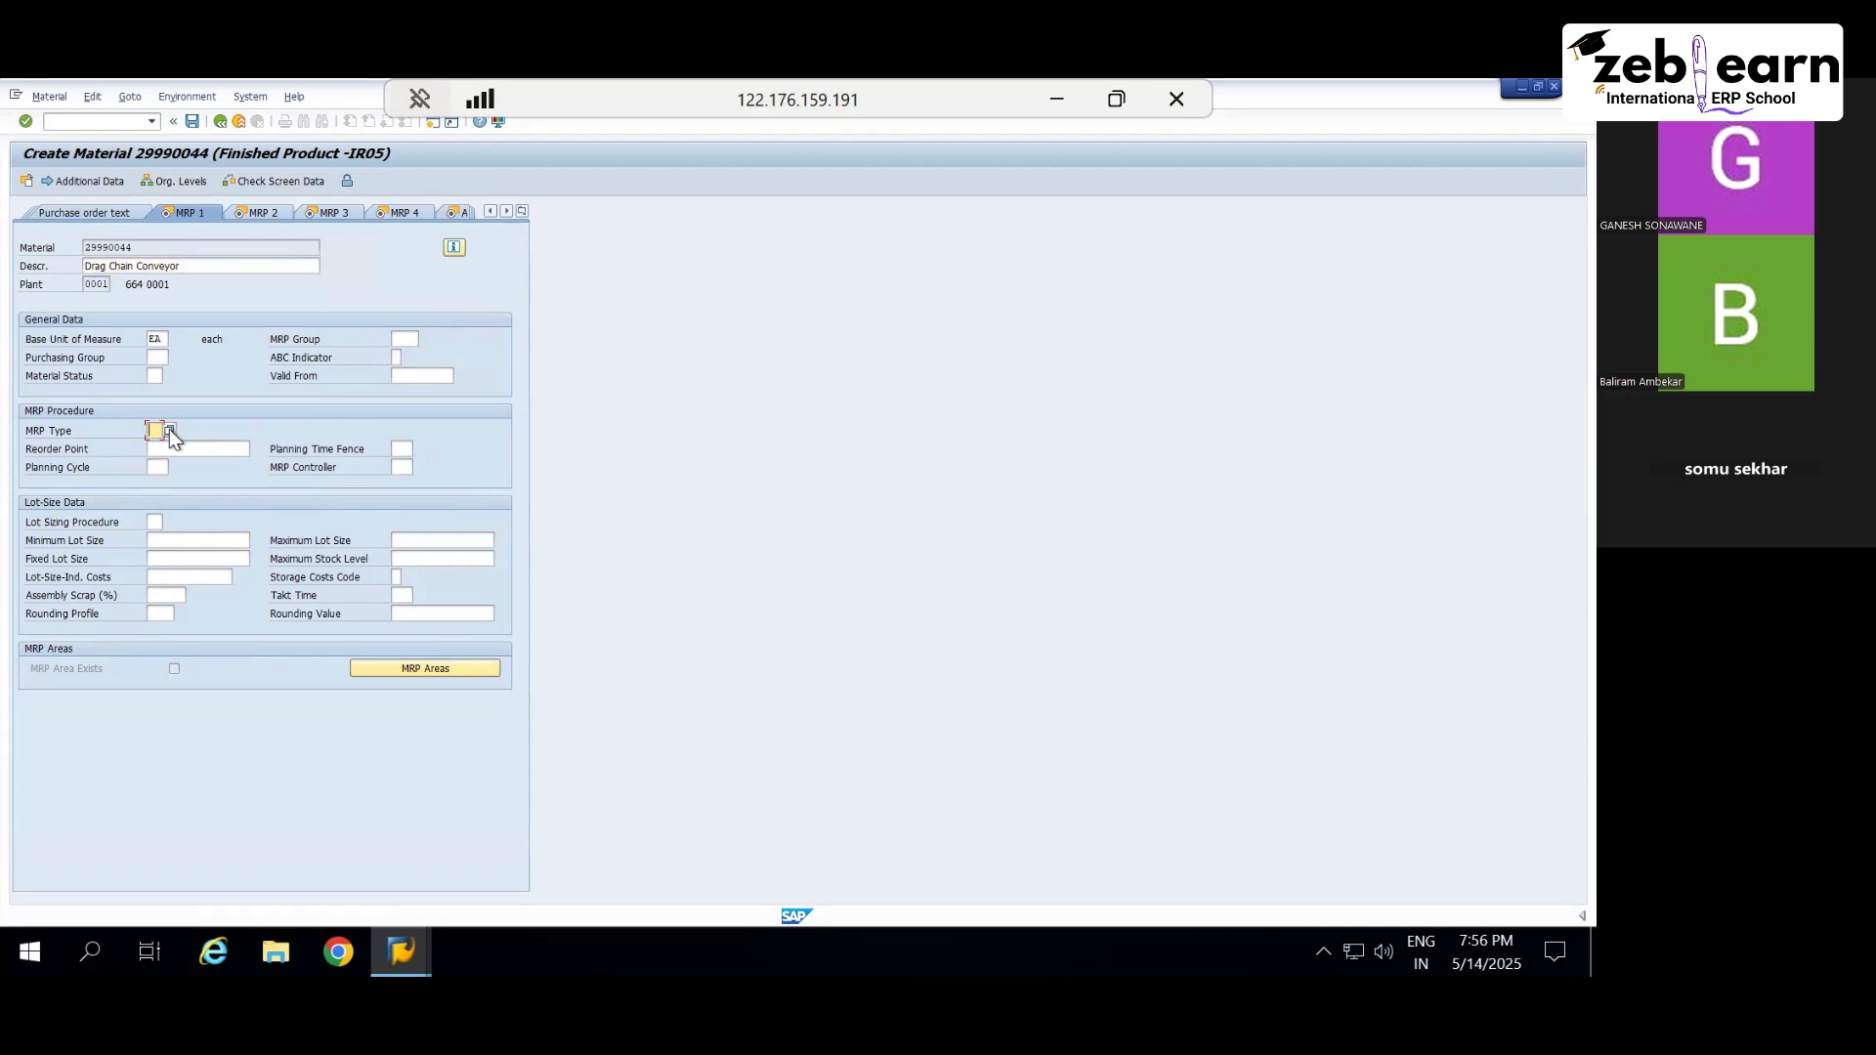
pyautogui.click(170, 430)
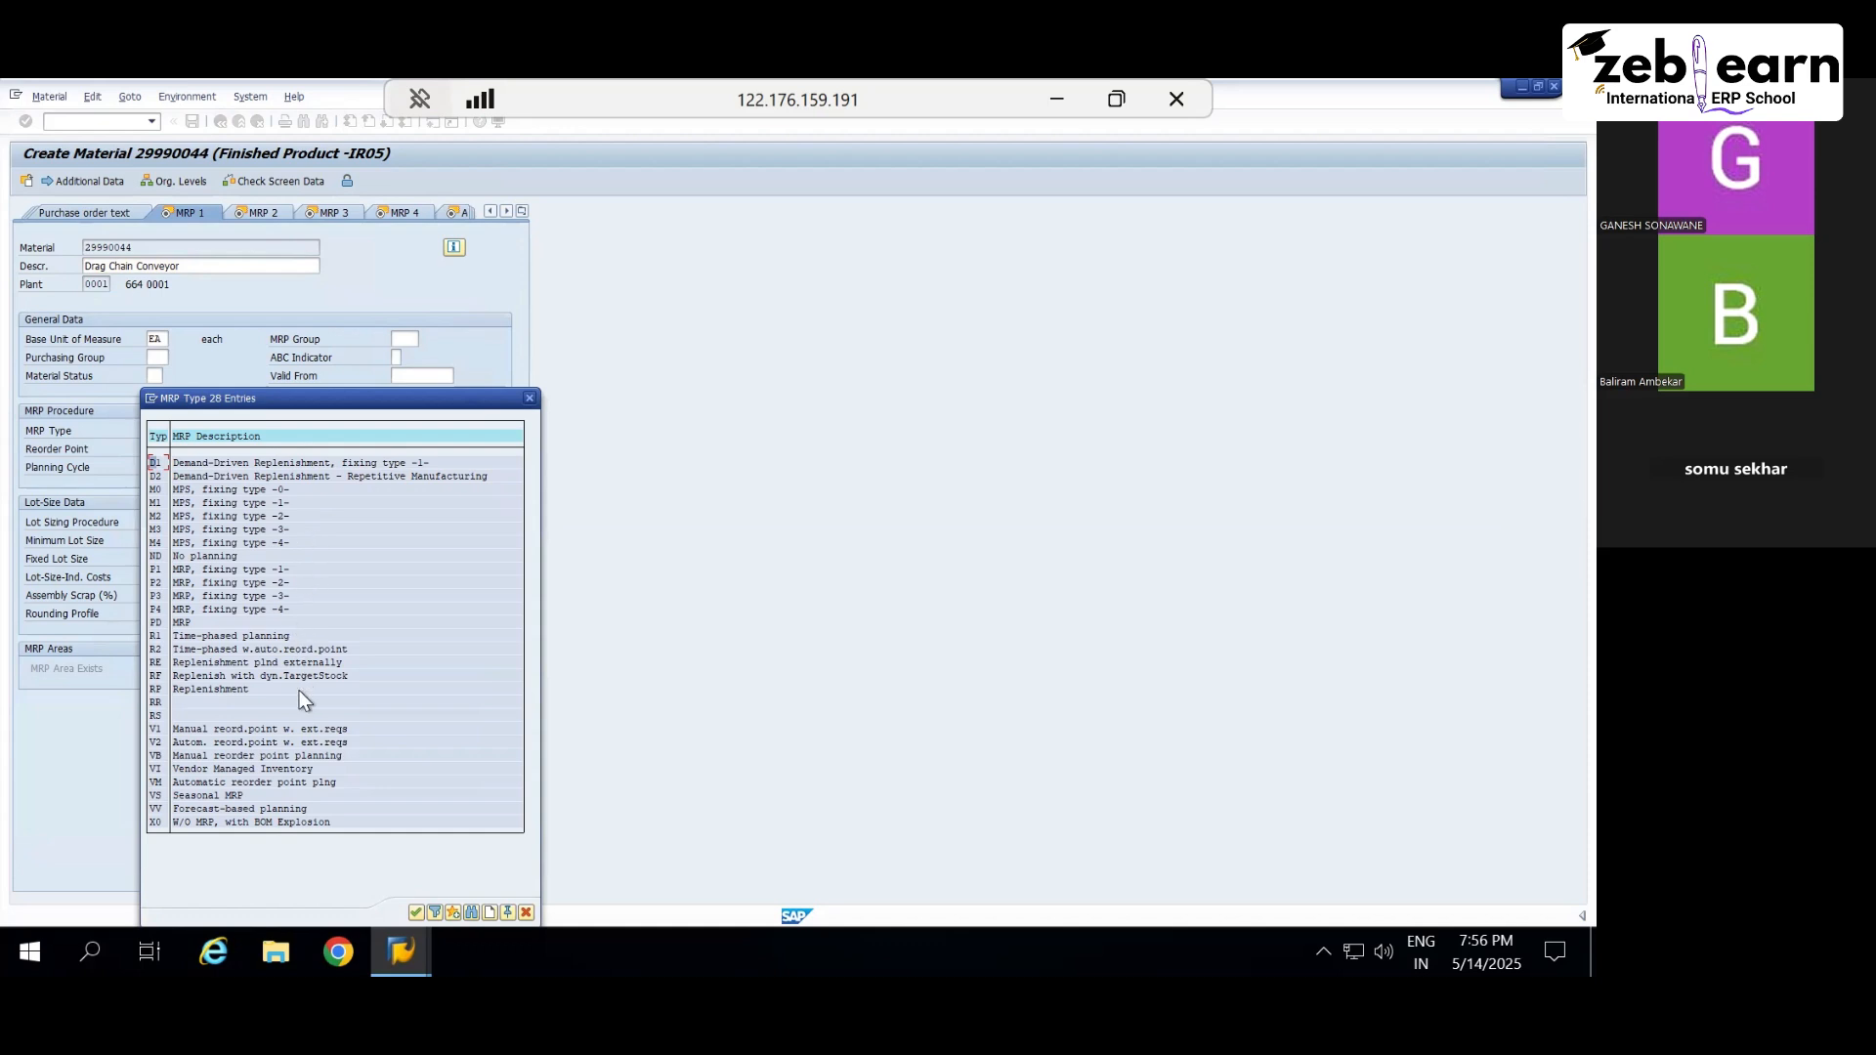
pyautogui.doubleClick(179, 621)
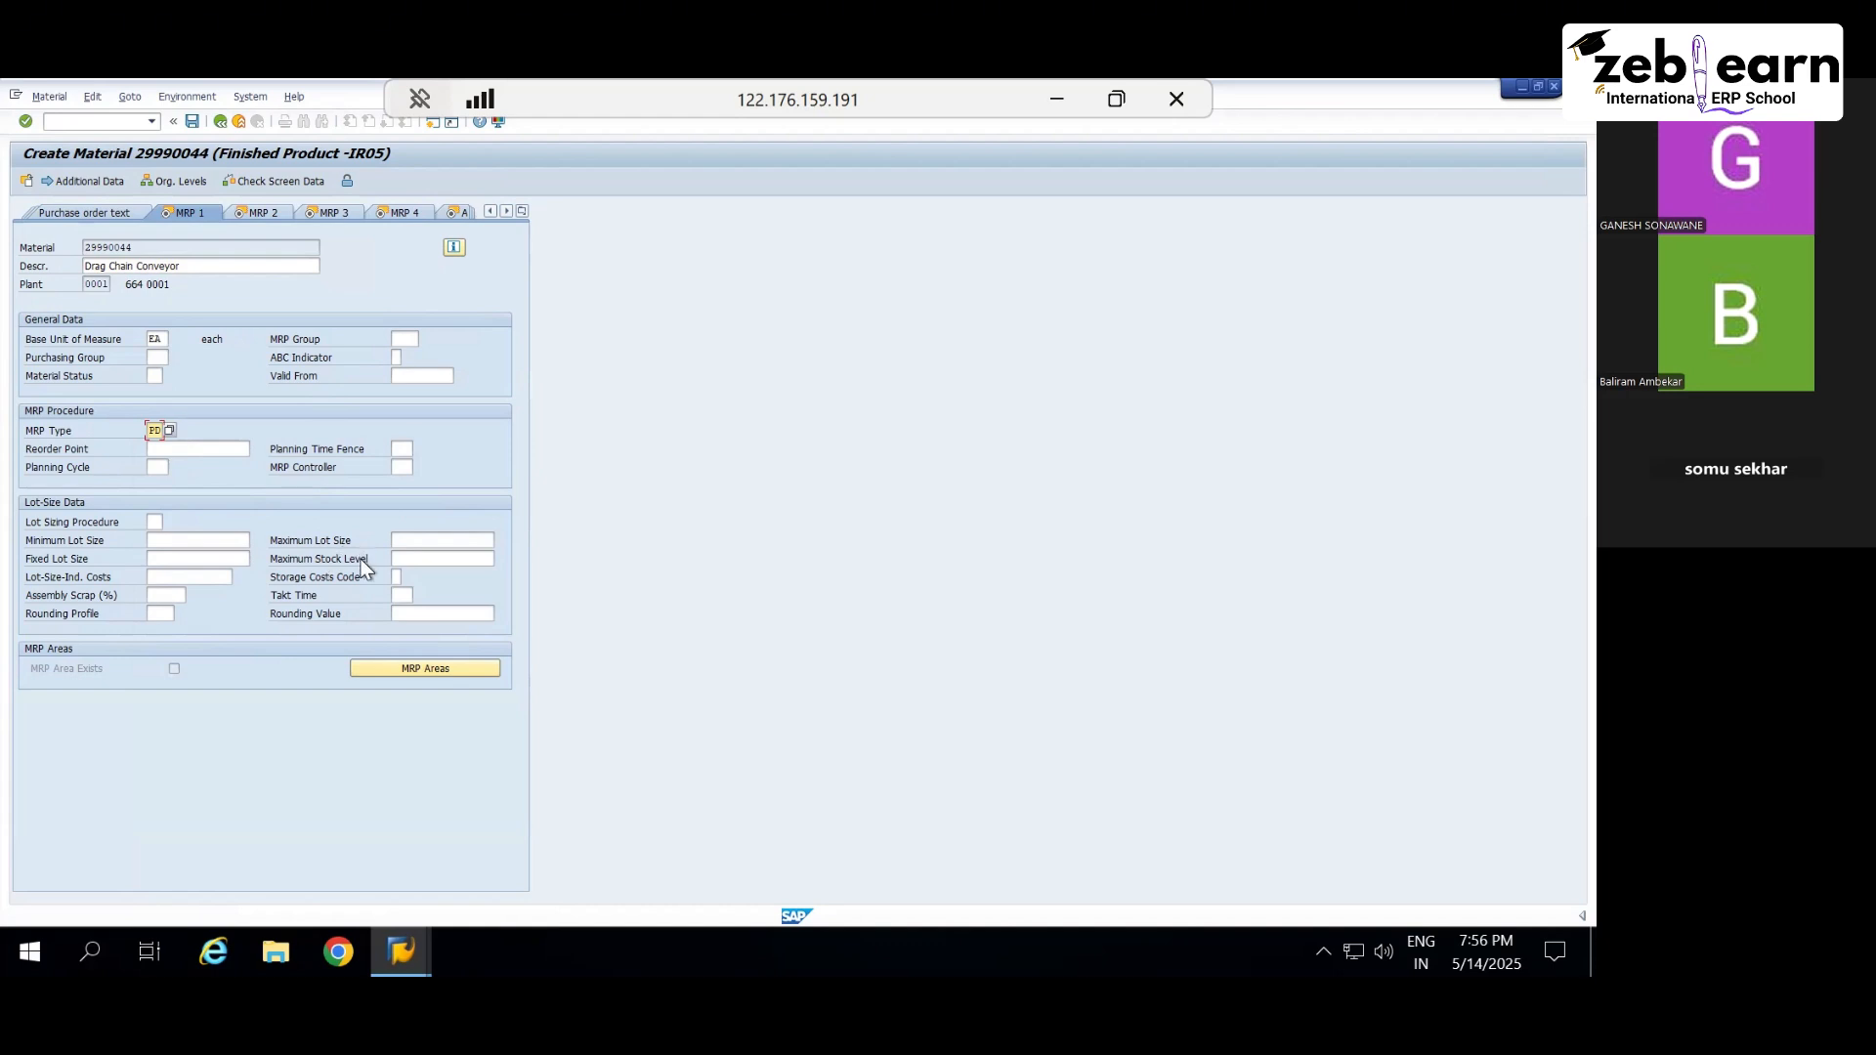
pyautogui.click(402, 467)
pyautogui.click(419, 468)
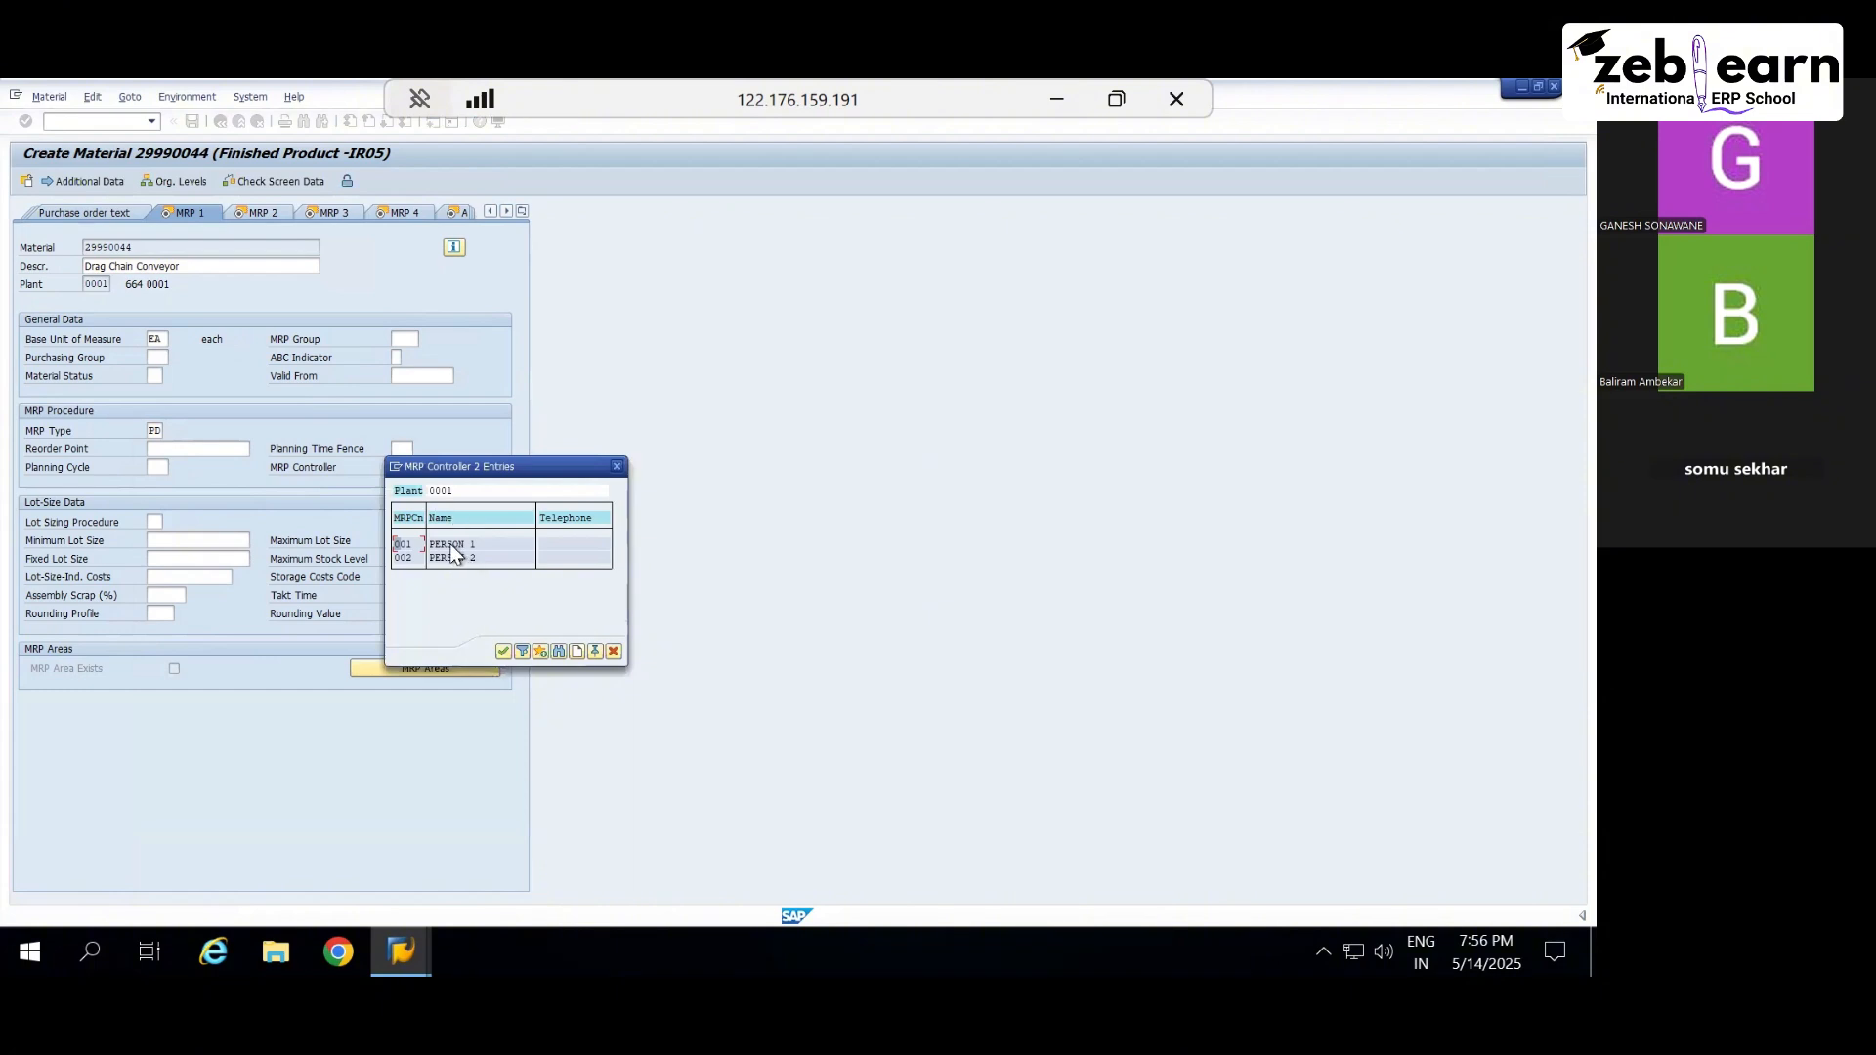
pyautogui.doubleClick(452, 546)
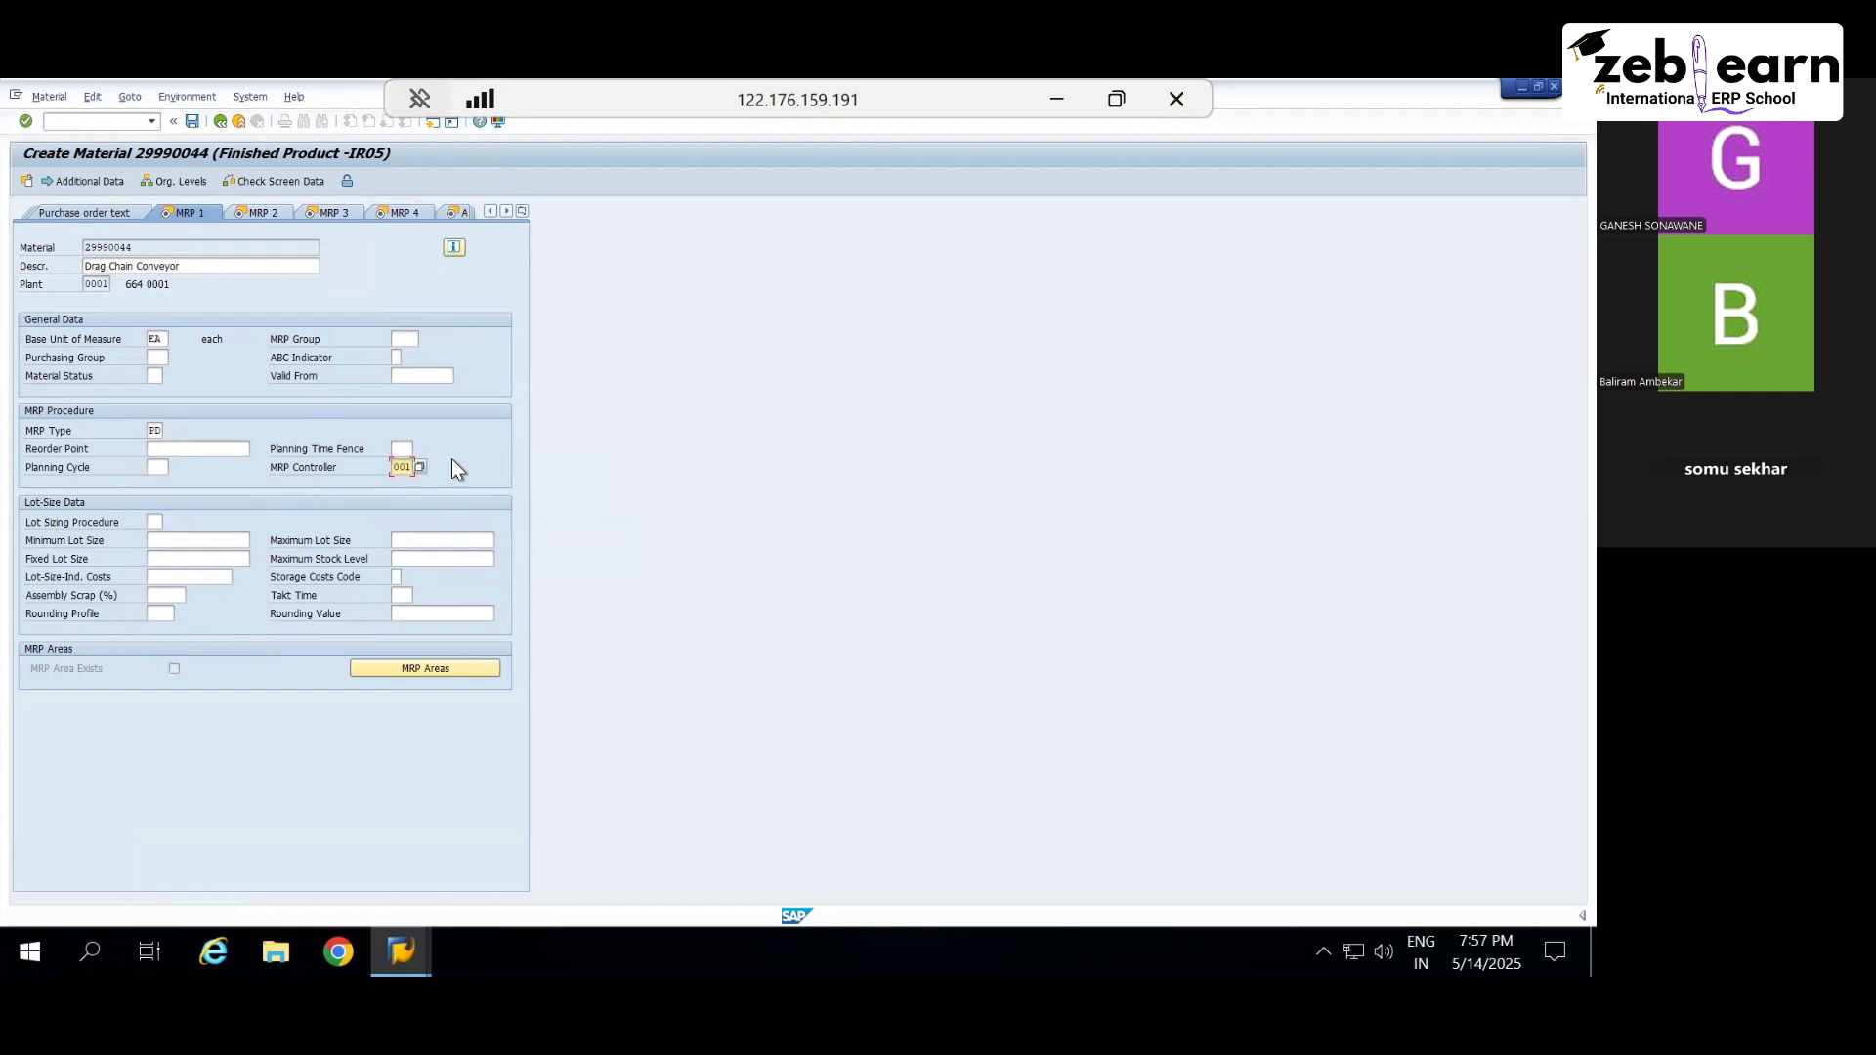
# Step: Set the lot sizing procedure to EX (Lot-for-lot order quantity) and continue to the MRP 2 view
pyautogui.click(159, 522)
pyautogui.click(169, 523)
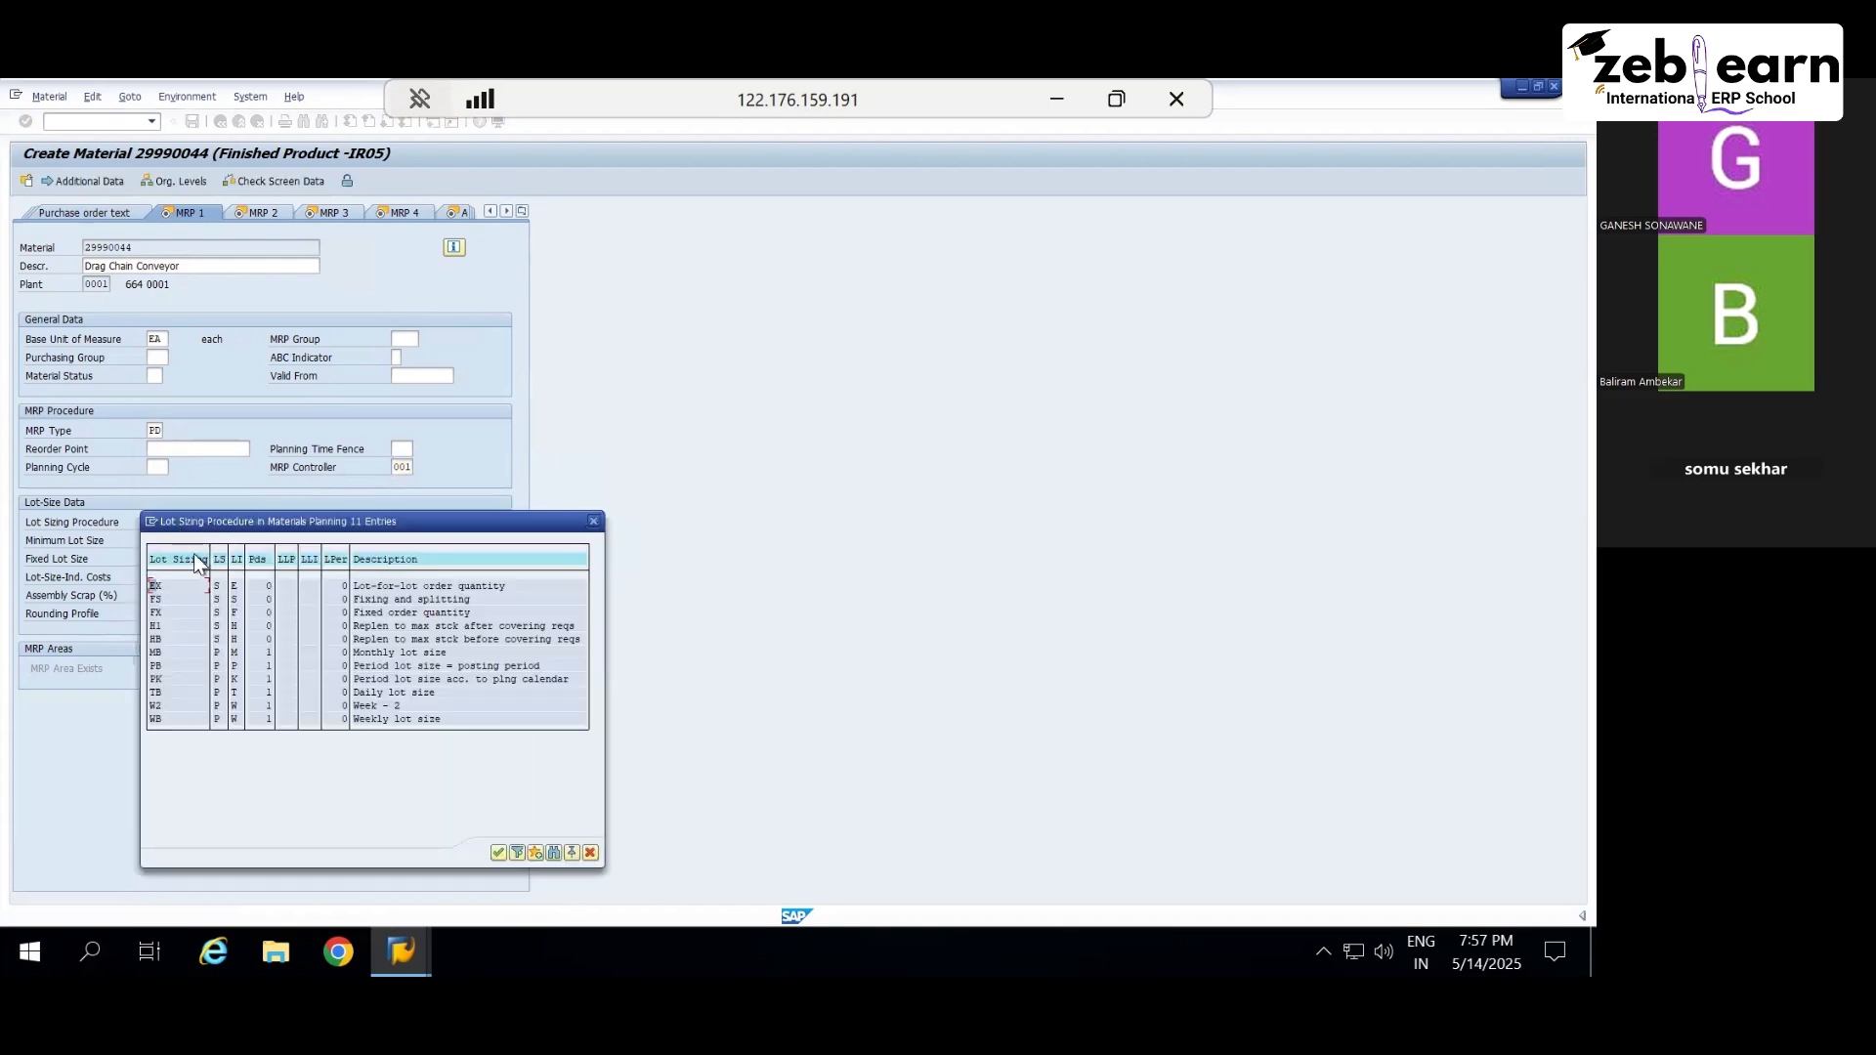
pyautogui.doubleClick(157, 586)
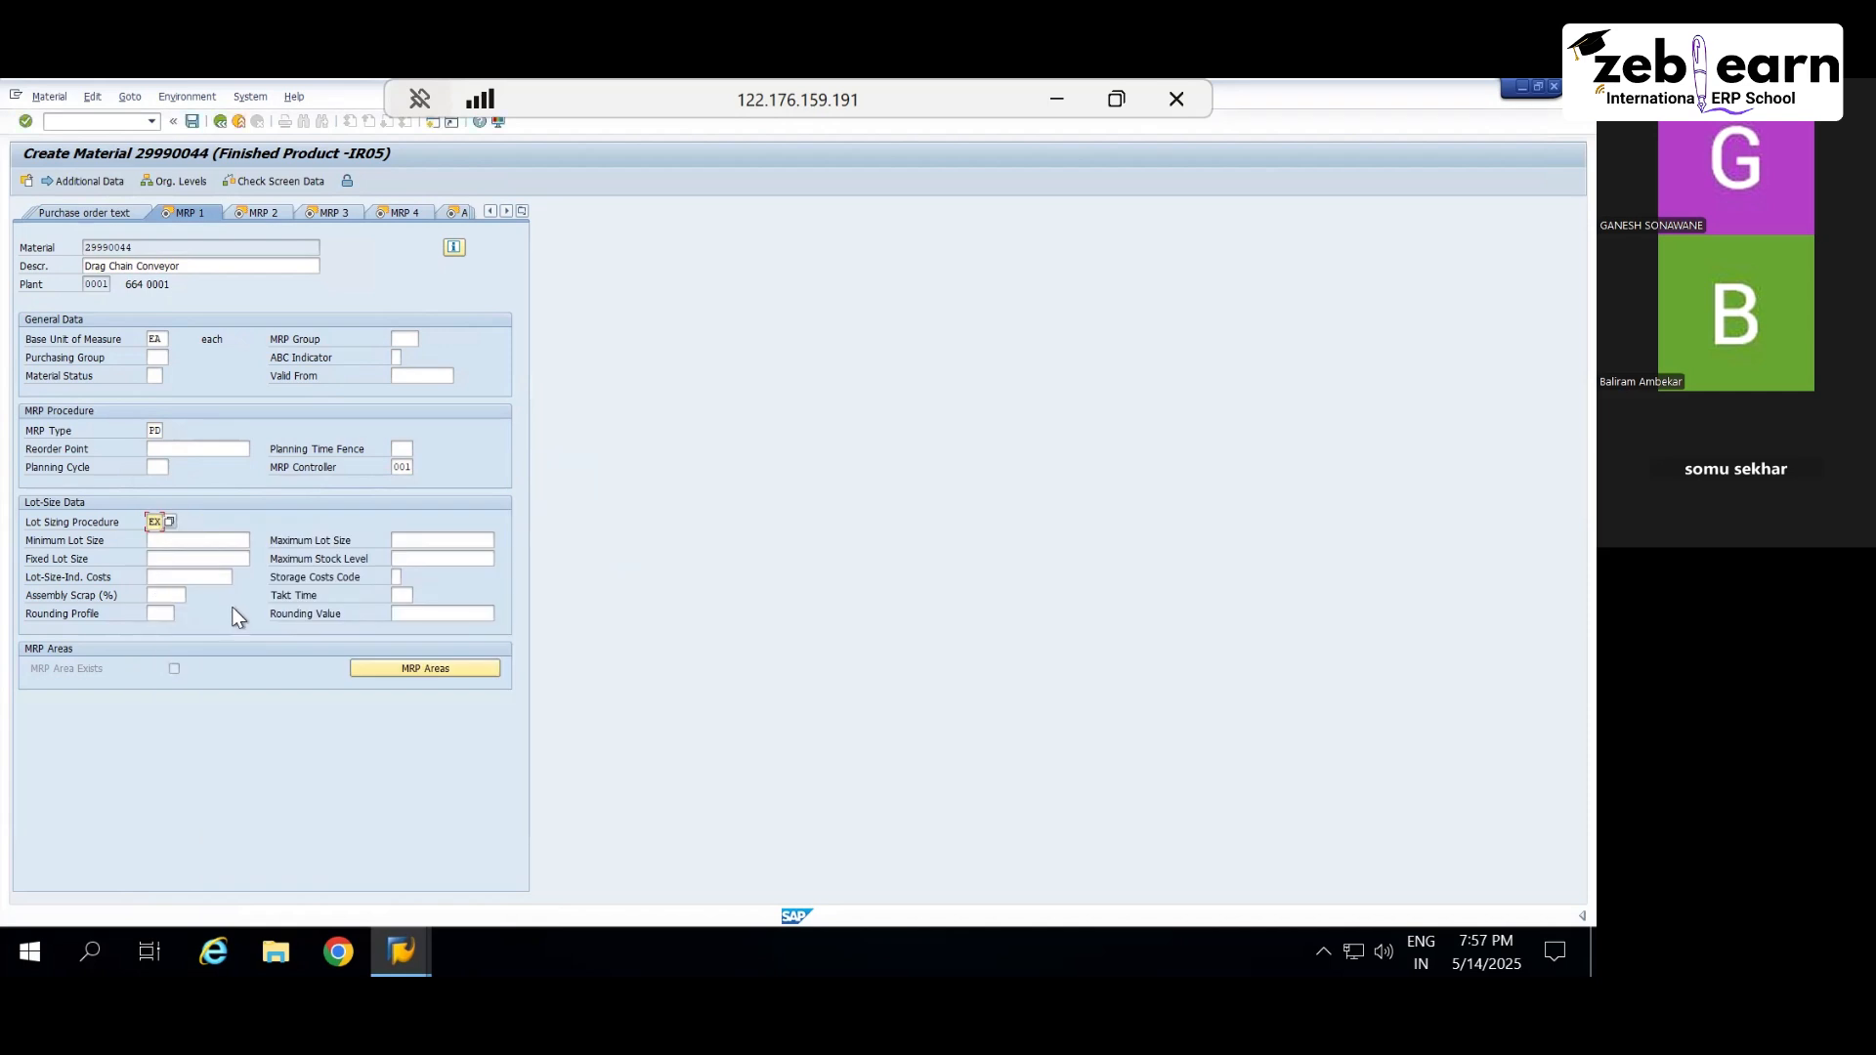
pyautogui.press('Return')
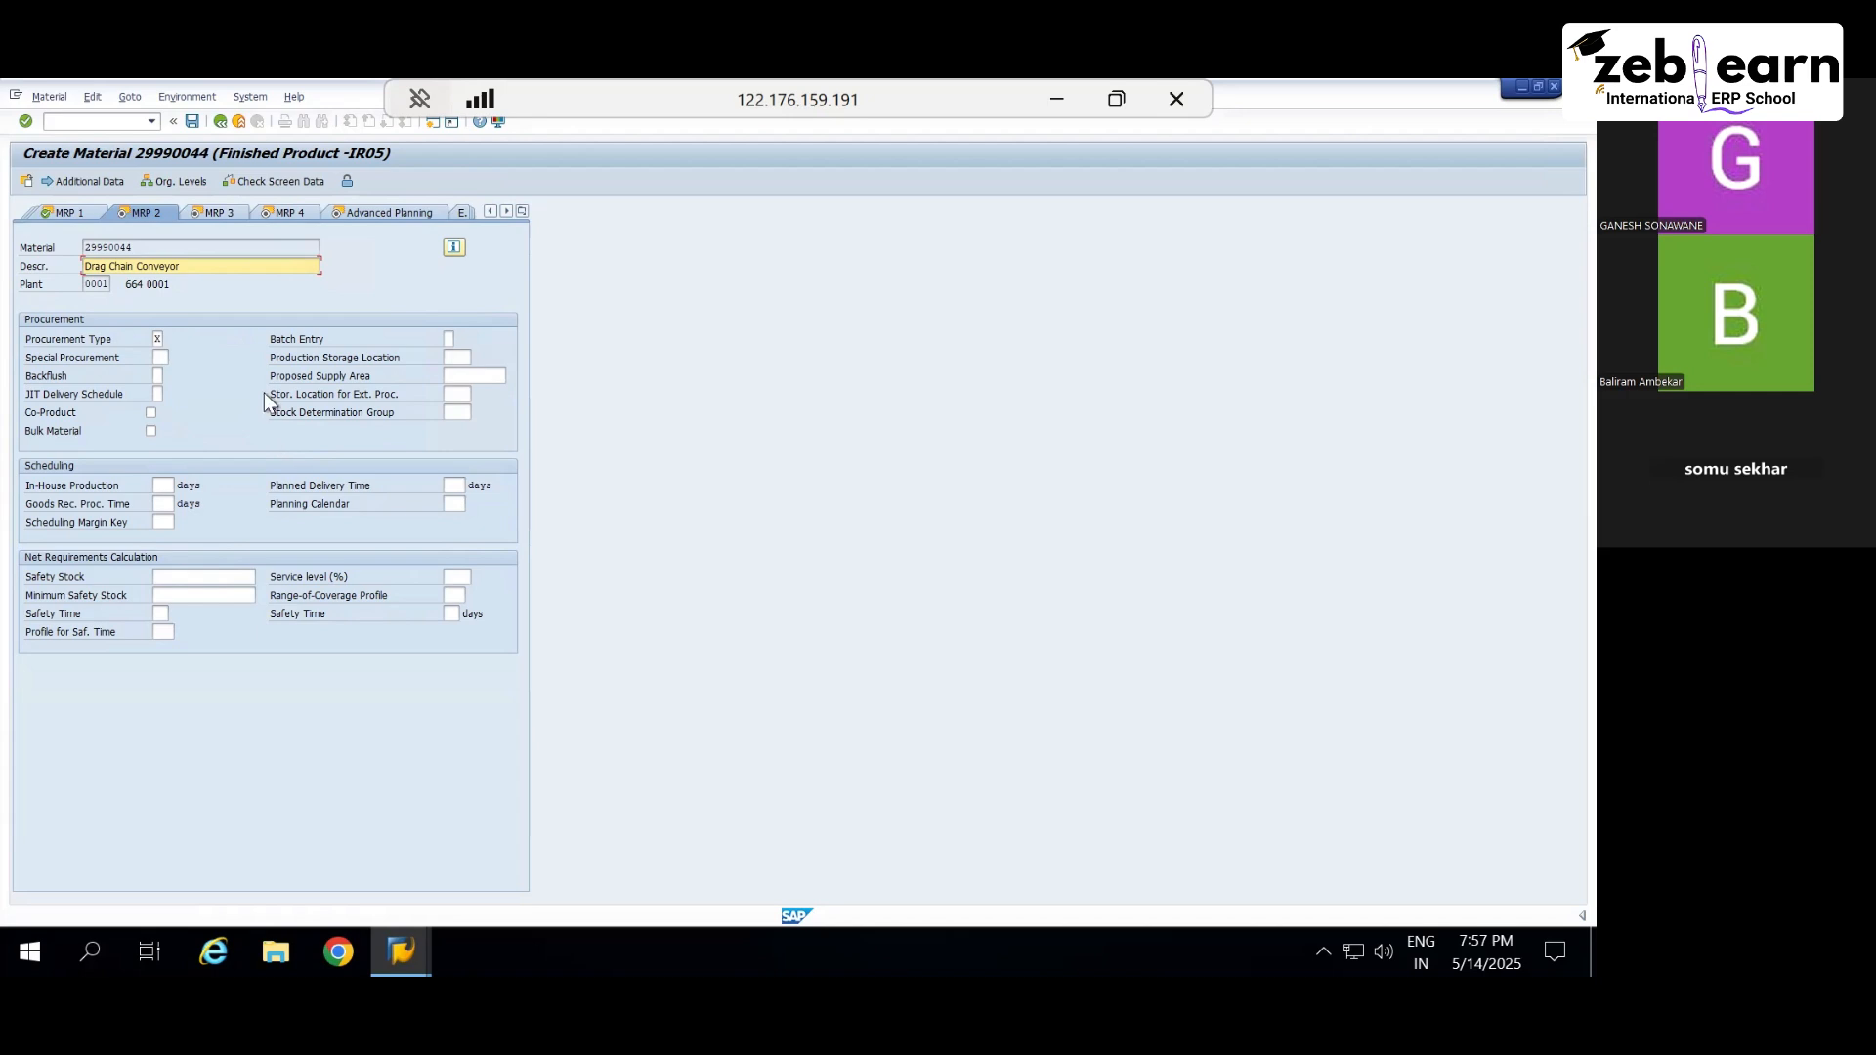
# Step: Set the in-house production time to 1 day and continue to the MRP 3 view
pyautogui.click(164, 485)
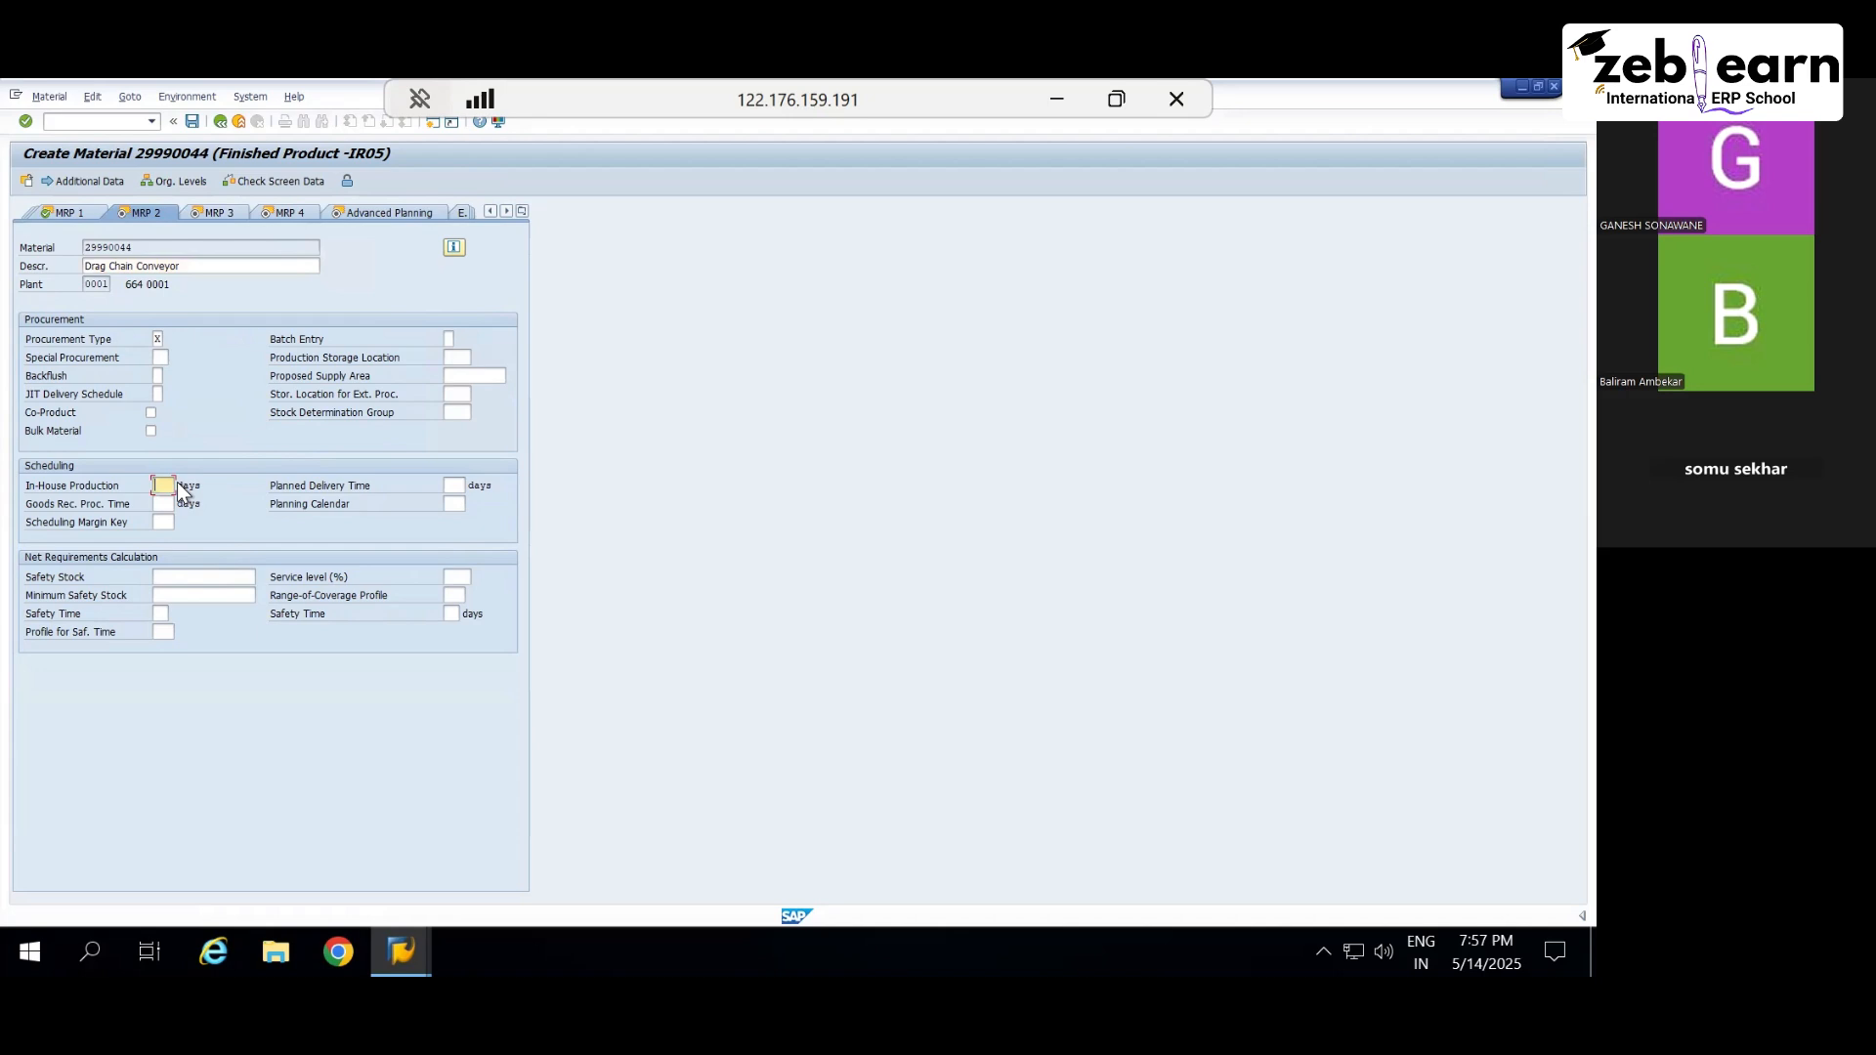
pyautogui.write('1')
pyautogui.press('Return')
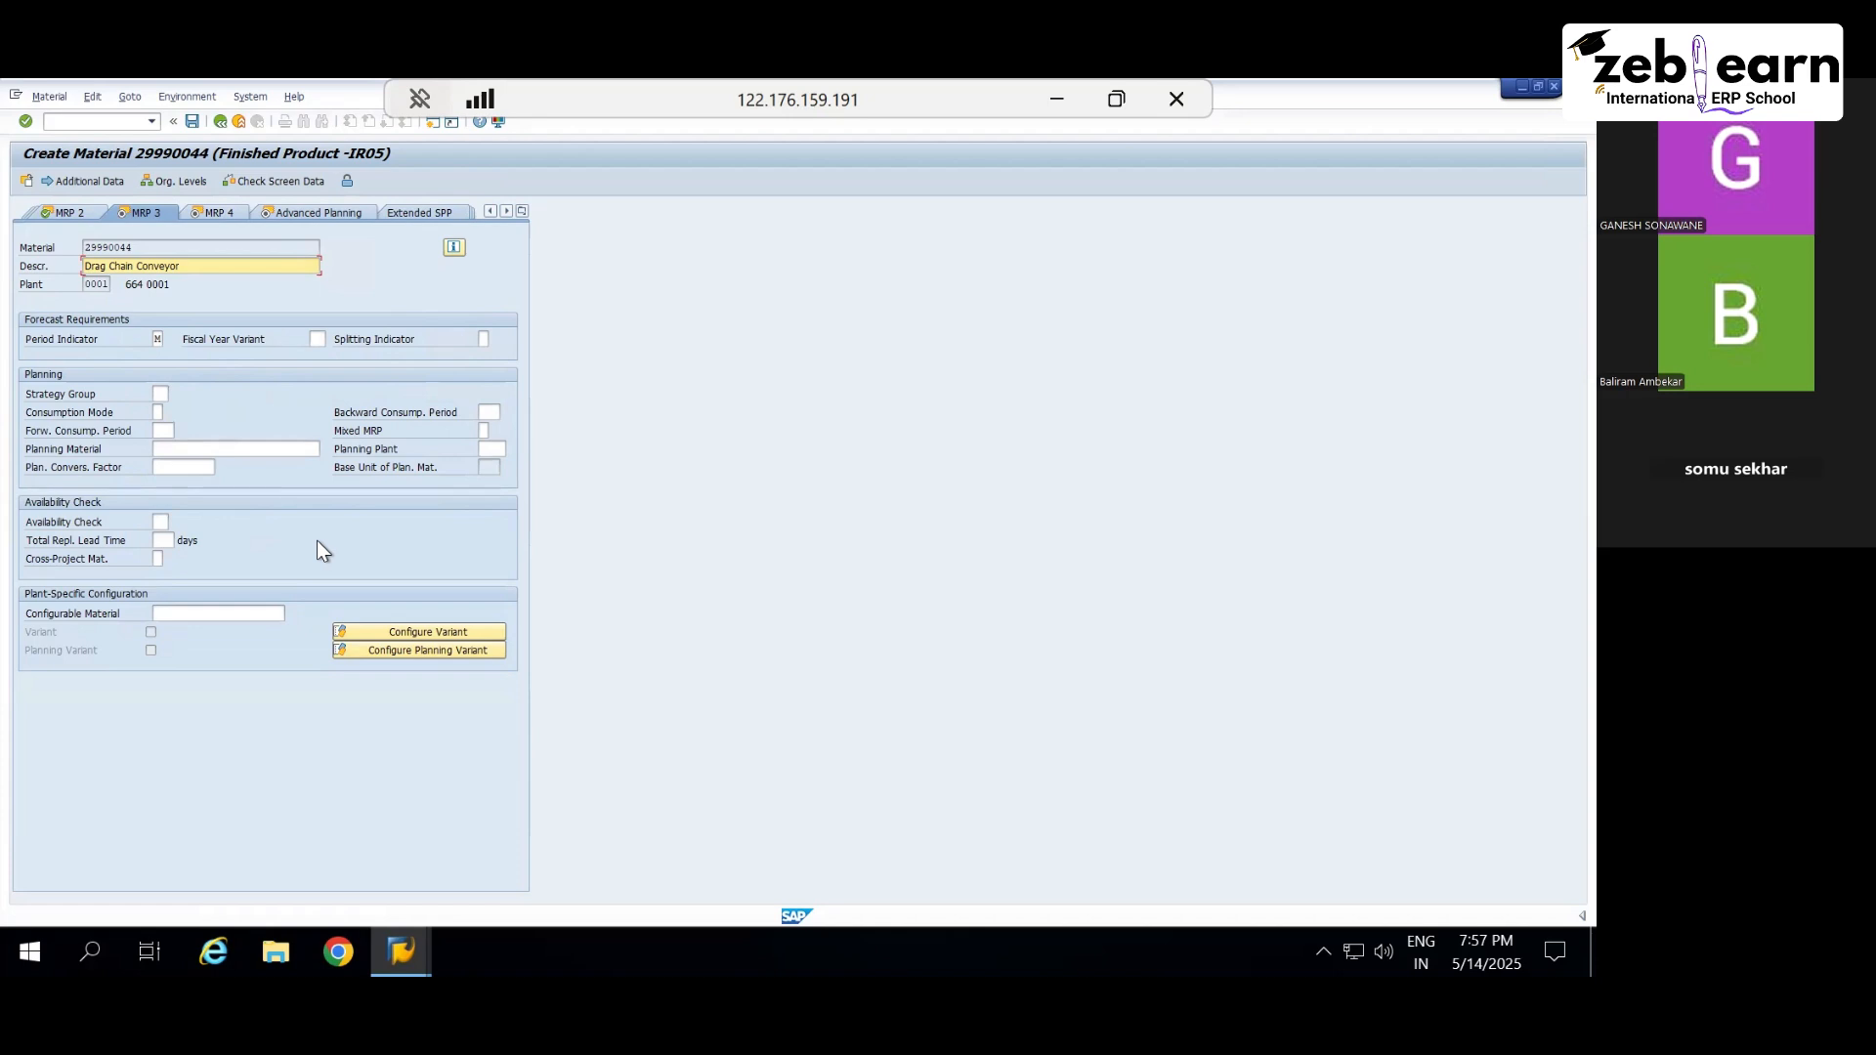
# Step: Set the strategy group to 11 (Make-to-stock prod./gross reqmts plng)
pyautogui.click(161, 393)
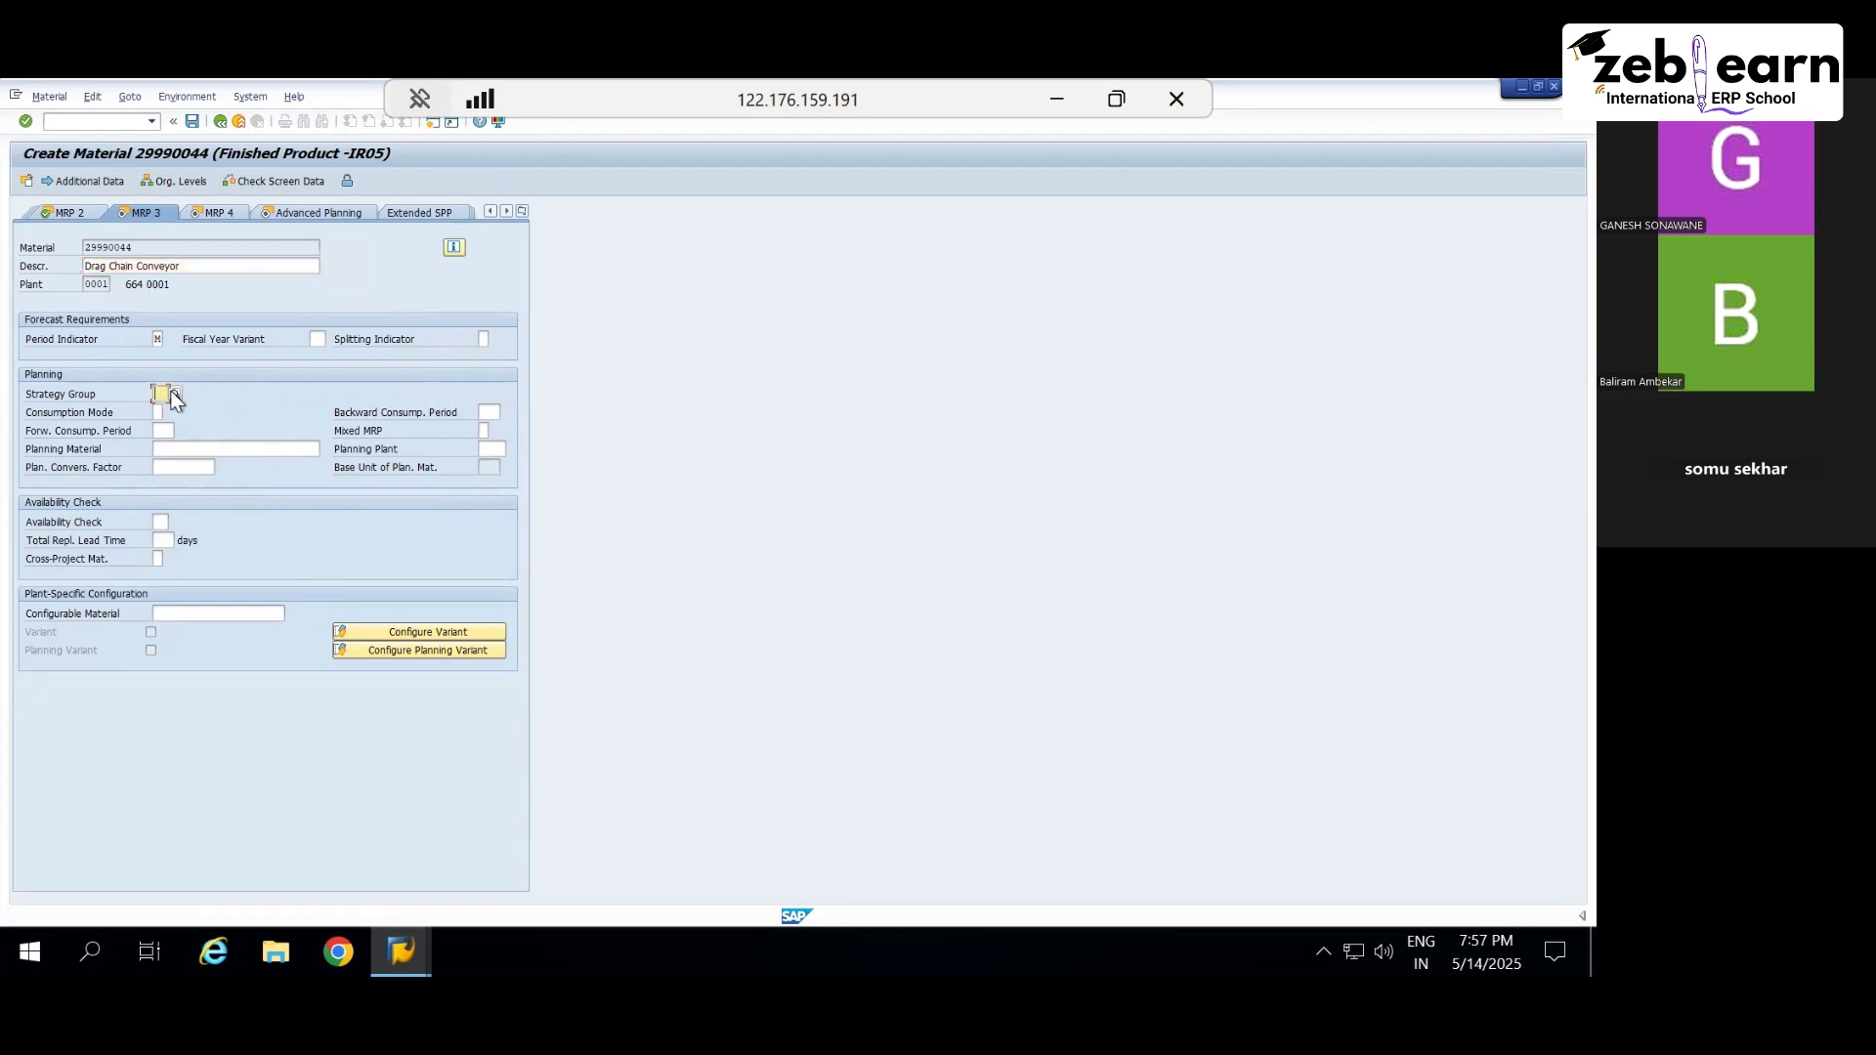
pyautogui.click(175, 392)
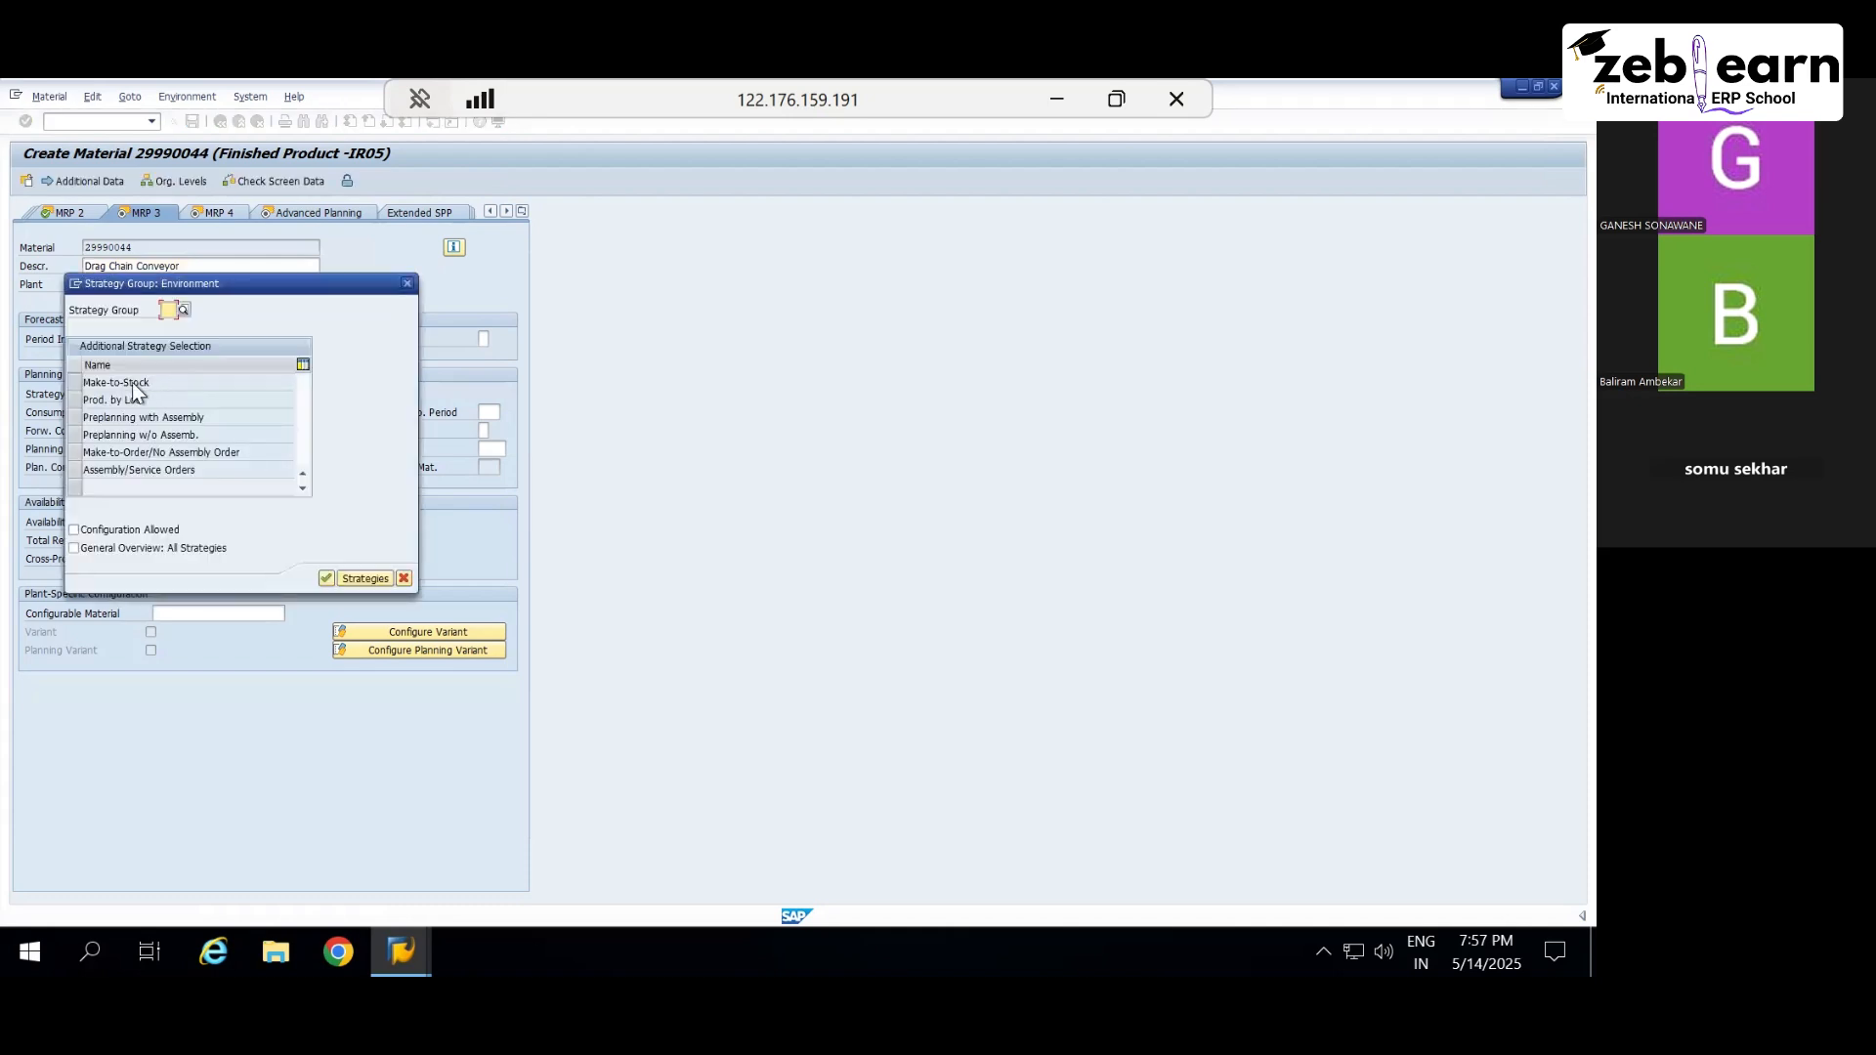
pyautogui.doubleClick(136, 383)
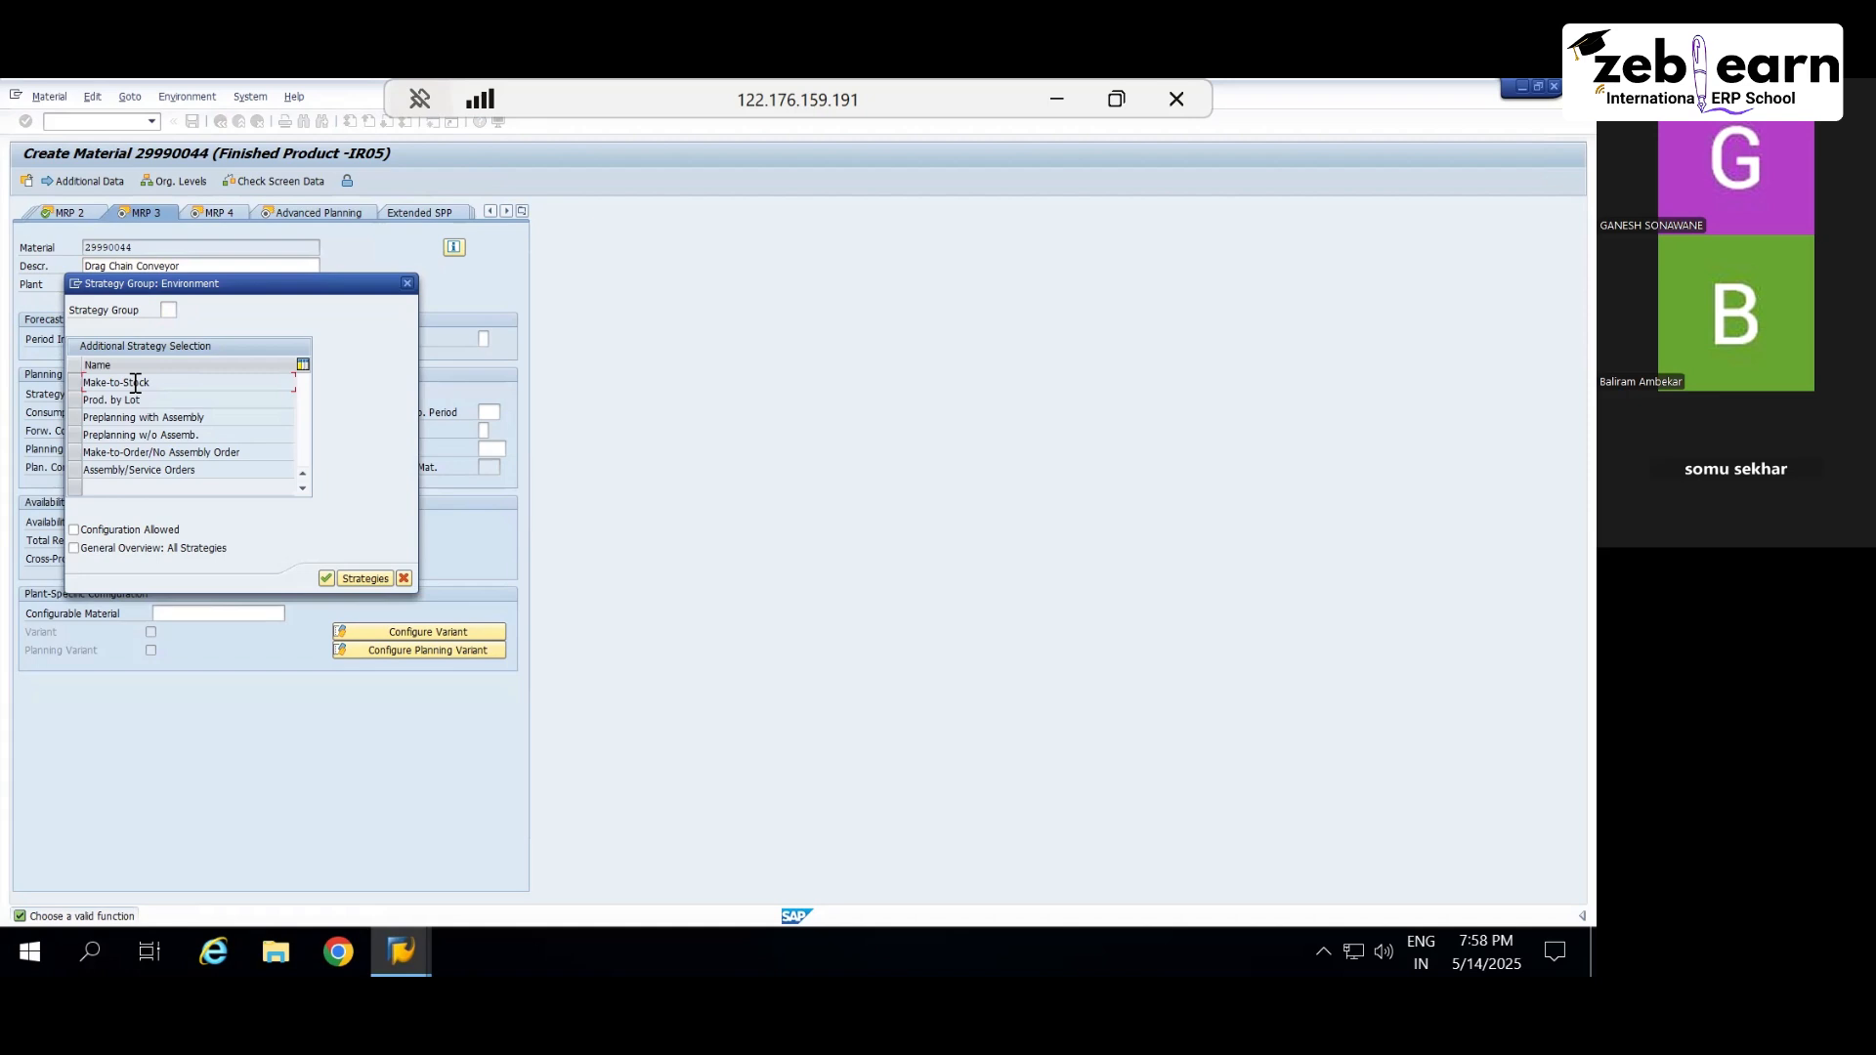
pyautogui.click(76, 383)
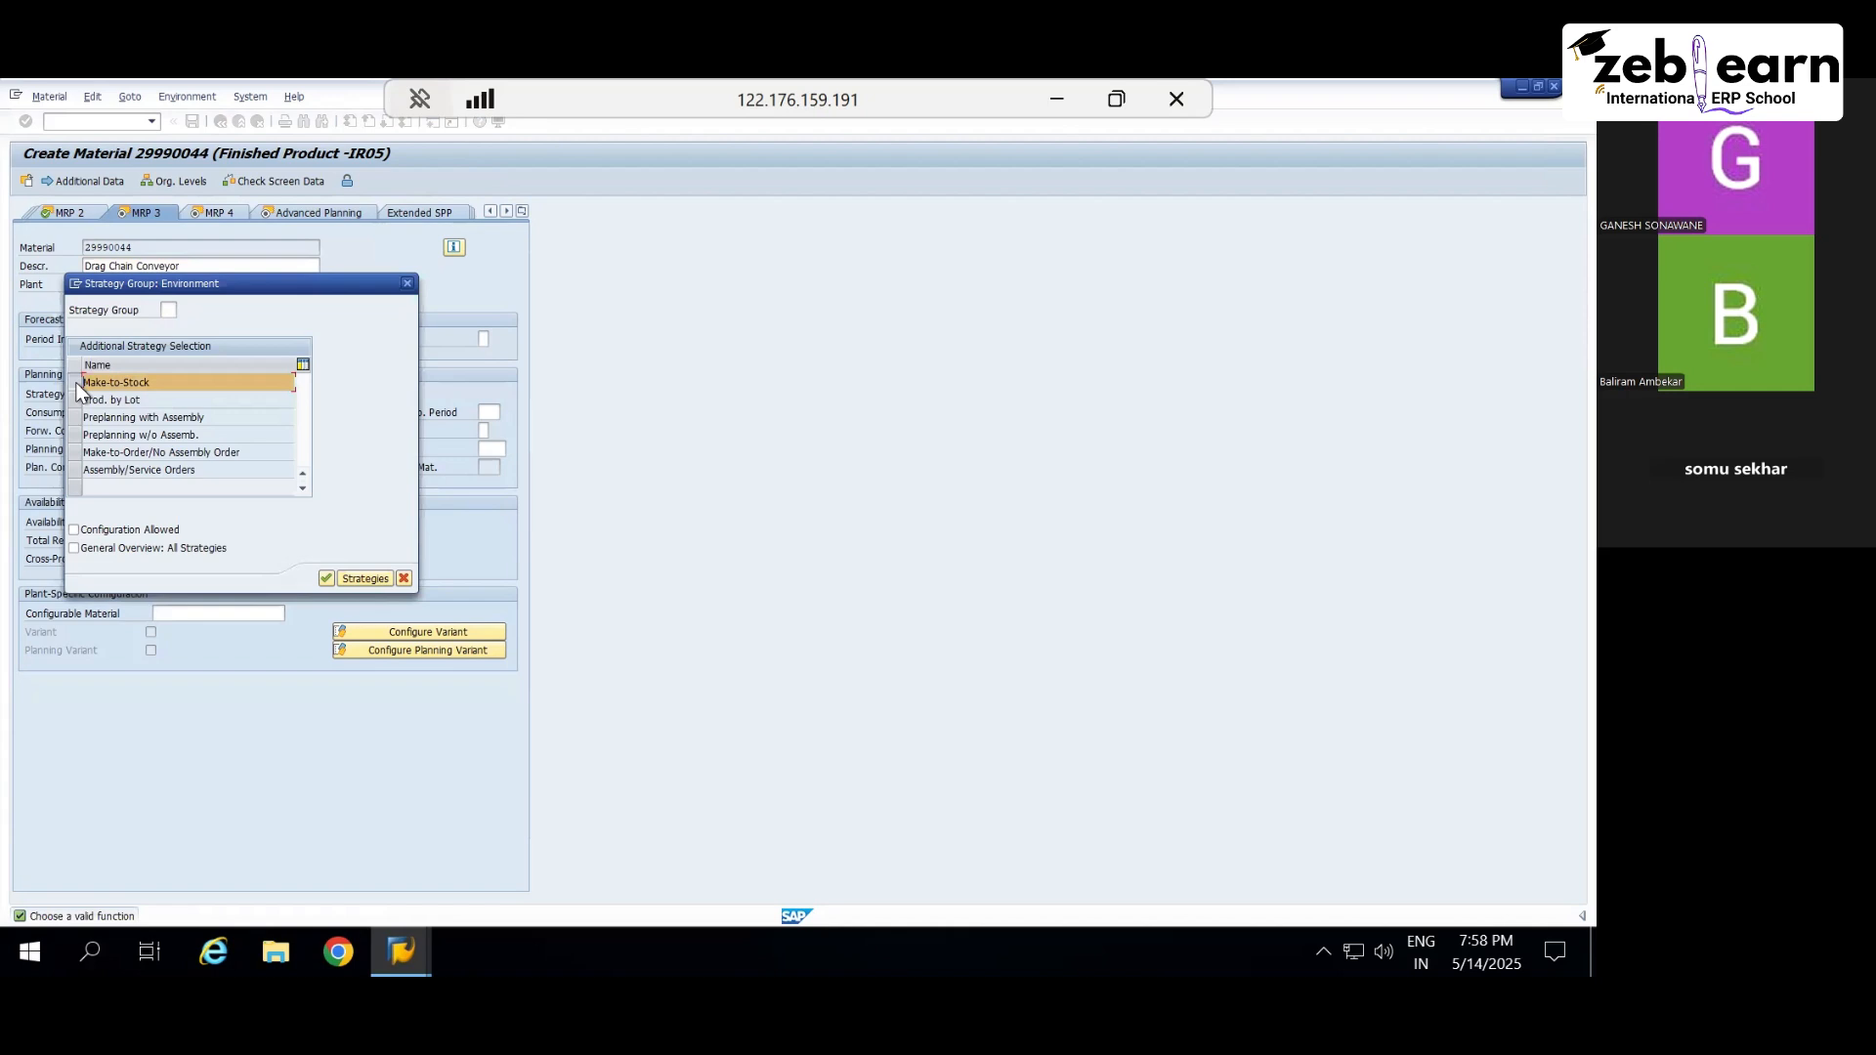
pyautogui.click(76, 453)
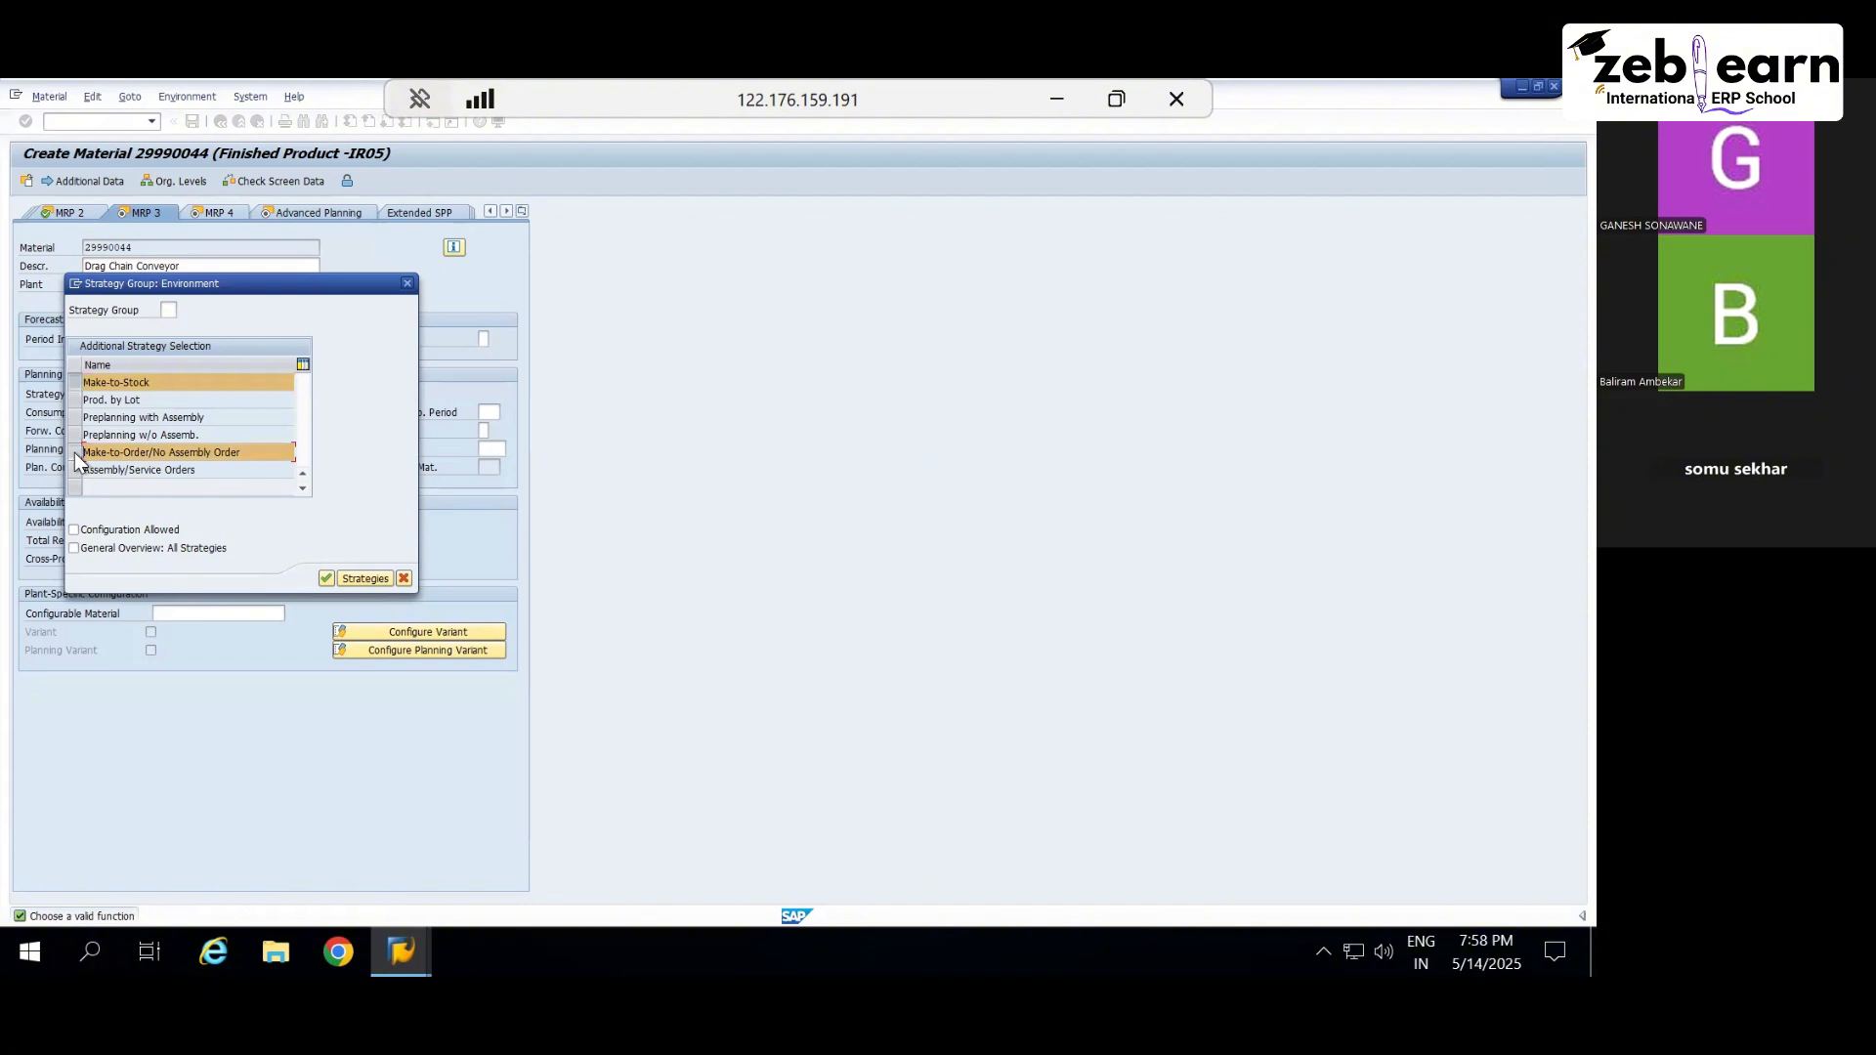
pyautogui.click(78, 384)
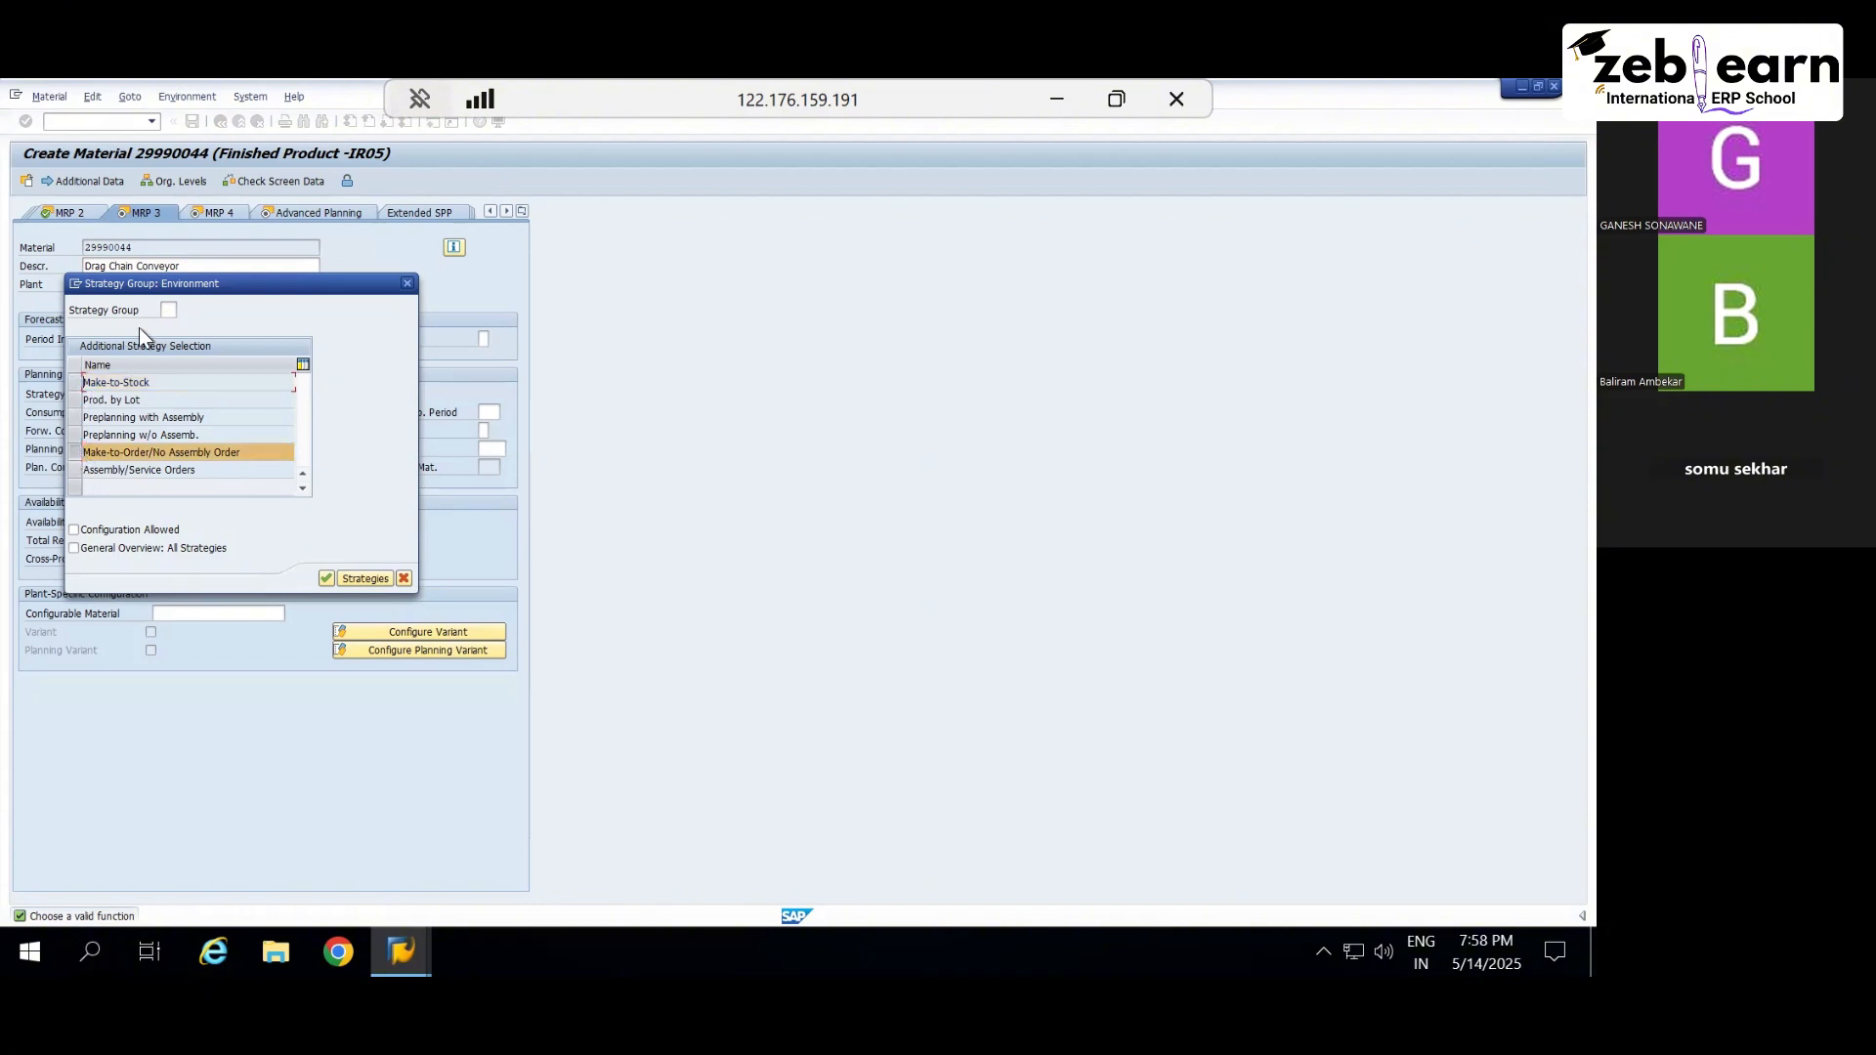
pyautogui.click(168, 310)
pyautogui.press('F4')
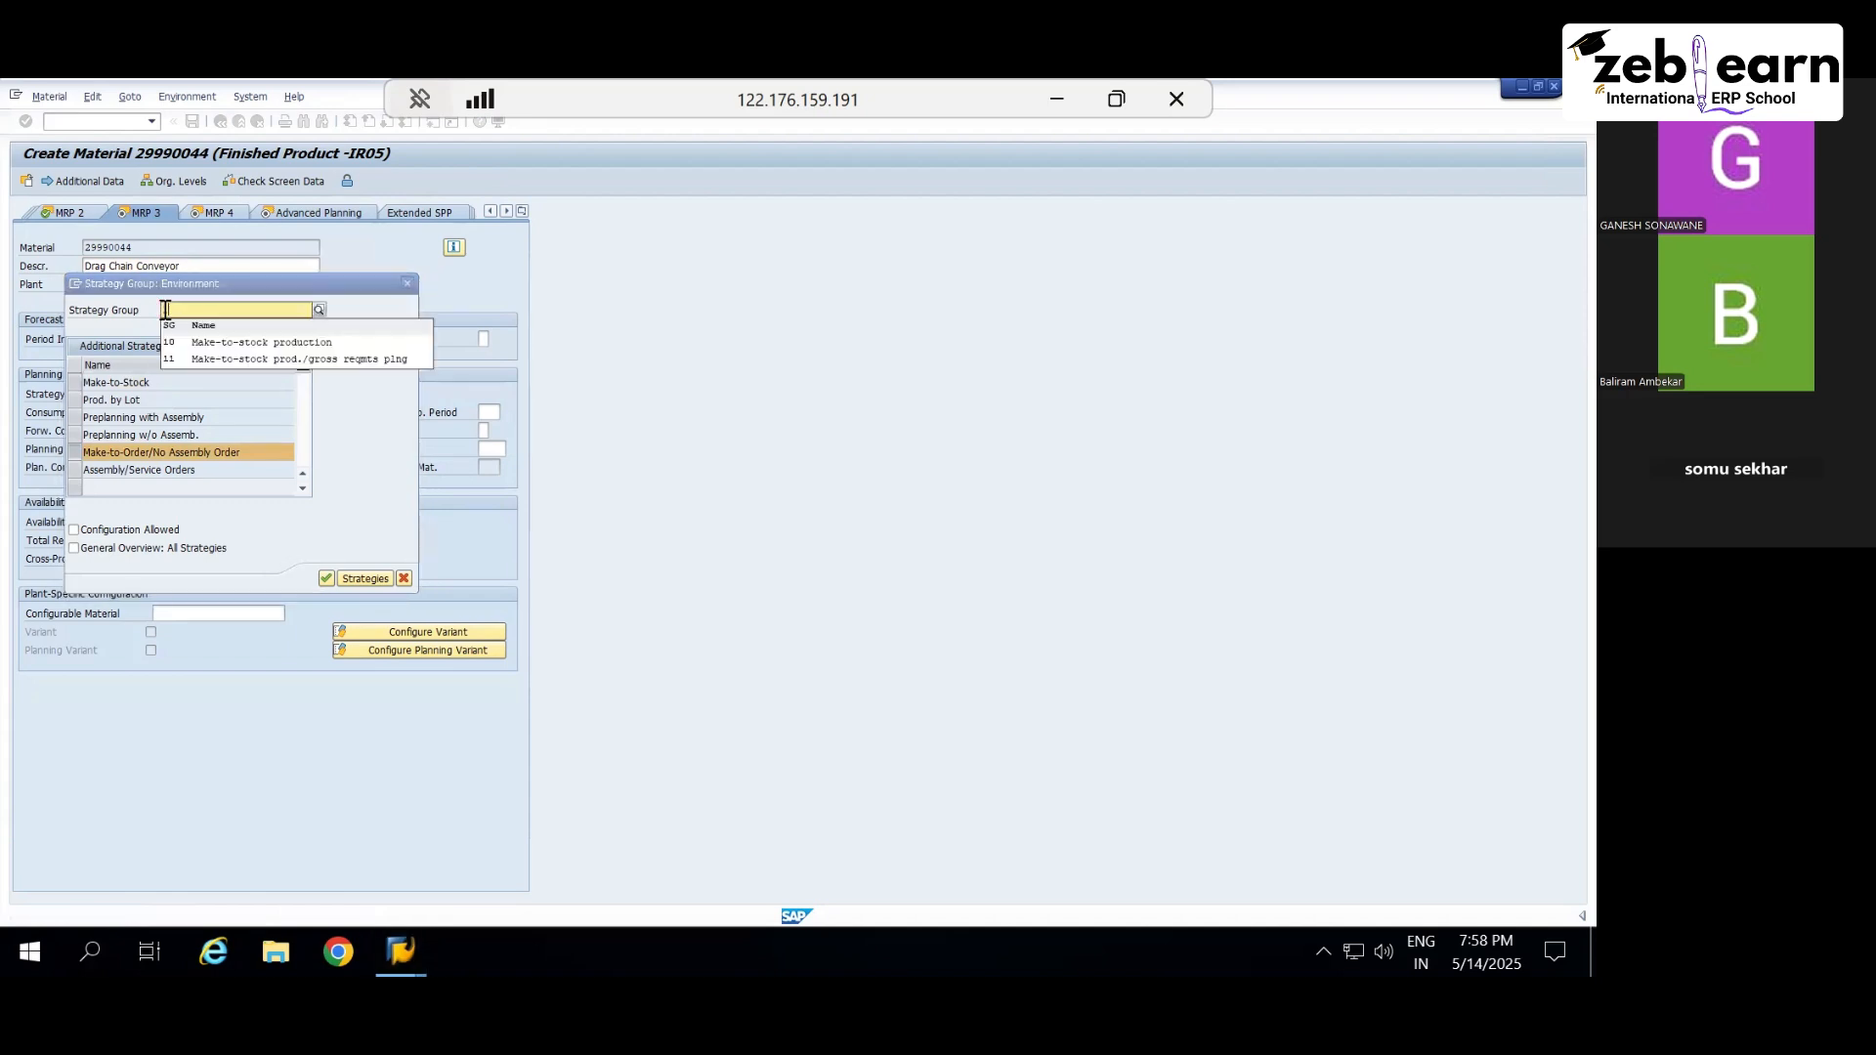
pyautogui.click(284, 359)
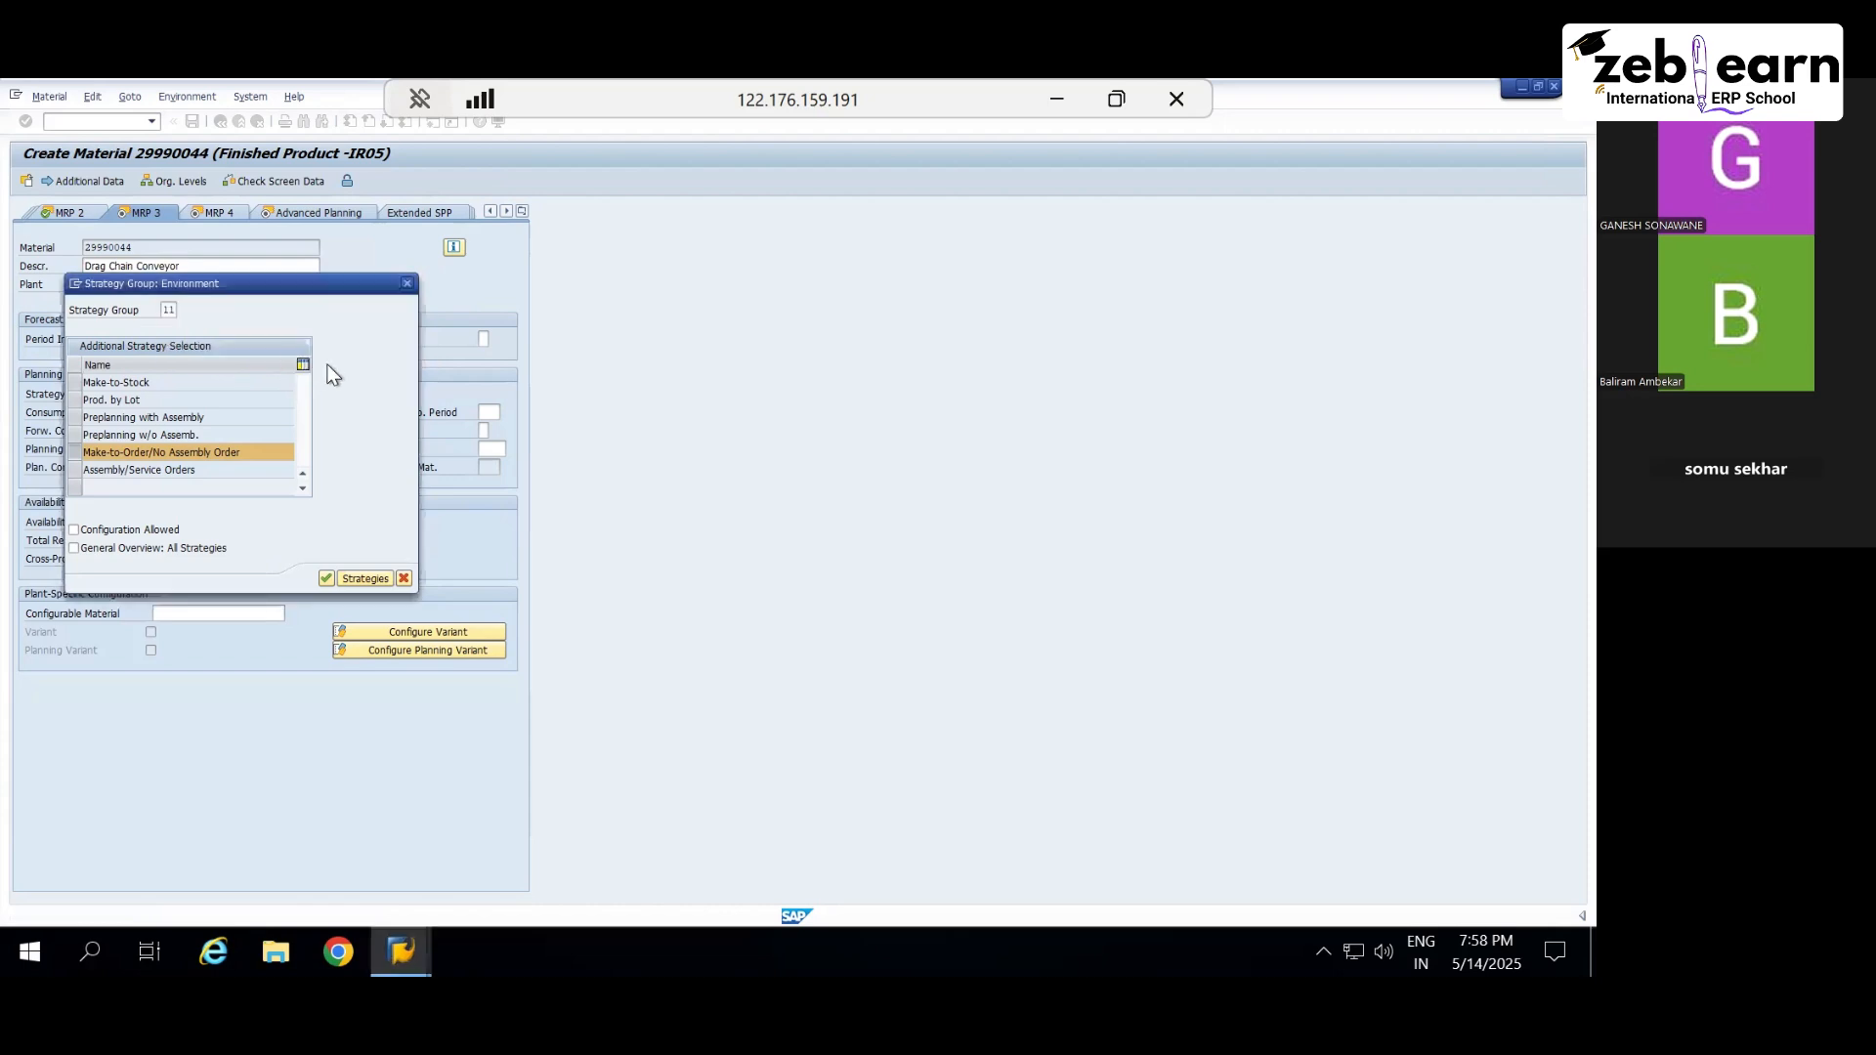
pyautogui.click(326, 578)
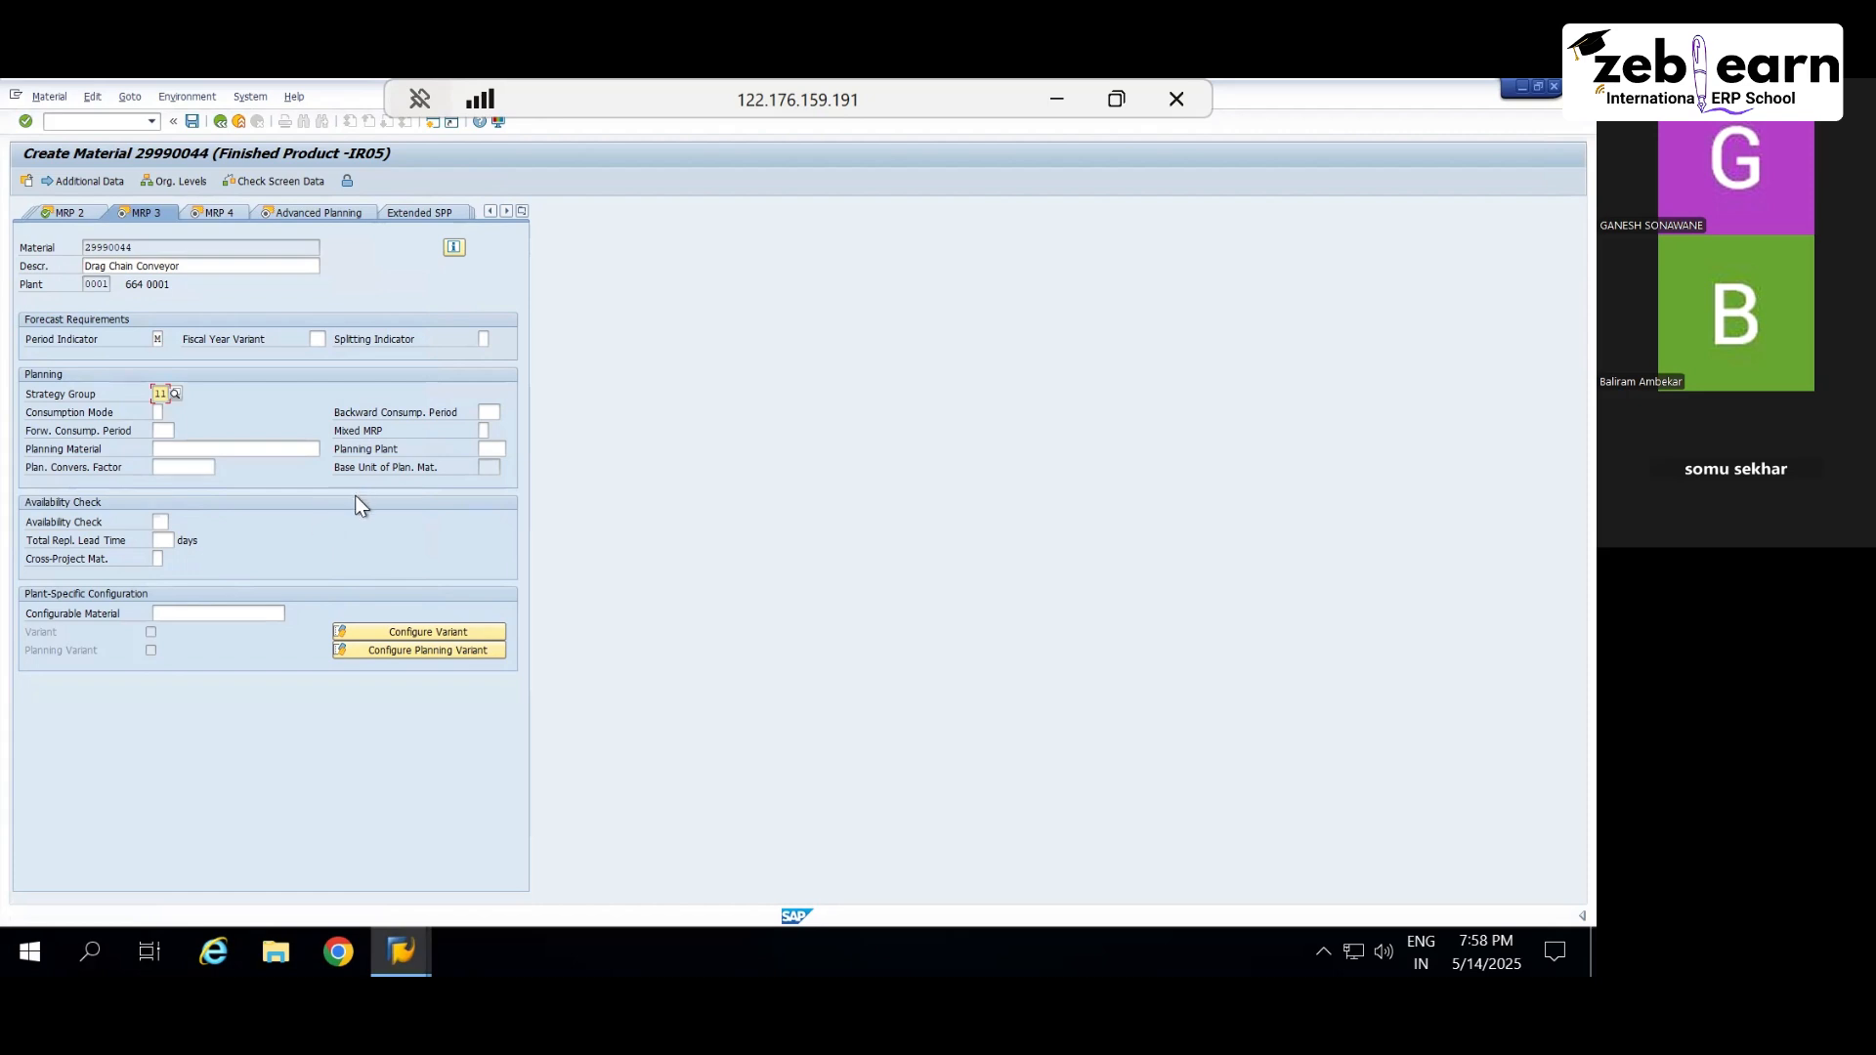
# Step: Set the availability check to 01 (Daily requirements) and continue to the MRP 4 view
pyautogui.click(160, 519)
pyautogui.click(174, 520)
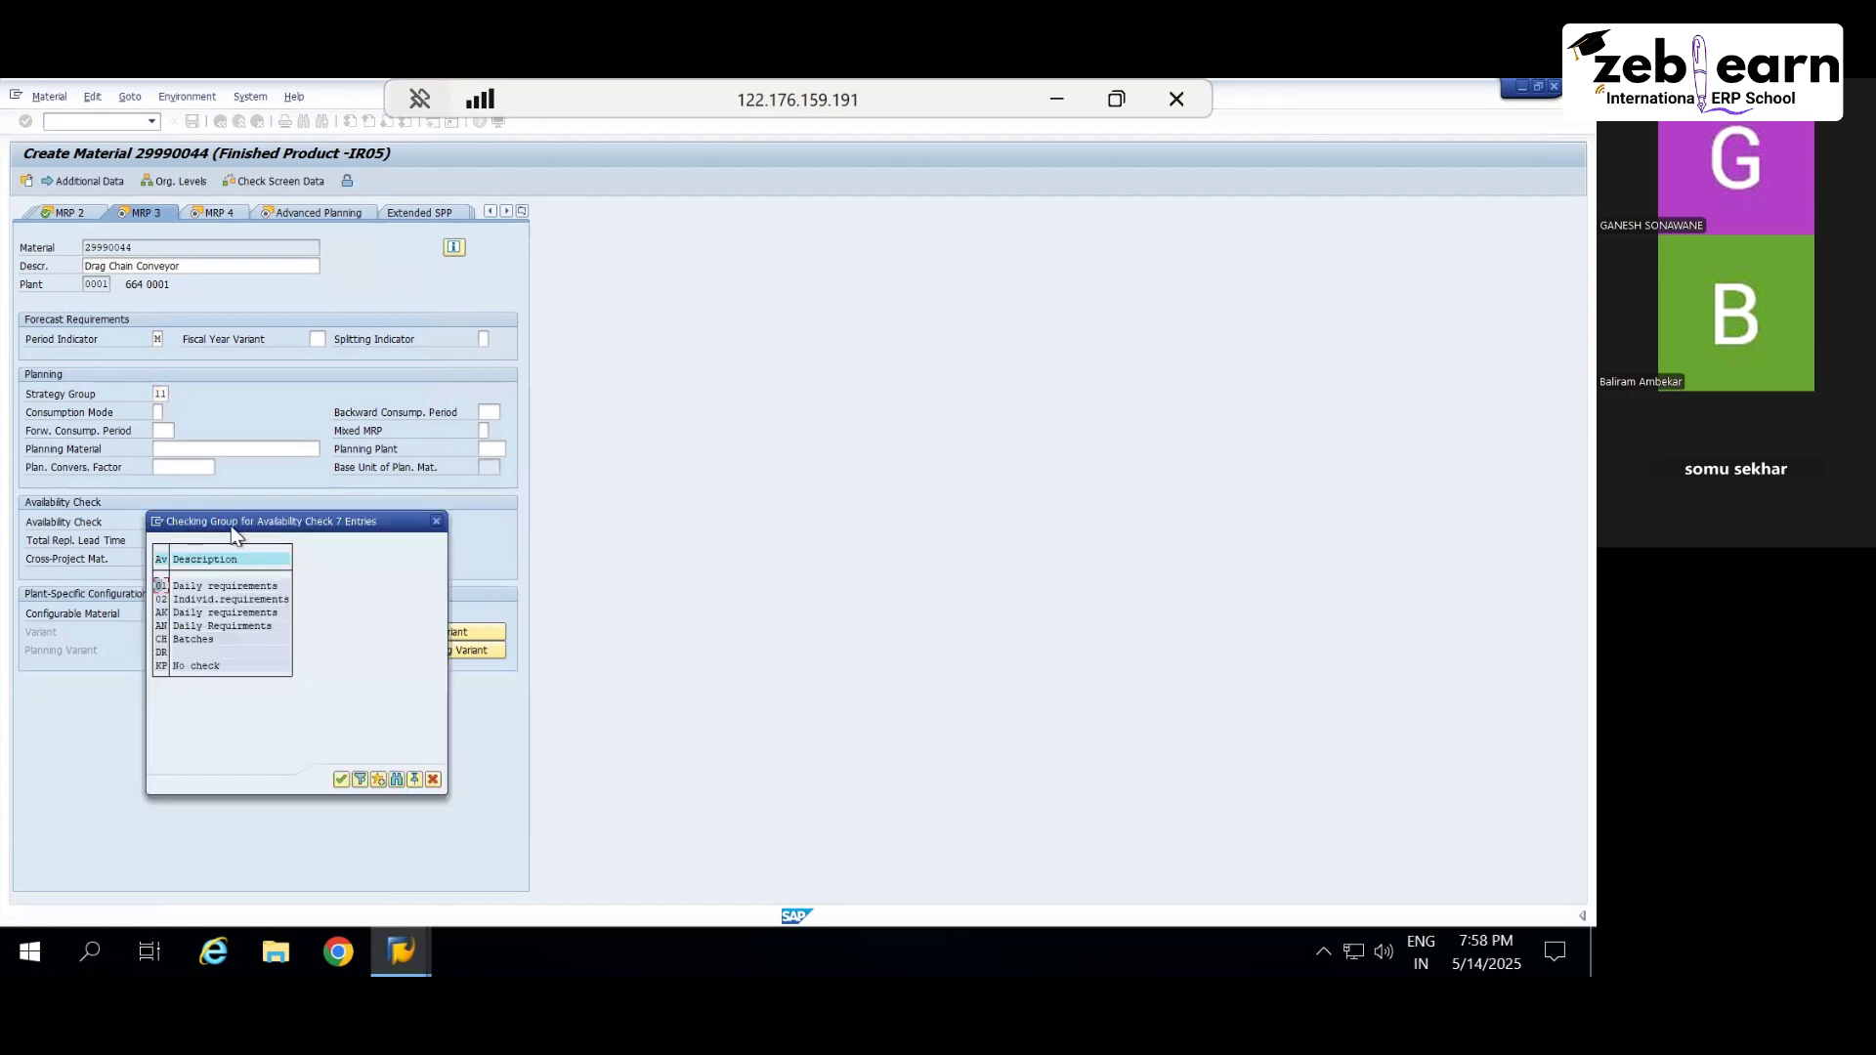
pyautogui.doubleClick(229, 585)
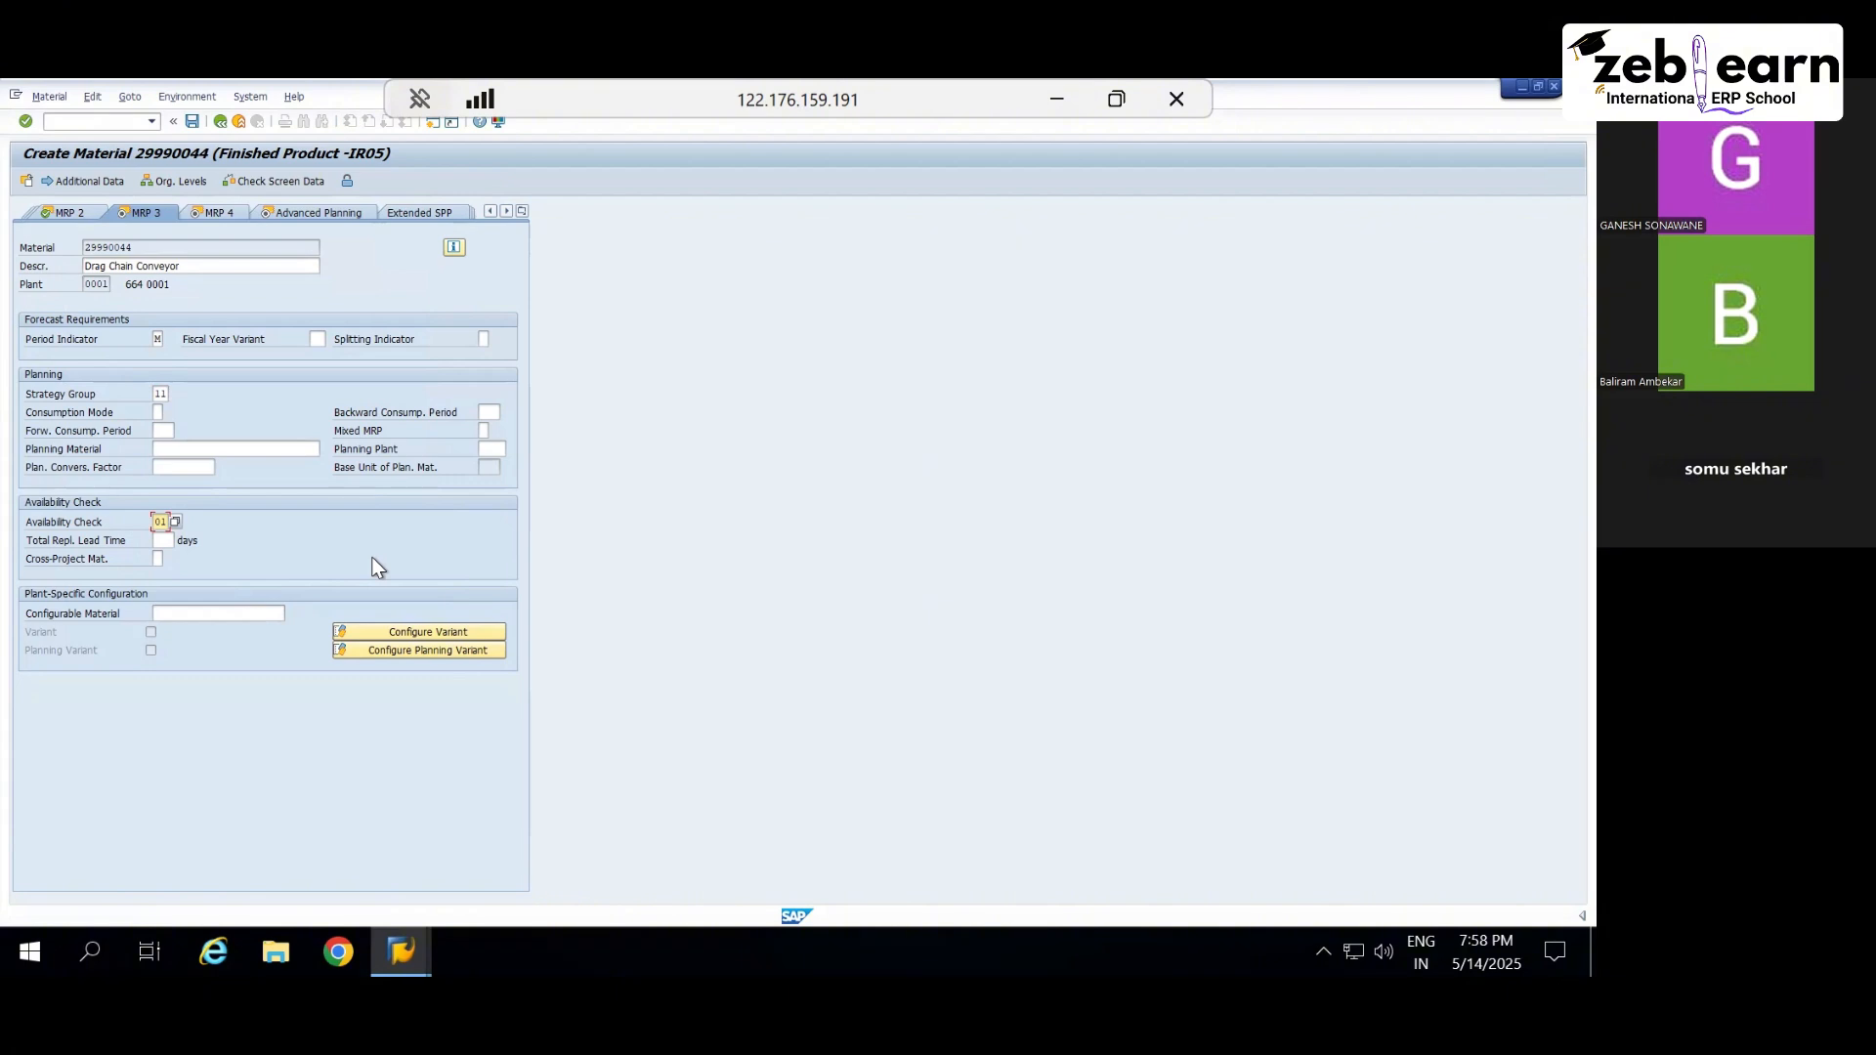
pyautogui.press('Return')
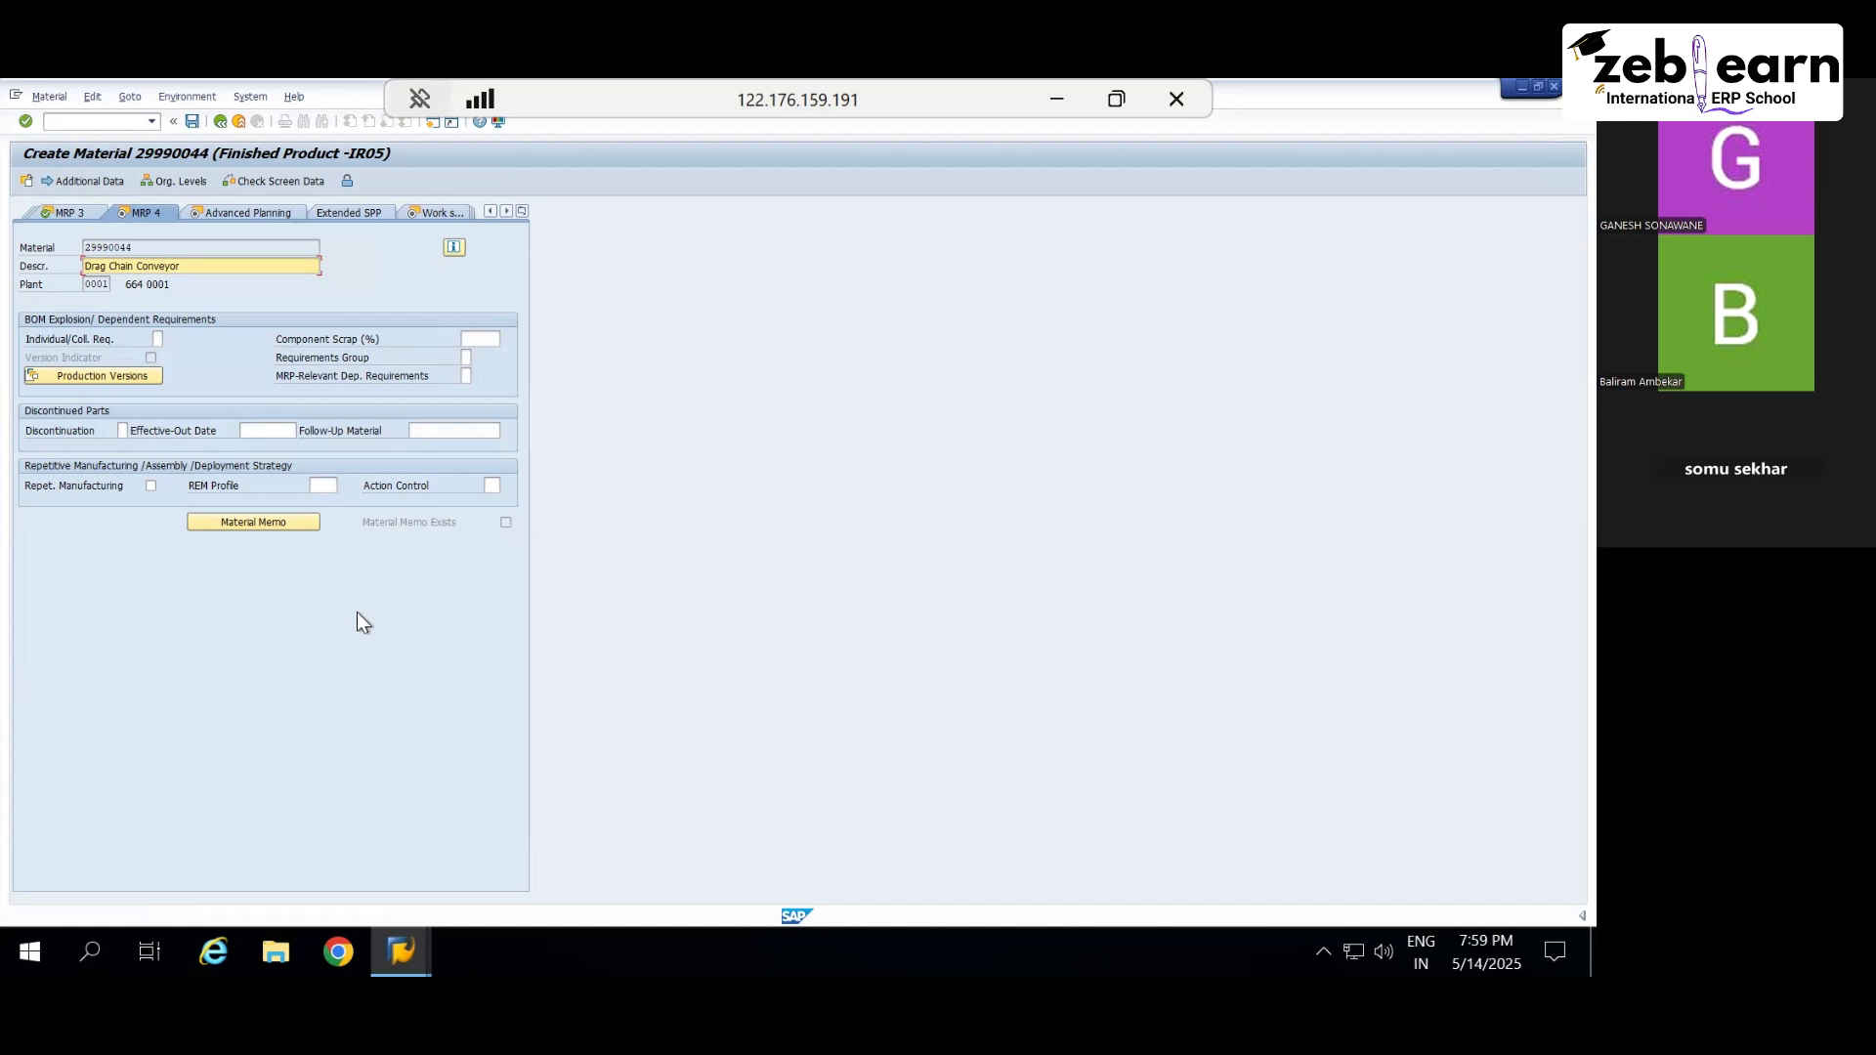
# Step: Continue through the MRP 4 and Advanced Planning views to Work scheduling without entries and save the material
pyautogui.press('Return')
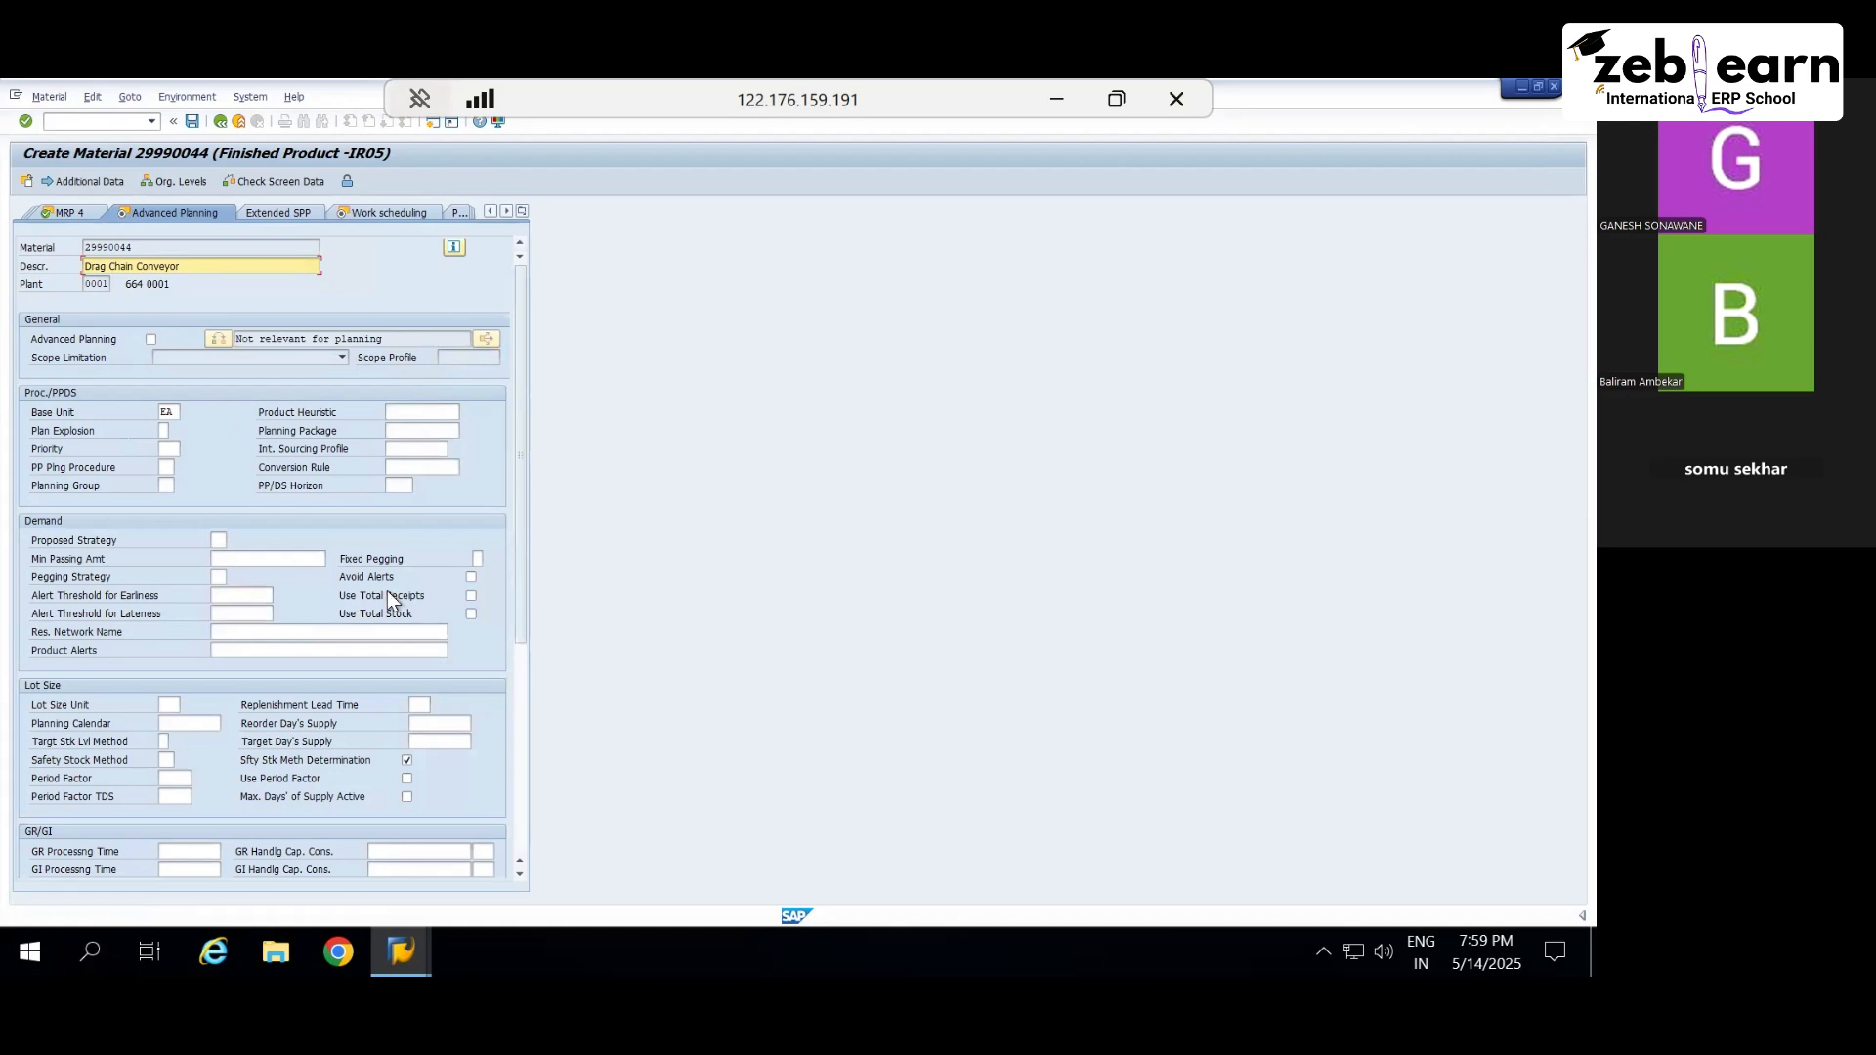
pyautogui.press('Return')
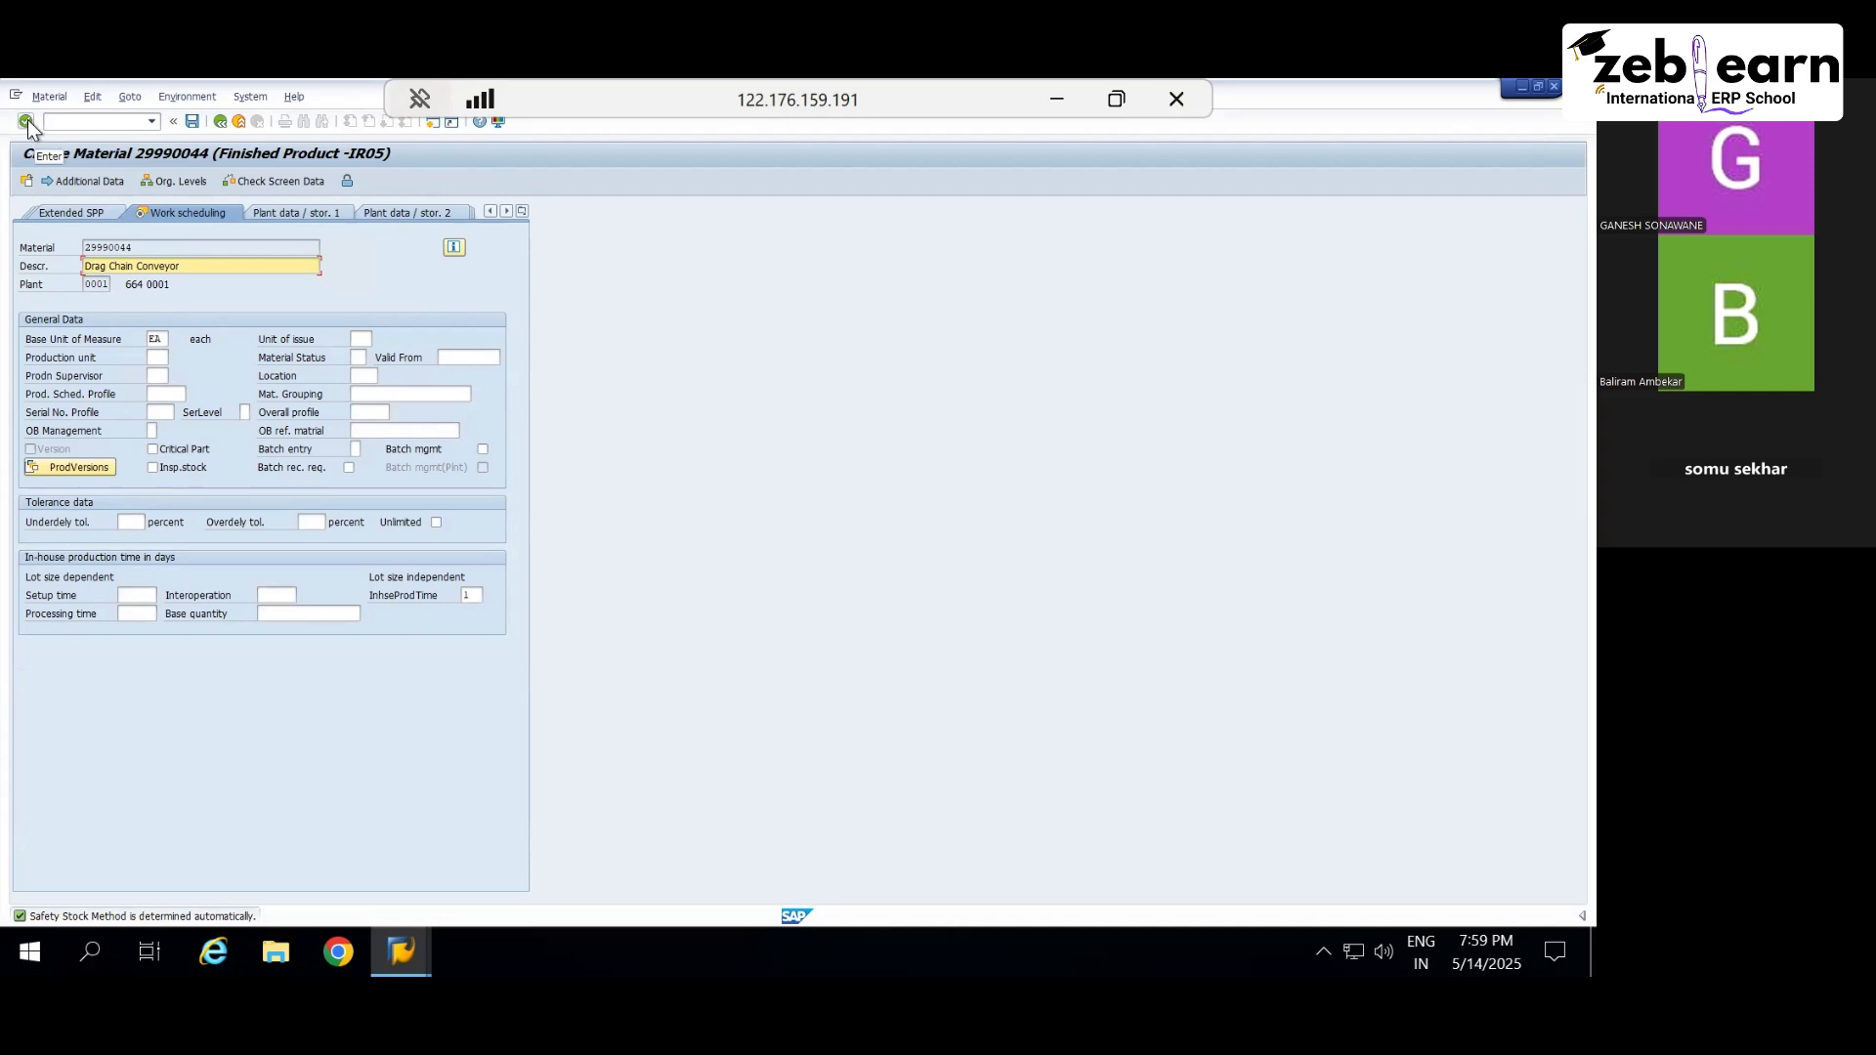
pyautogui.click(193, 121)
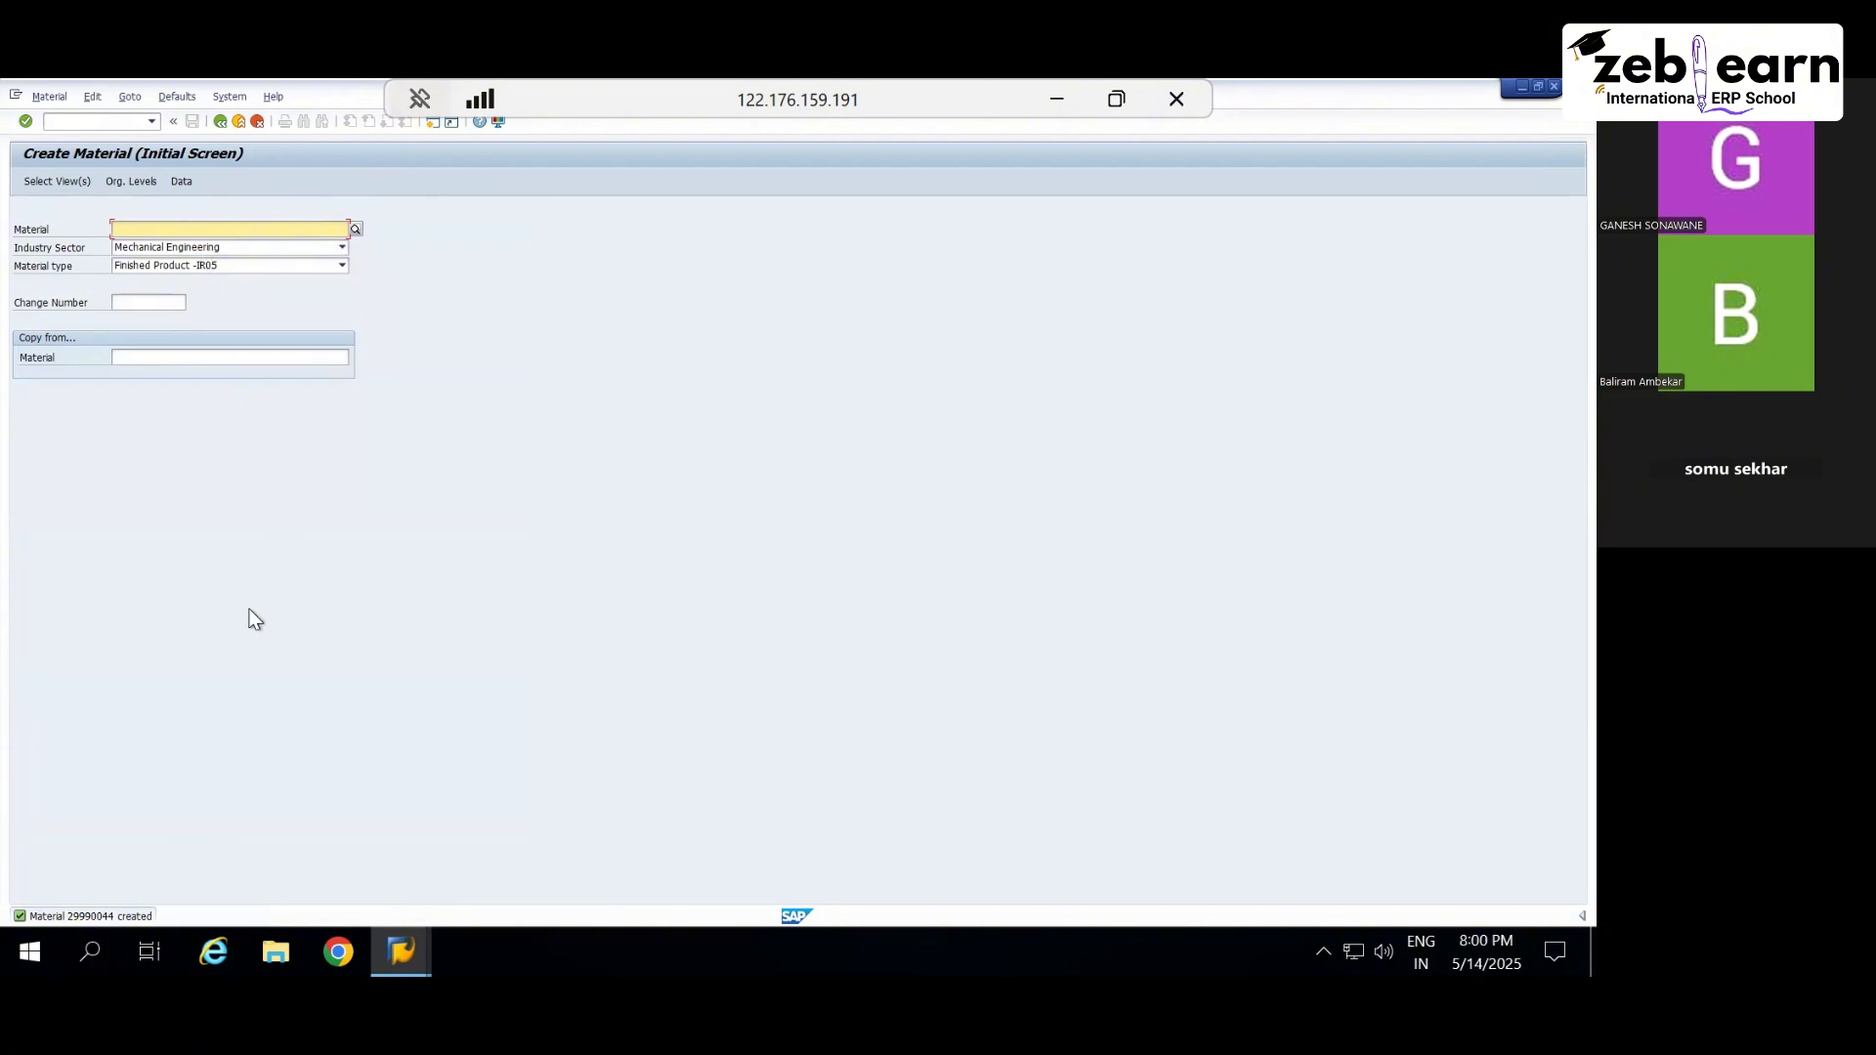
# Step: Leave material creation and open the Materials List transaction MM60
pyautogui.click(221, 120)
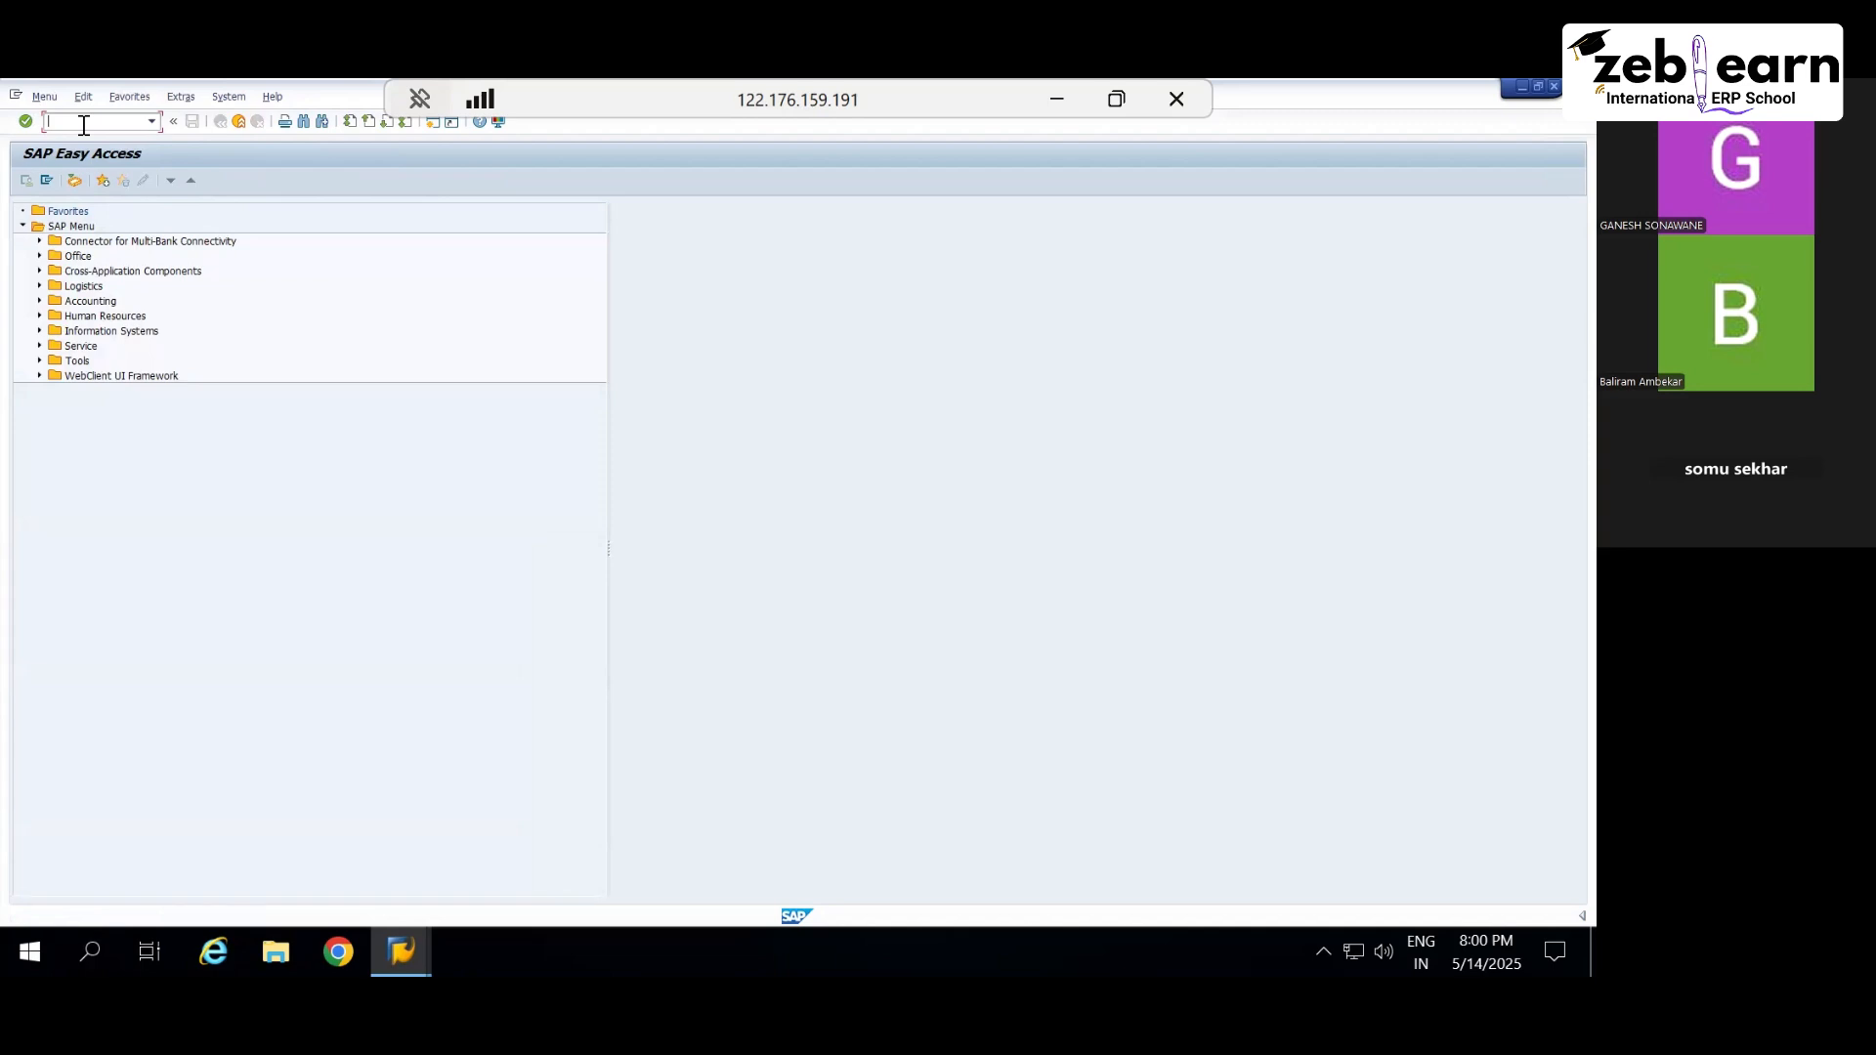
pyautogui.write('mm60')
pyautogui.press('Return')
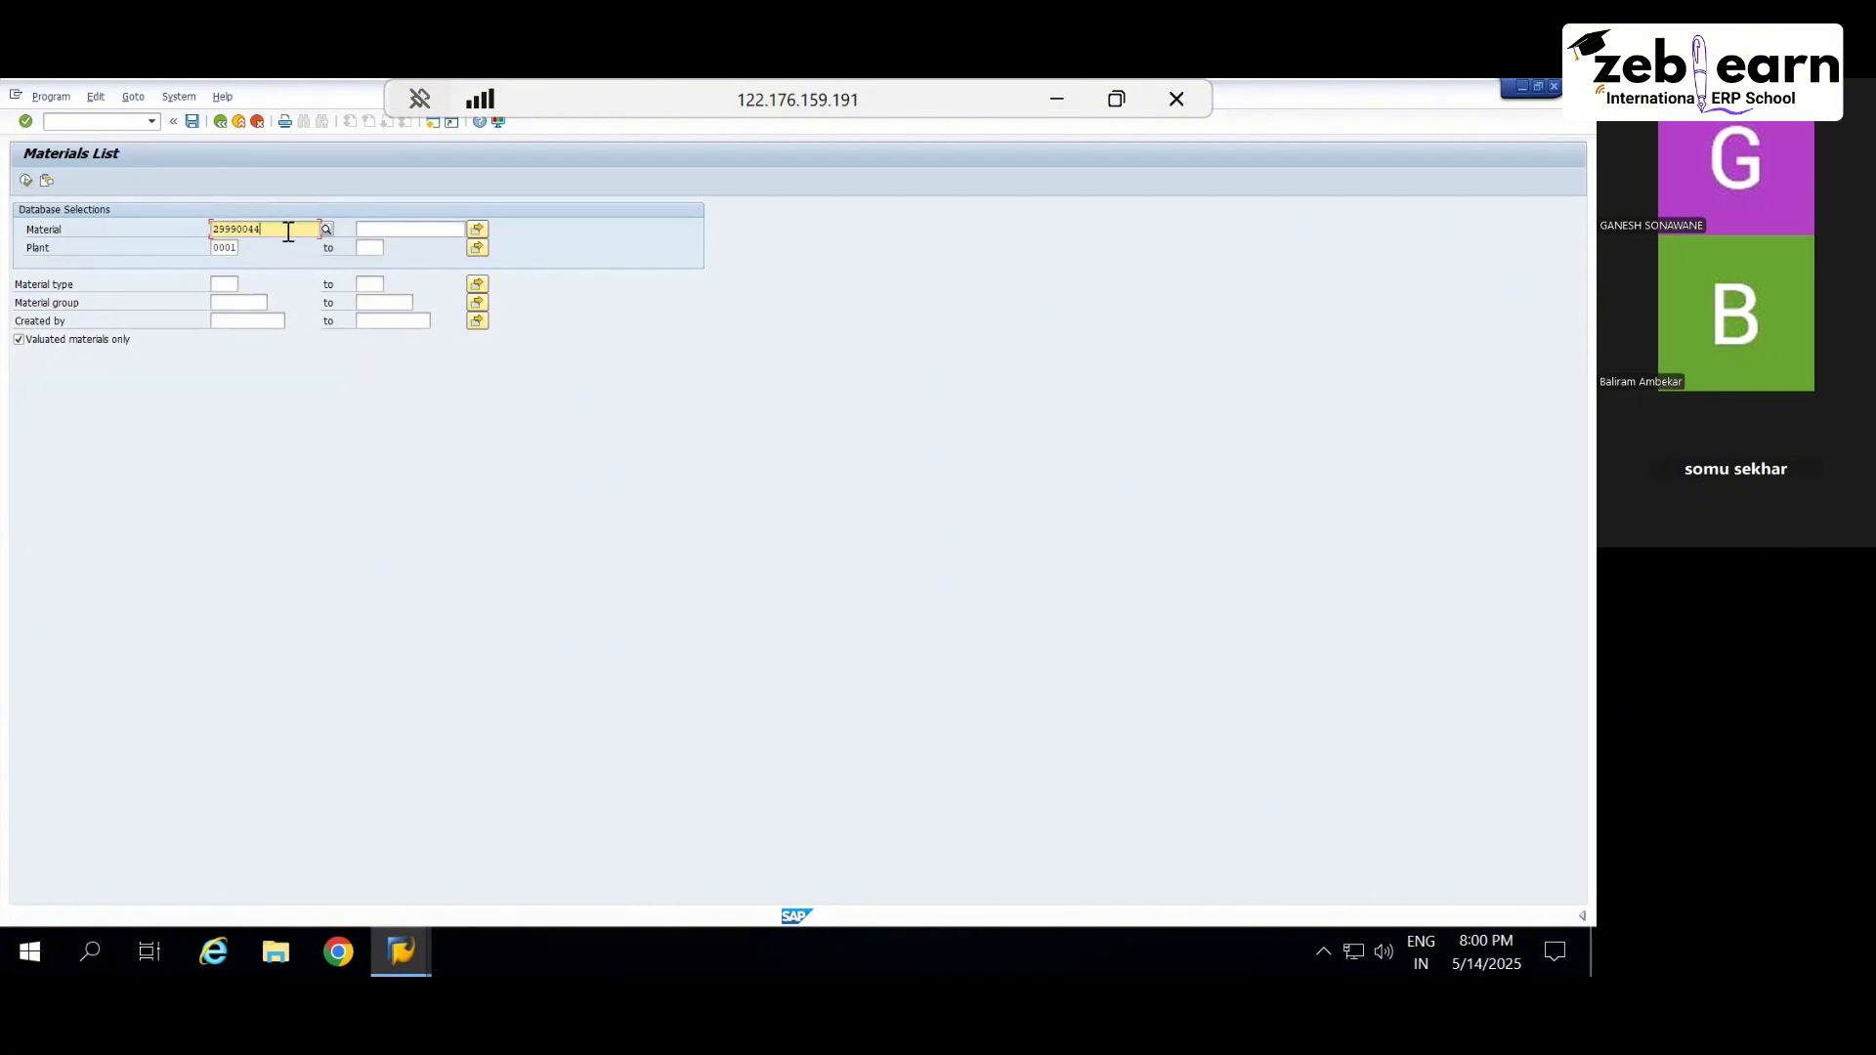
# Step: Clear the material number from the selection and list the valuated materials of plant 0001
pyautogui.press('BackSpace')
pyautogui.press('BackSpace')
pyautogui.press('BackSpace')
pyautogui.press('BackSpace')
pyautogui.press('BackSpace')
pyautogui.press('BackSpace')
pyautogui.press('BackSpace')
pyautogui.press('BackSpace')
pyautogui.click(26, 182)
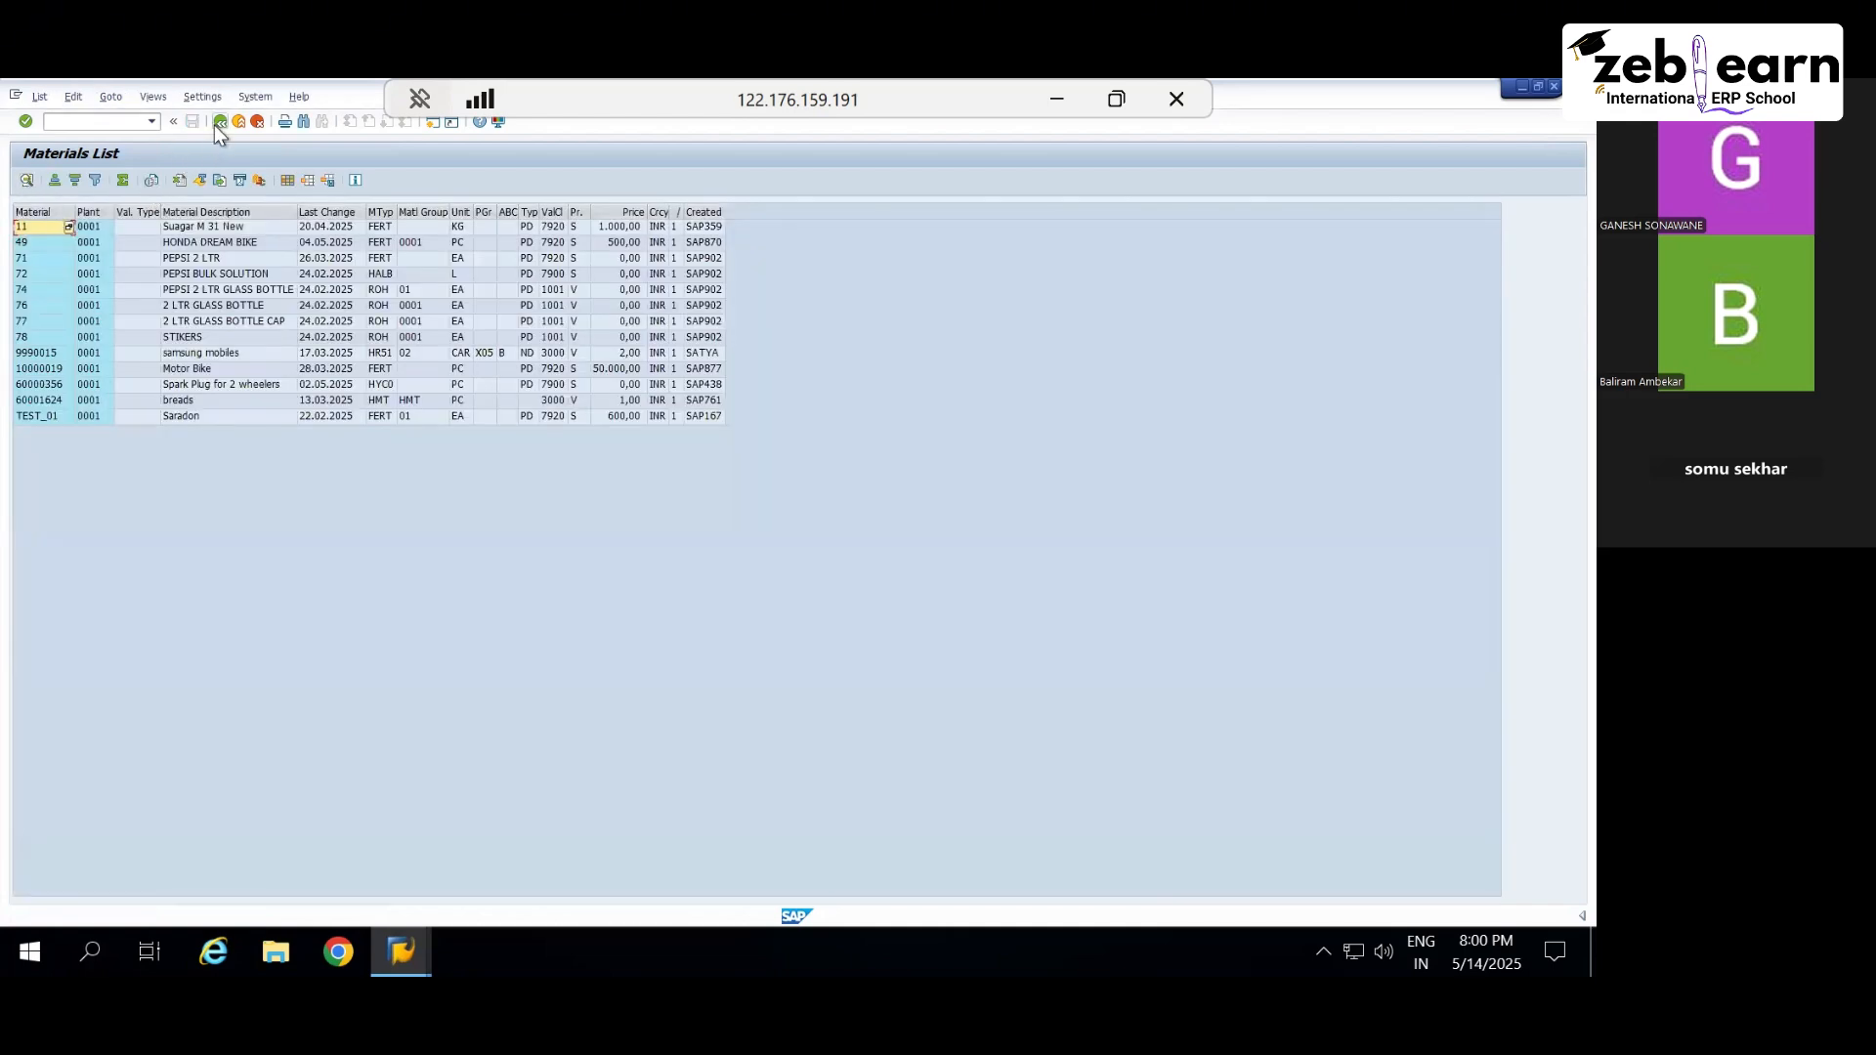
# Step: Turn off the restriction to valuated materials, rerun the list for plant 0001 and select the Drag Chain Conveyor entry
pyautogui.click(218, 122)
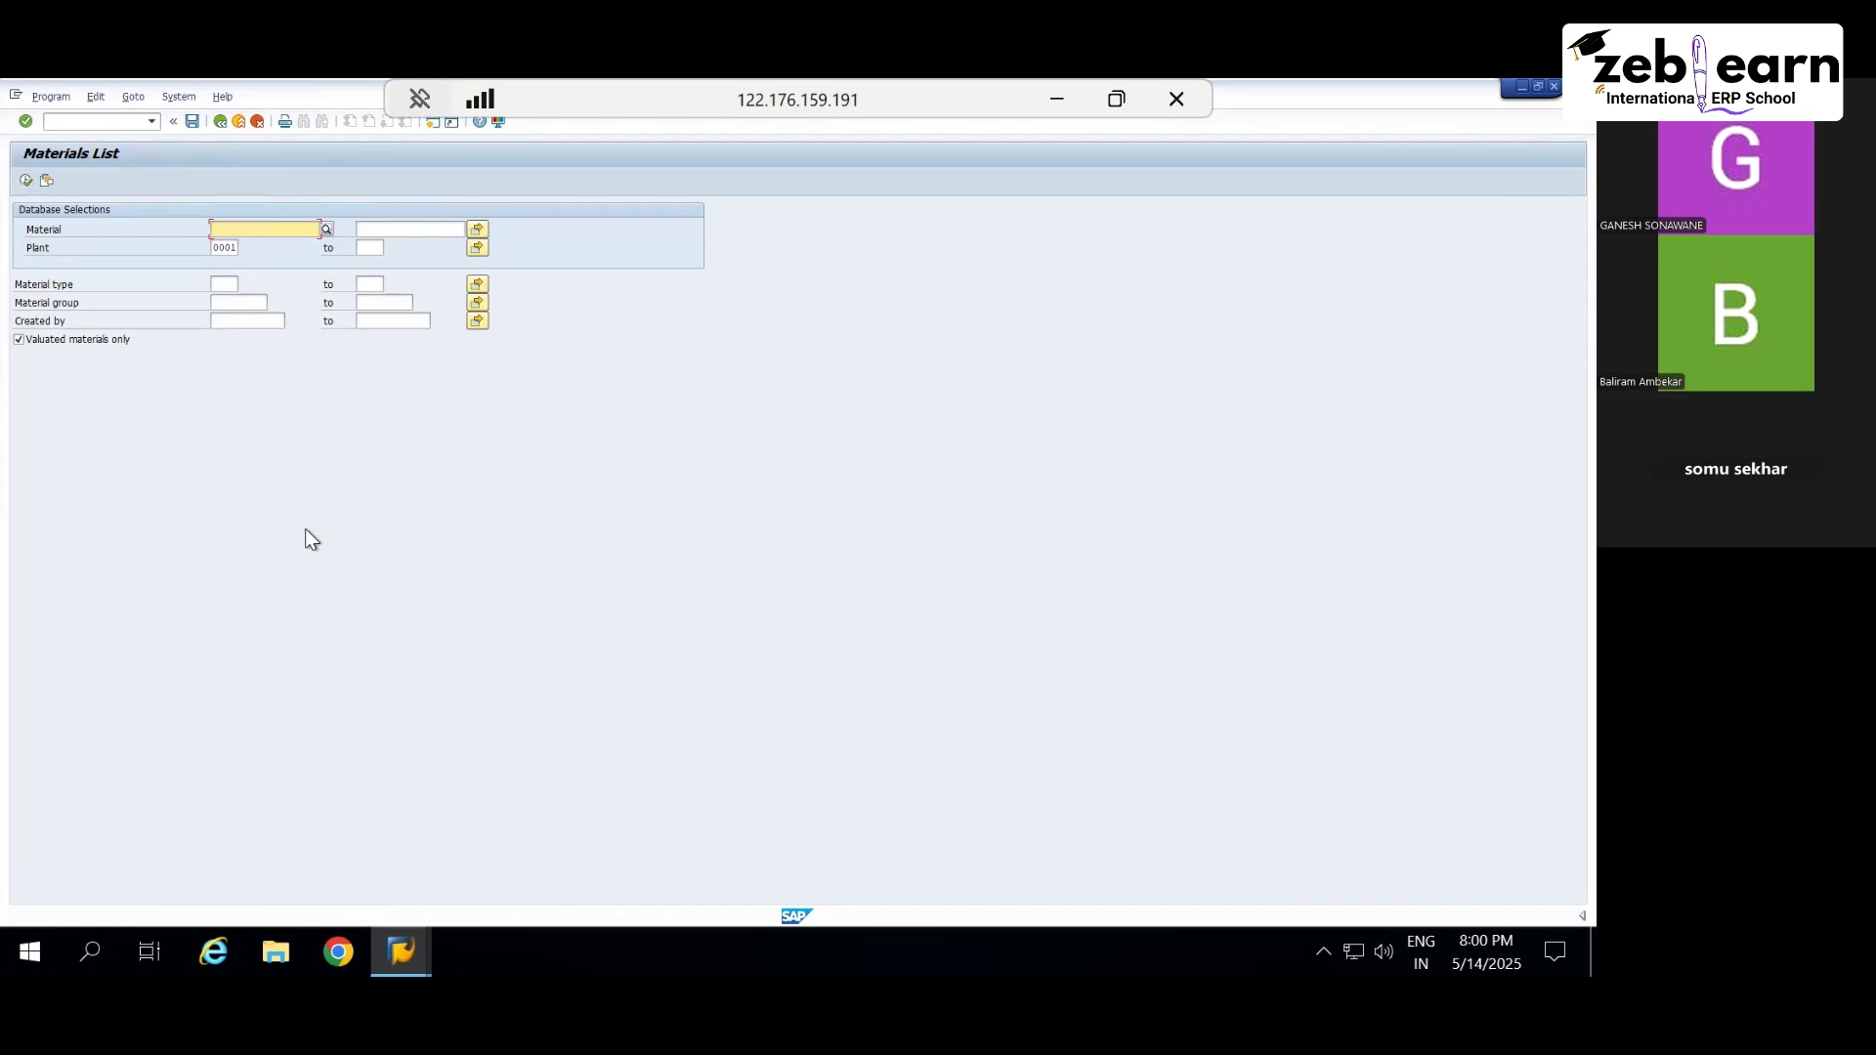
pyautogui.click(19, 340)
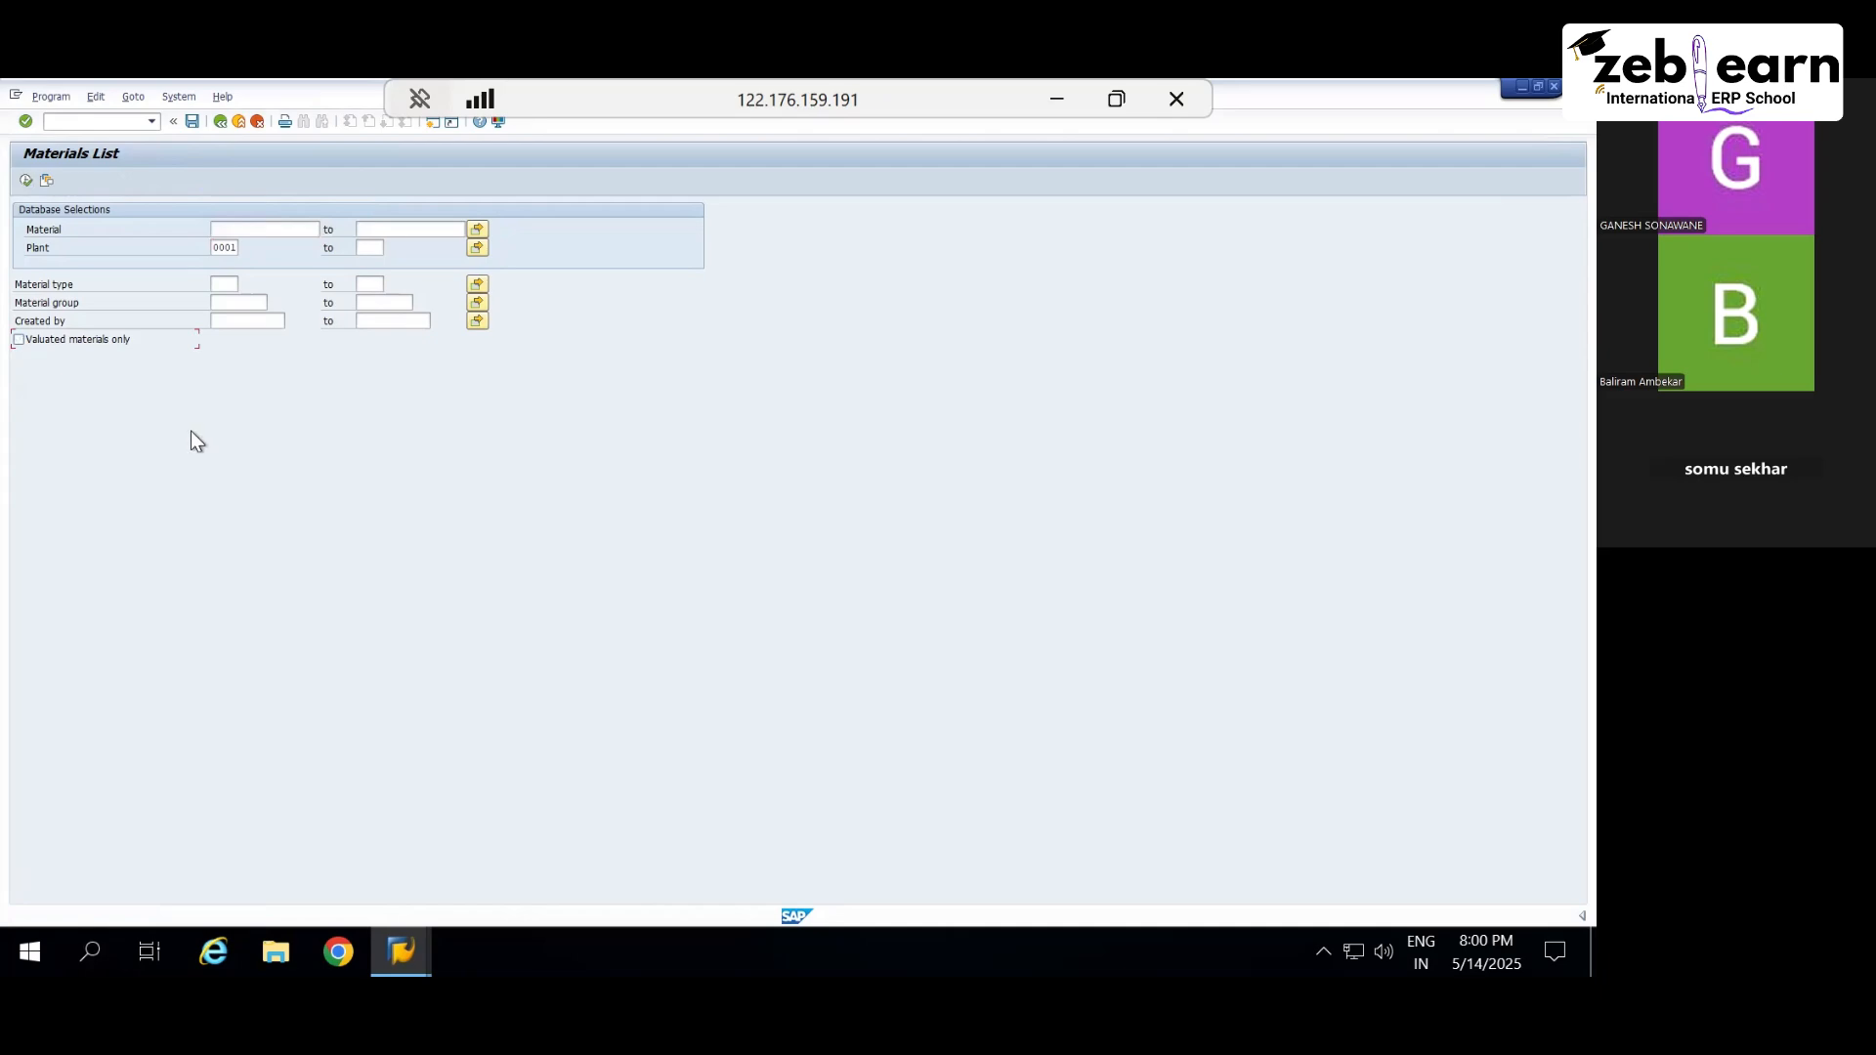
pyautogui.click(26, 179)
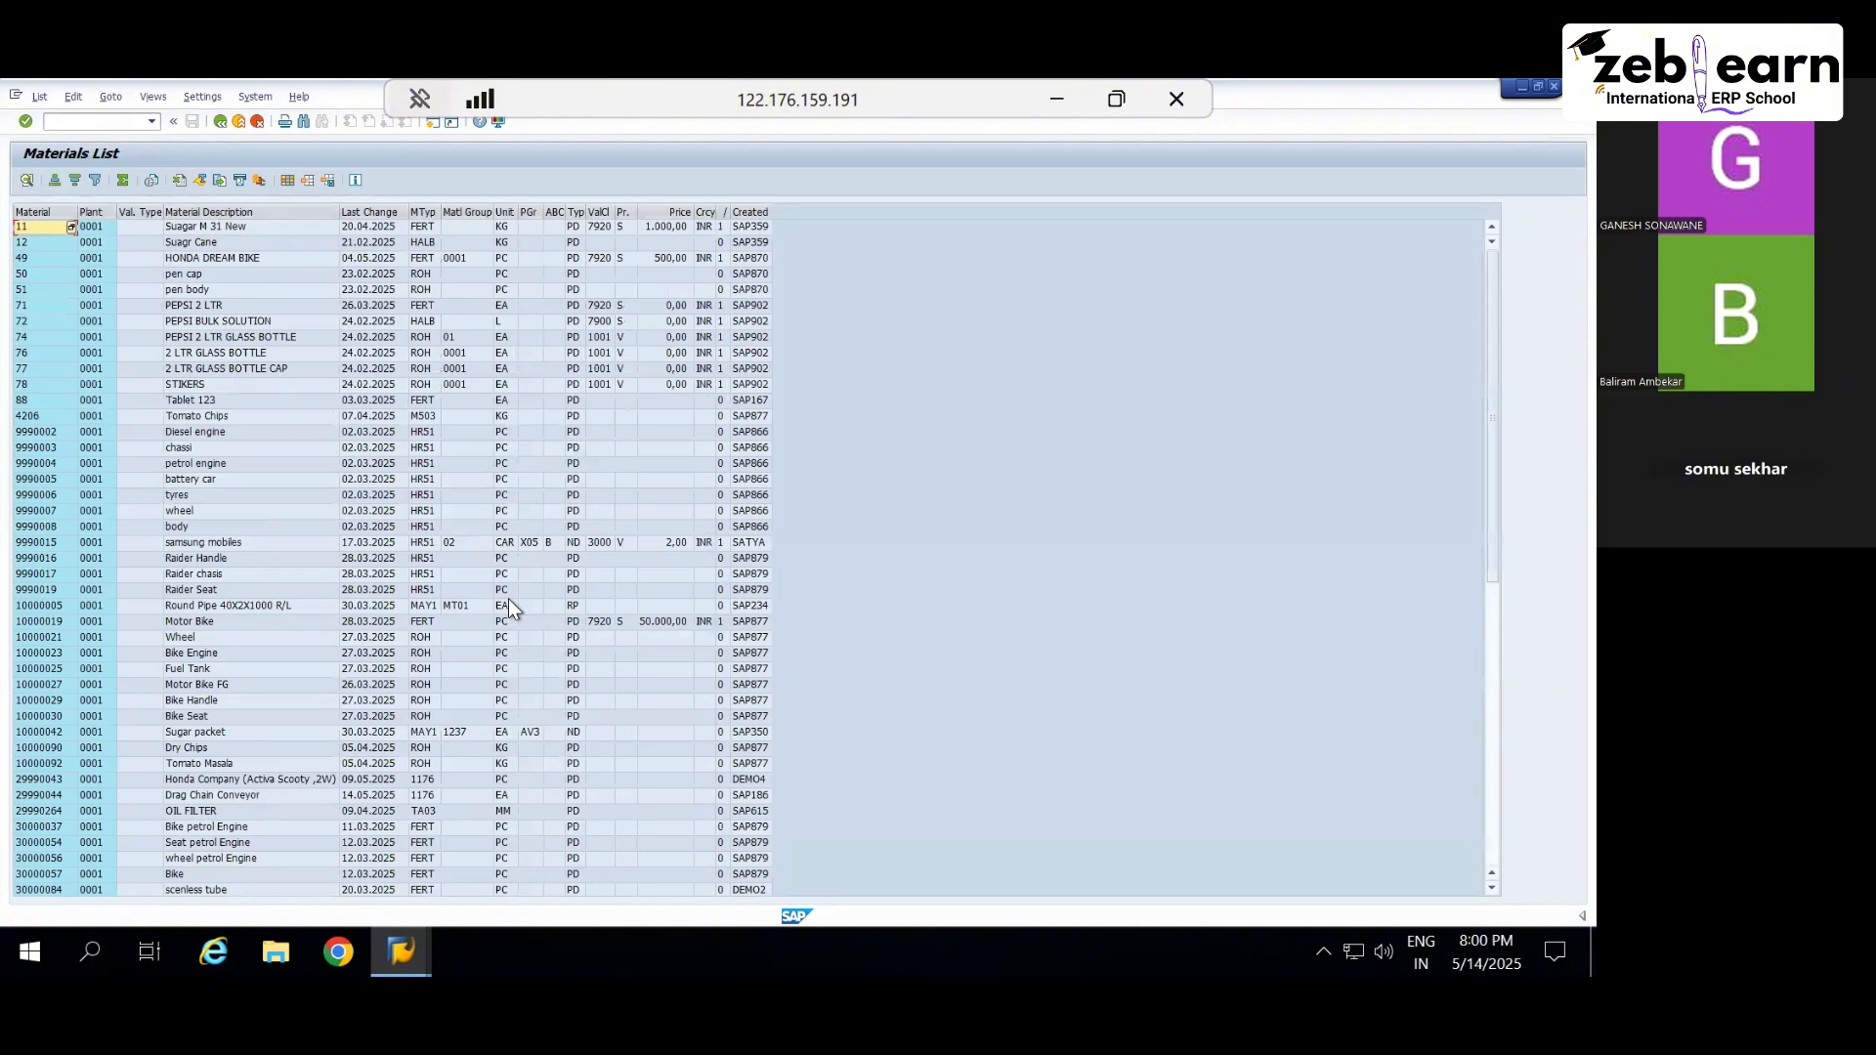
pyautogui.scroll(-1, 508, 592)
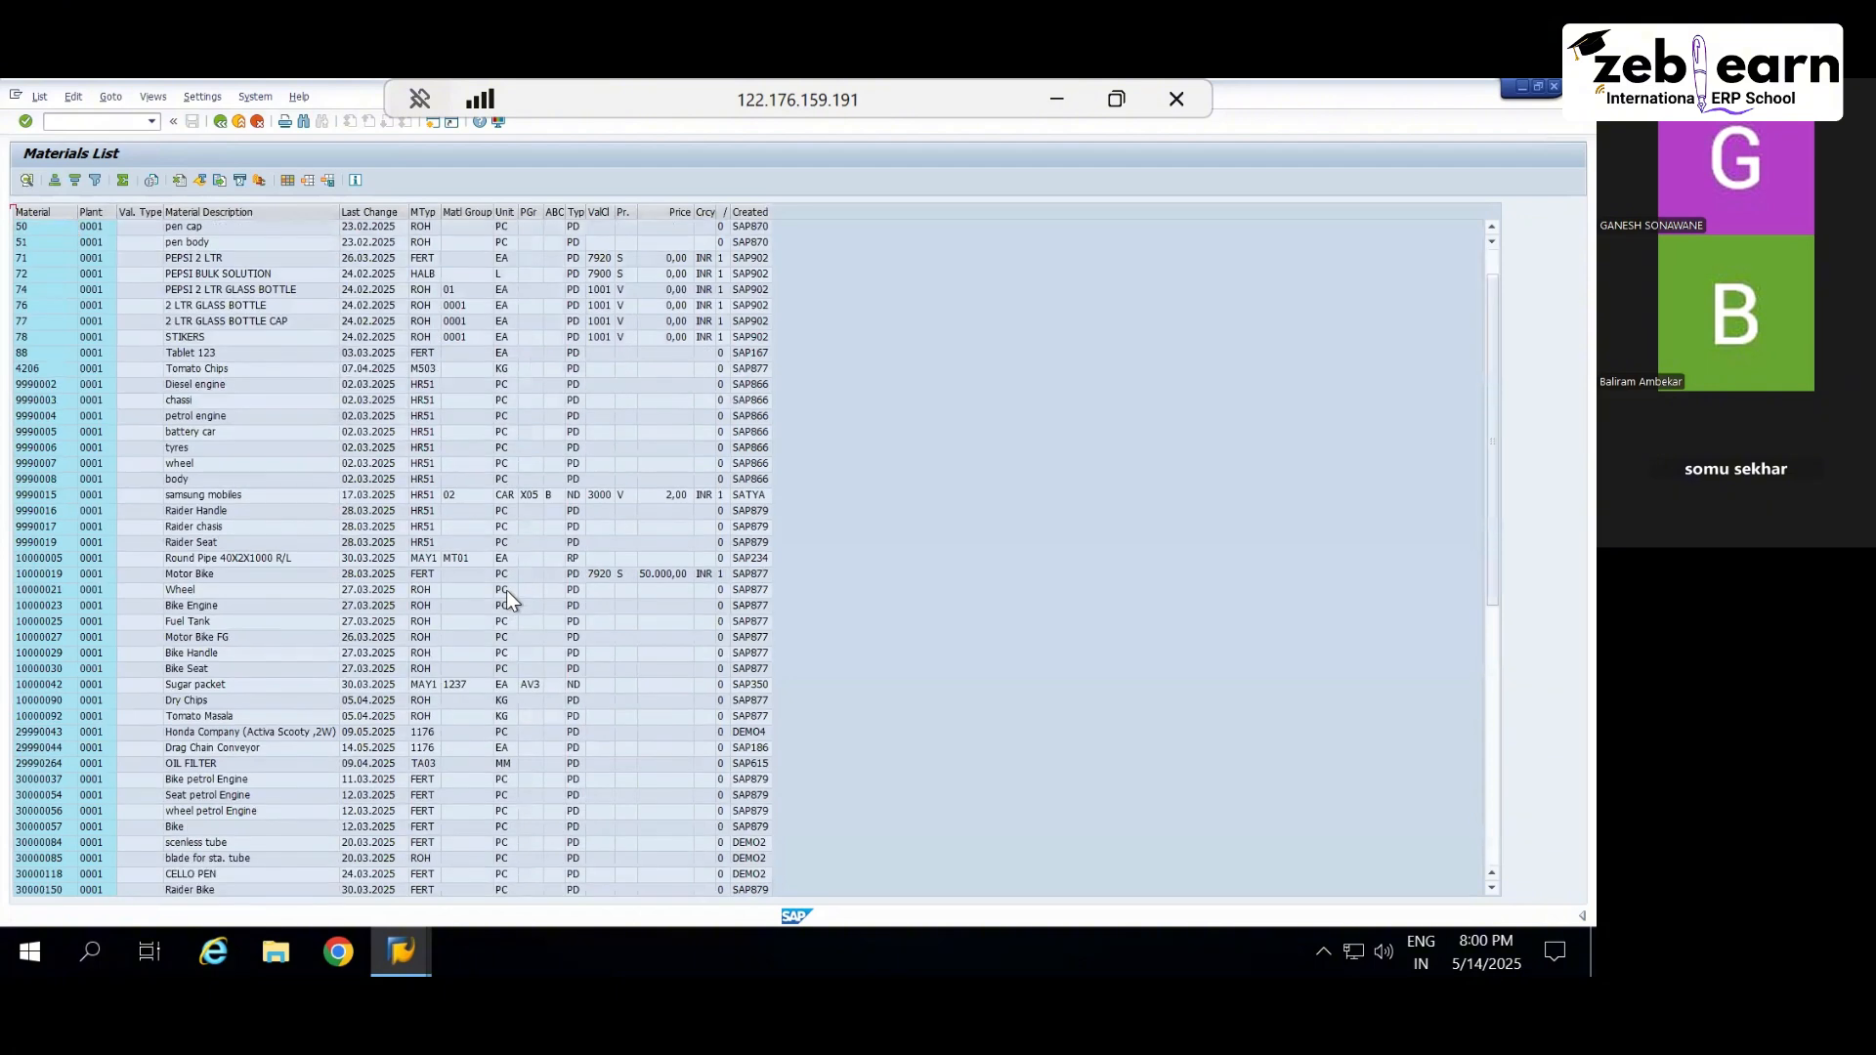
pyautogui.scroll(-3, 506, 590)
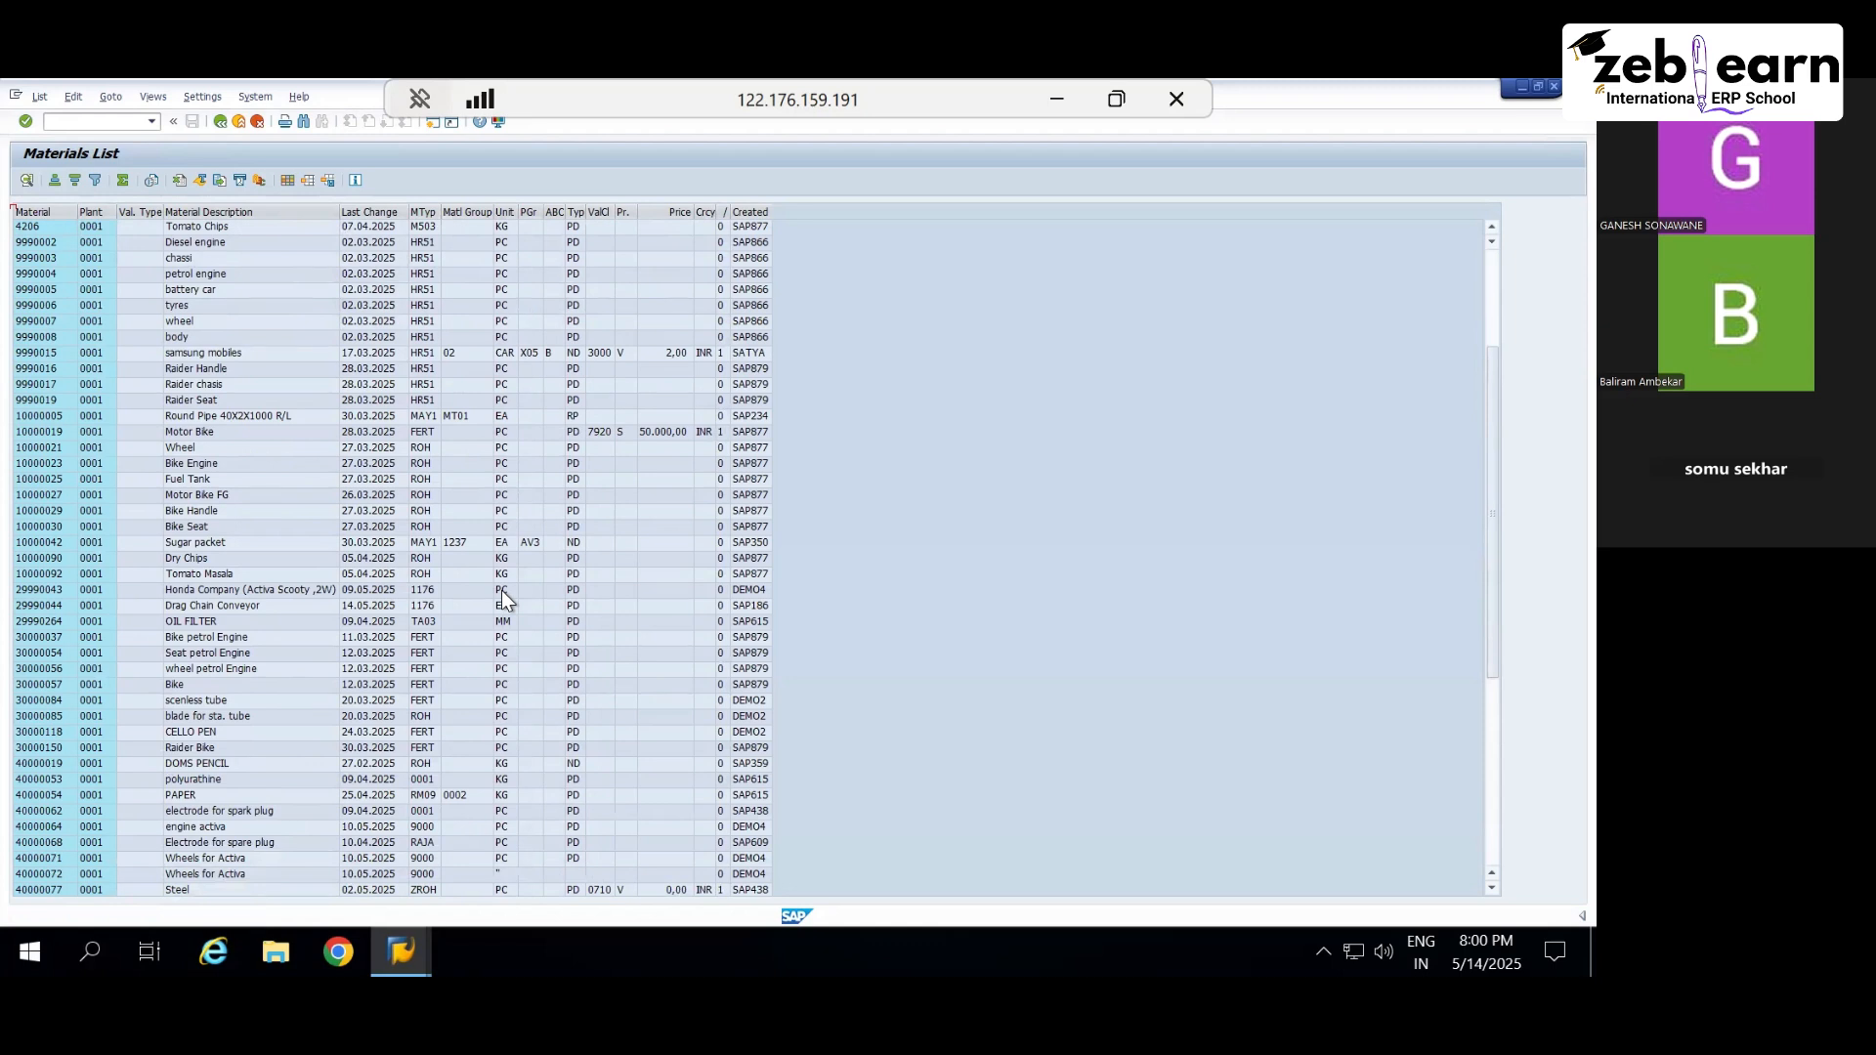
pyautogui.scroll(-3, 503, 596)
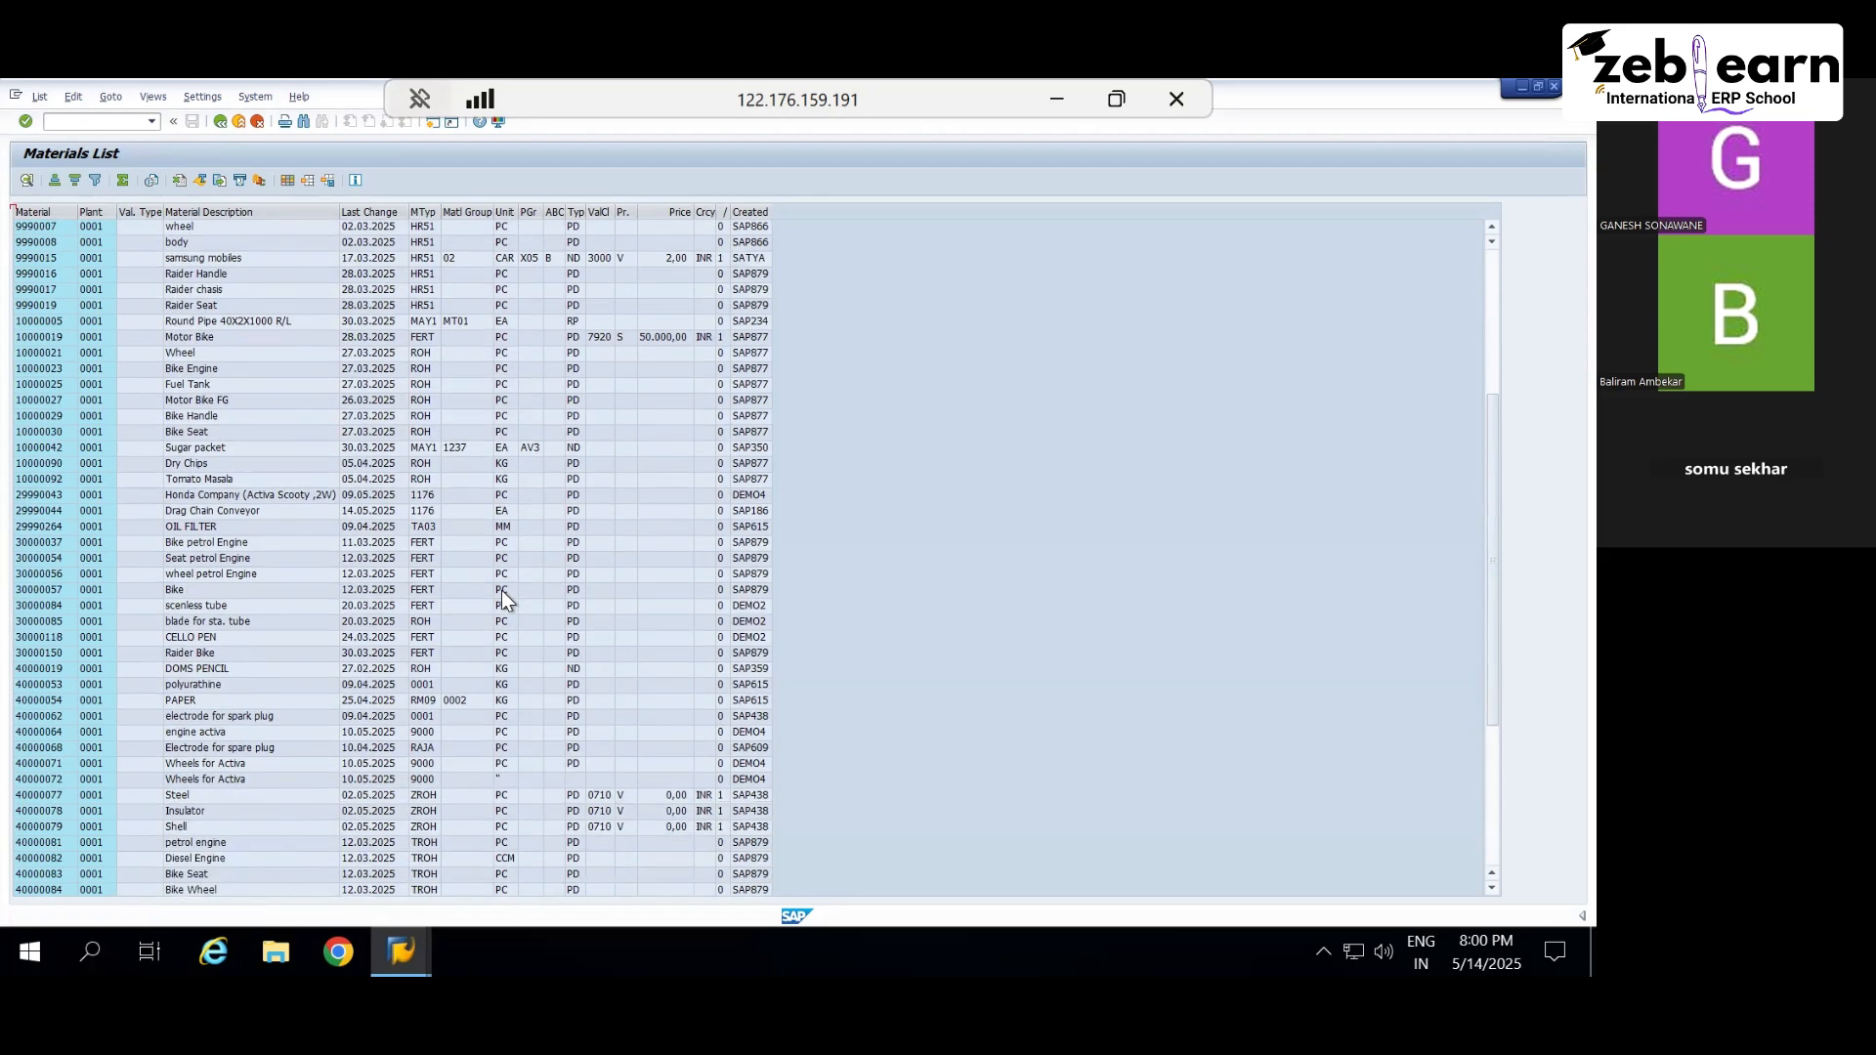
pyautogui.click(60, 462)
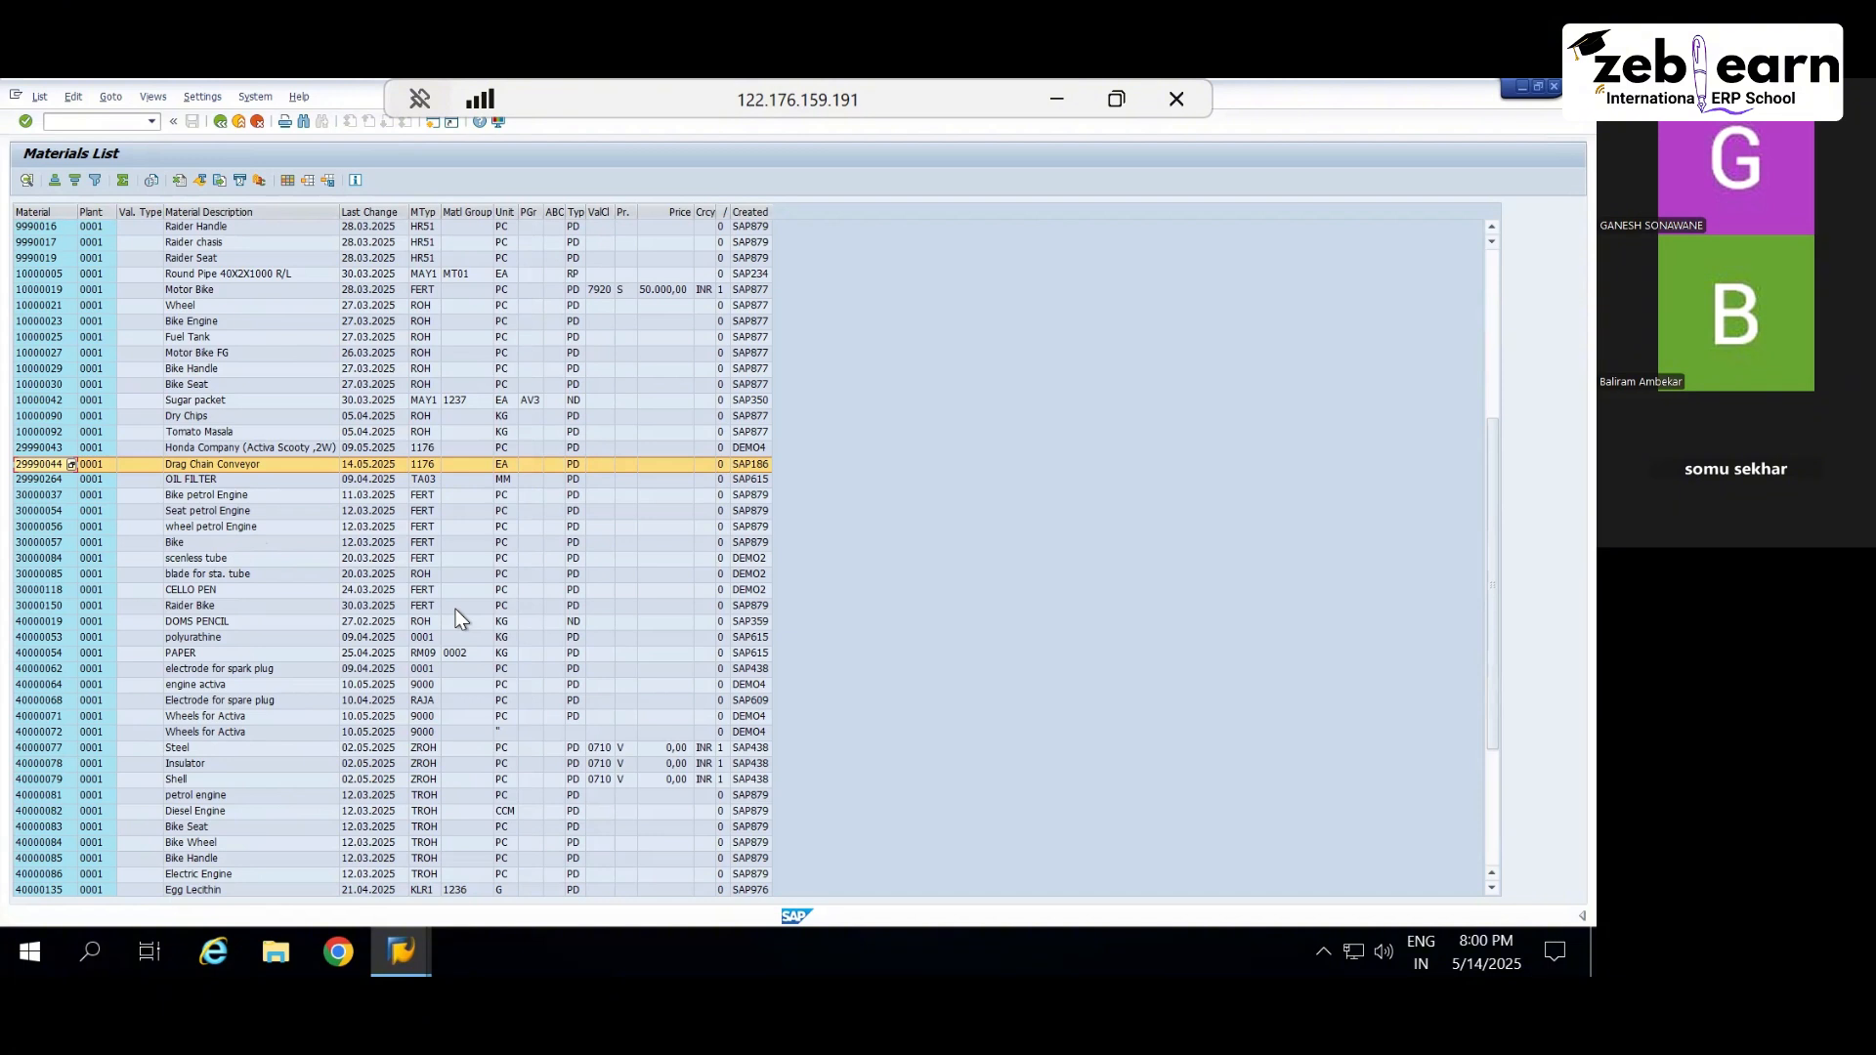
# Step: Return to the selection, restrict Created by to the user ID that created Drag Chain Conveyor and run the list
pyautogui.click(221, 125)
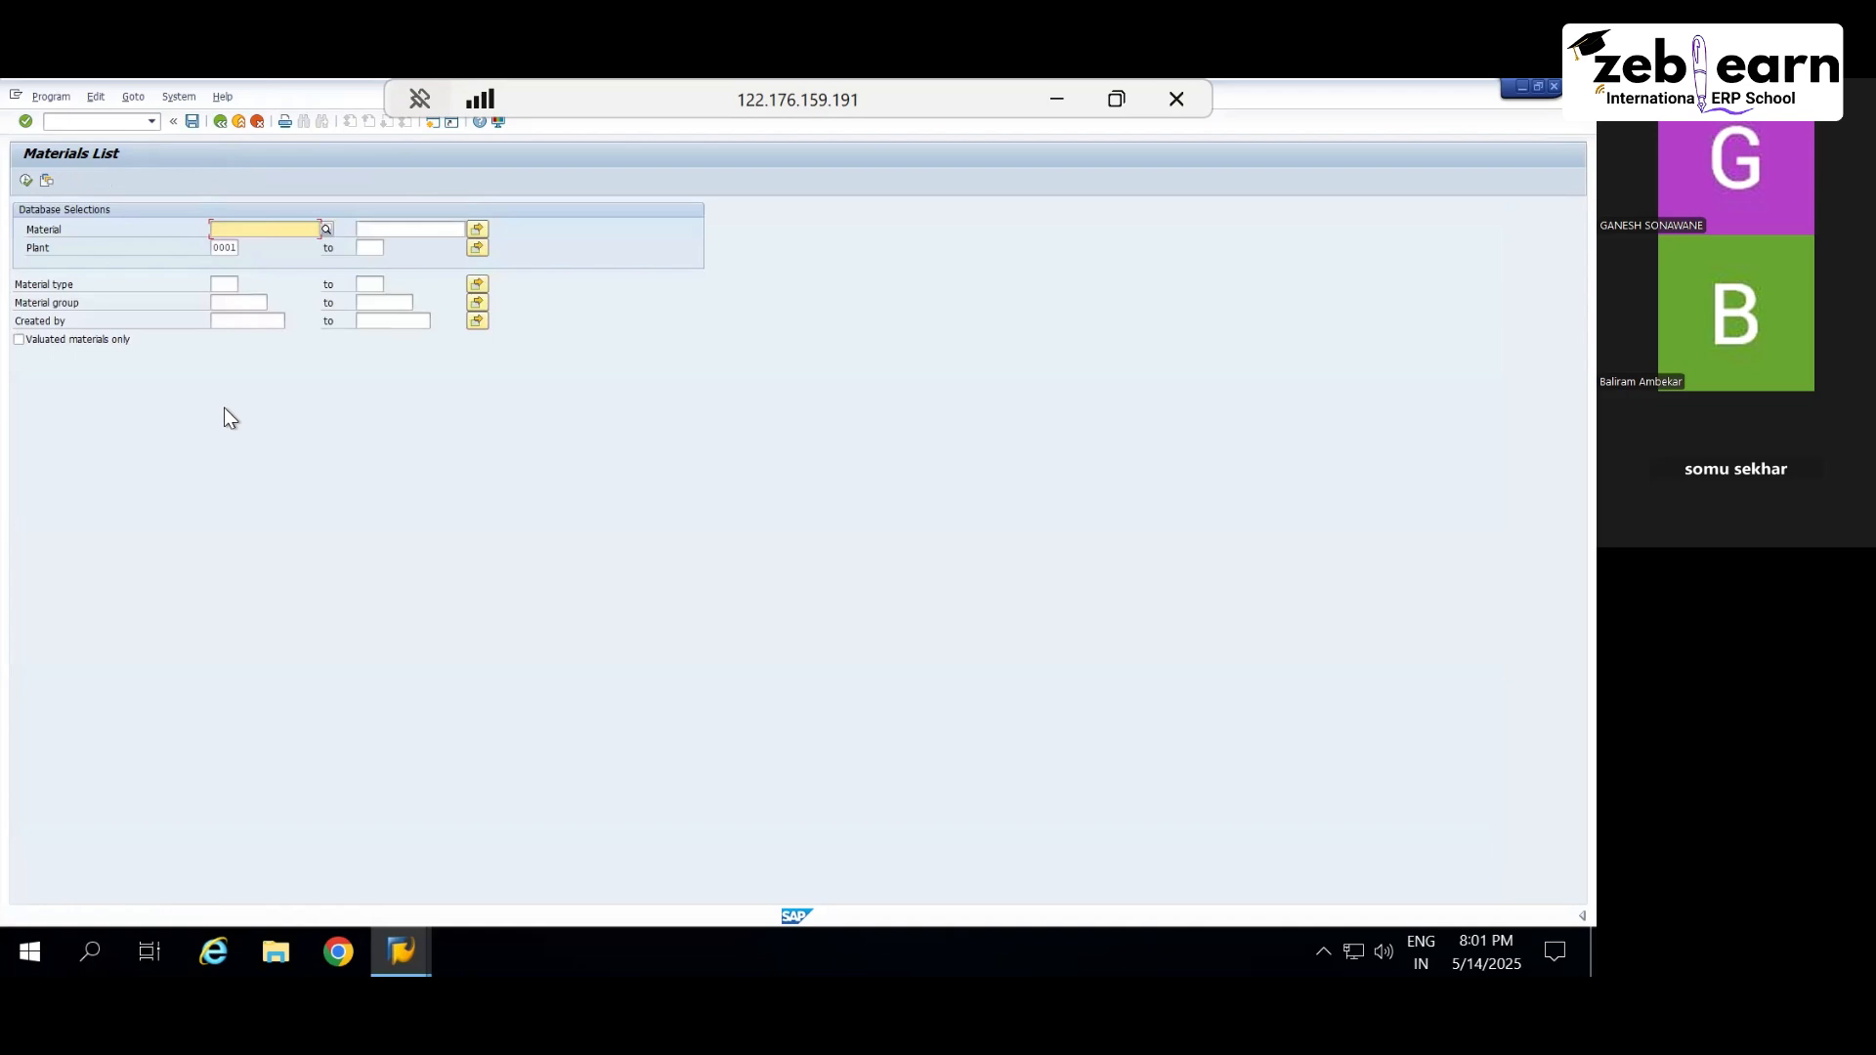
pyautogui.click(247, 321)
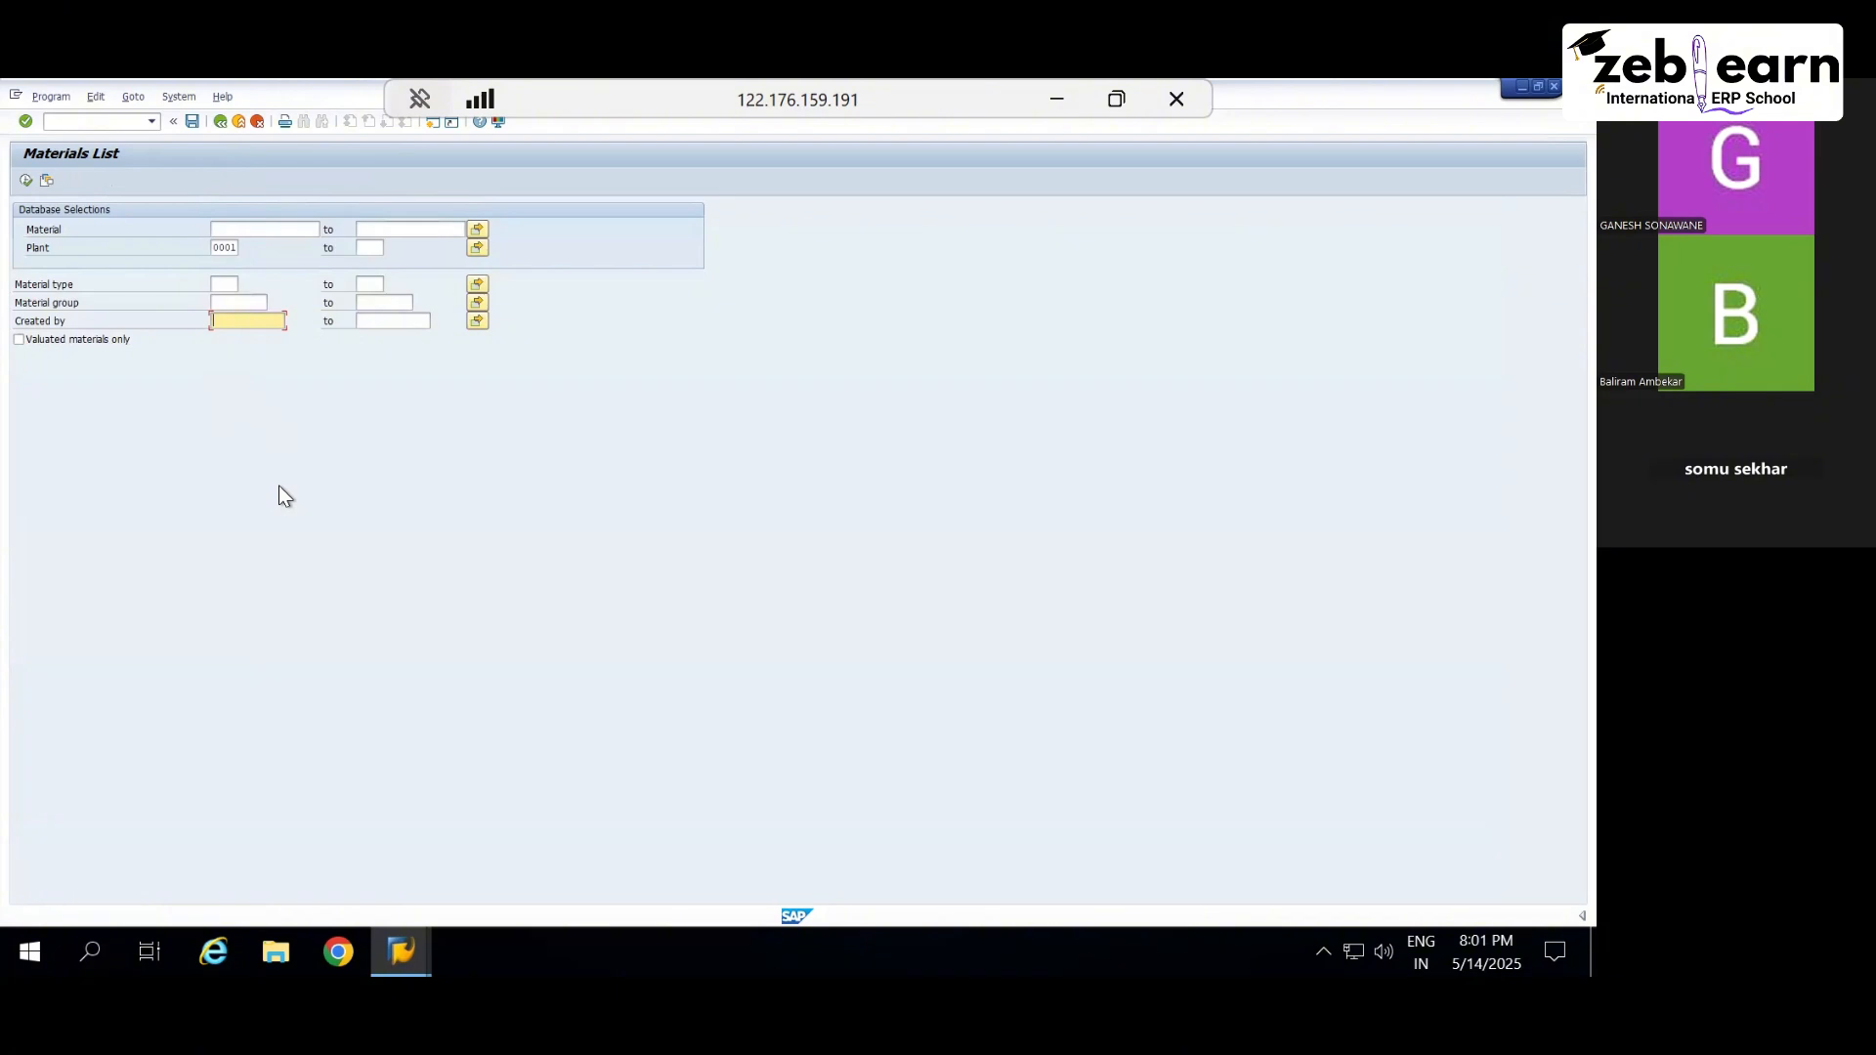
pyautogui.write('SAP186')
pyautogui.click(26, 179)
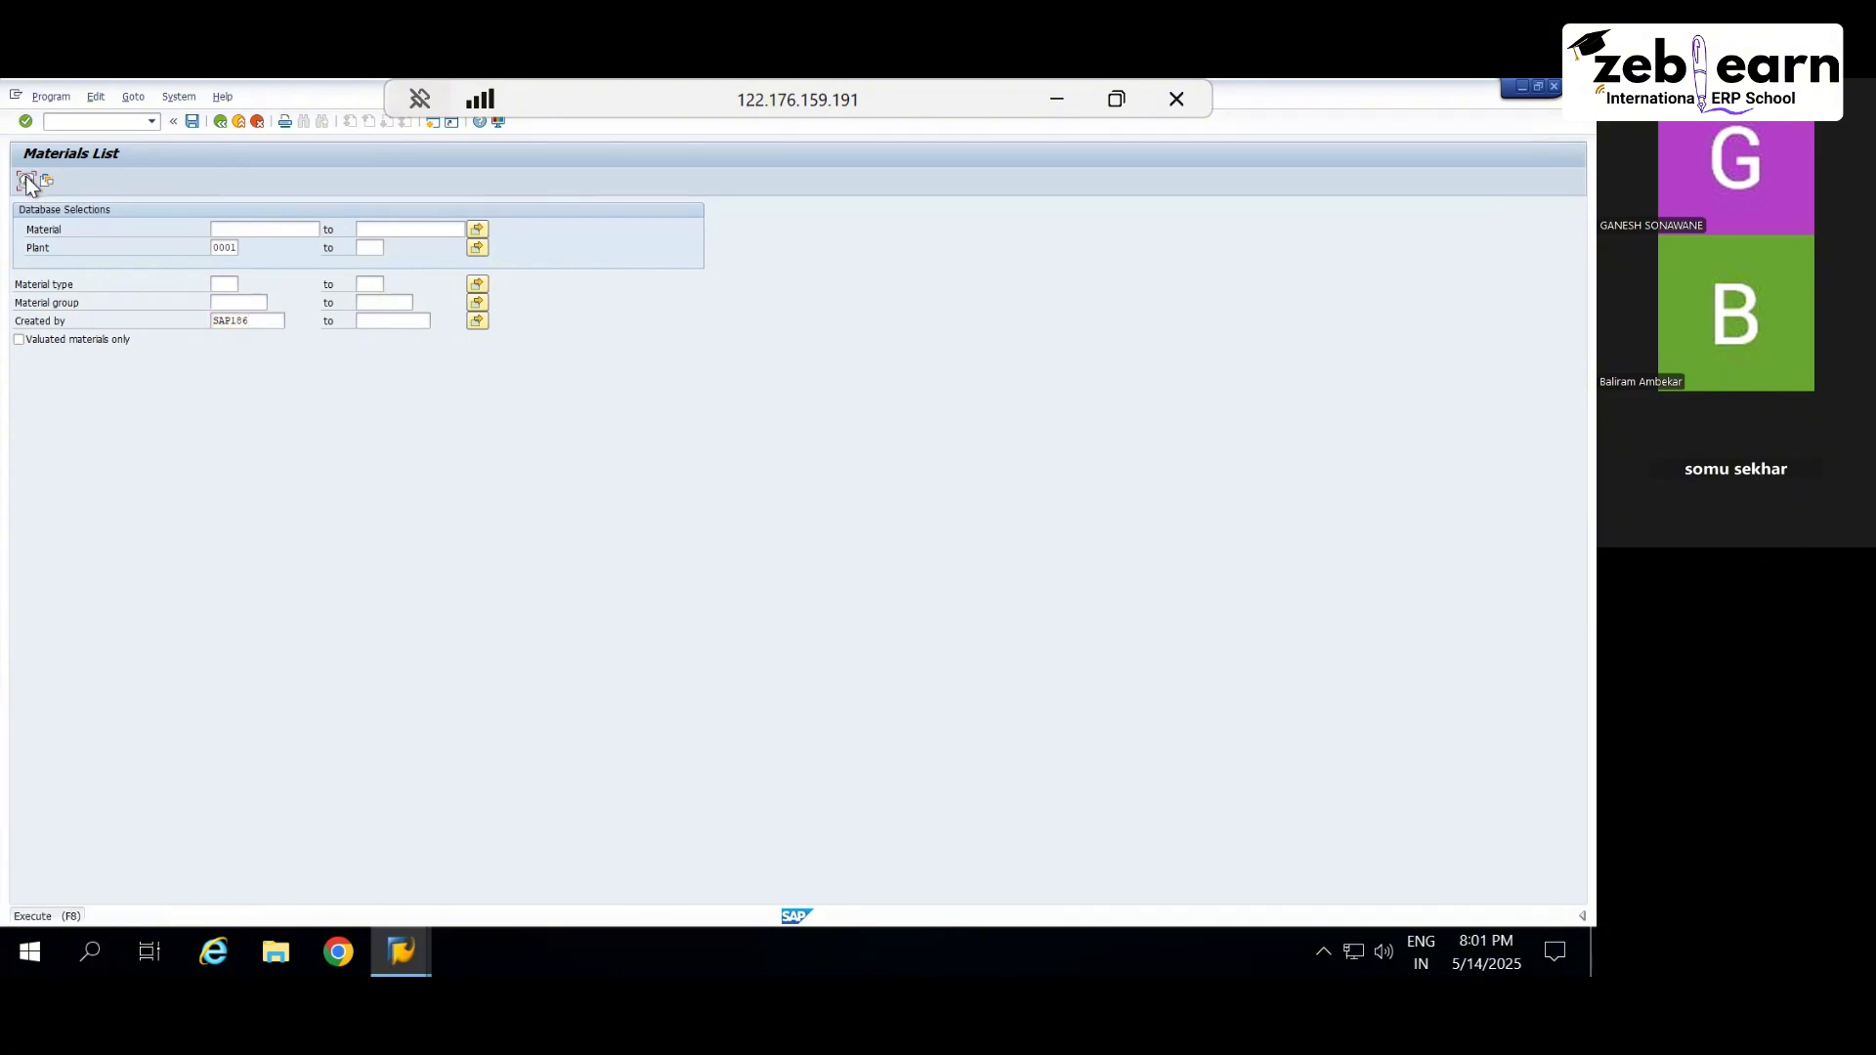